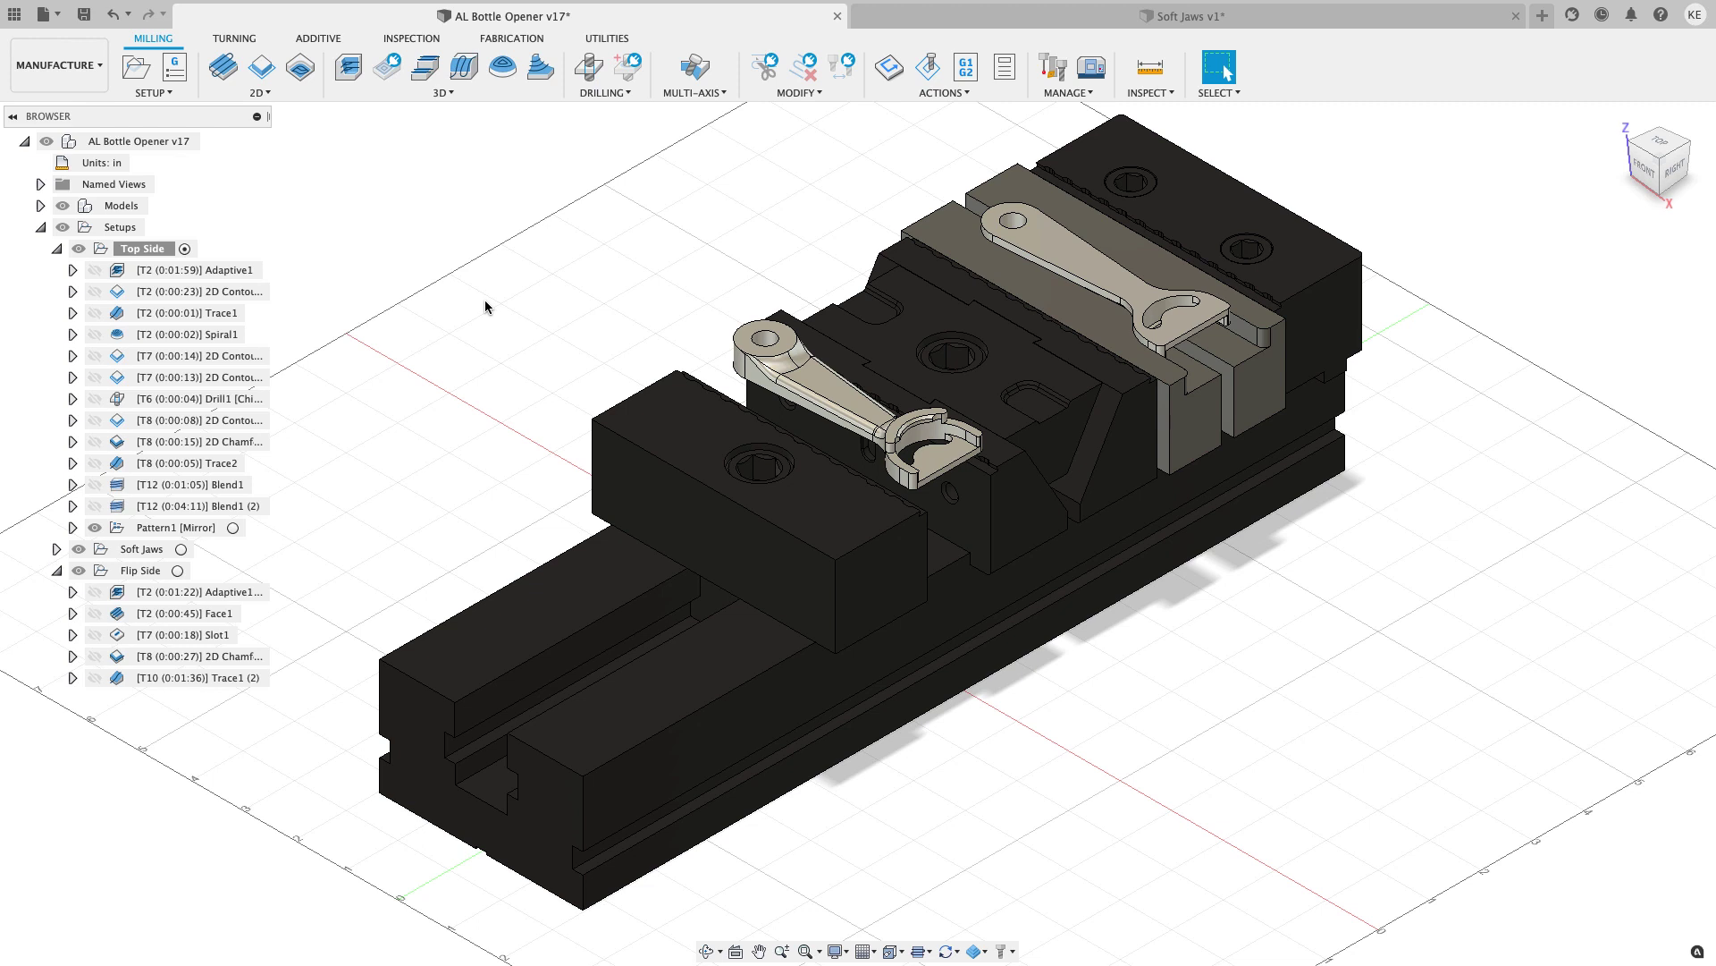
# Select the Top Side setup to show its stock box and 0:11:07 machining time.
pyautogui.click(141, 248)
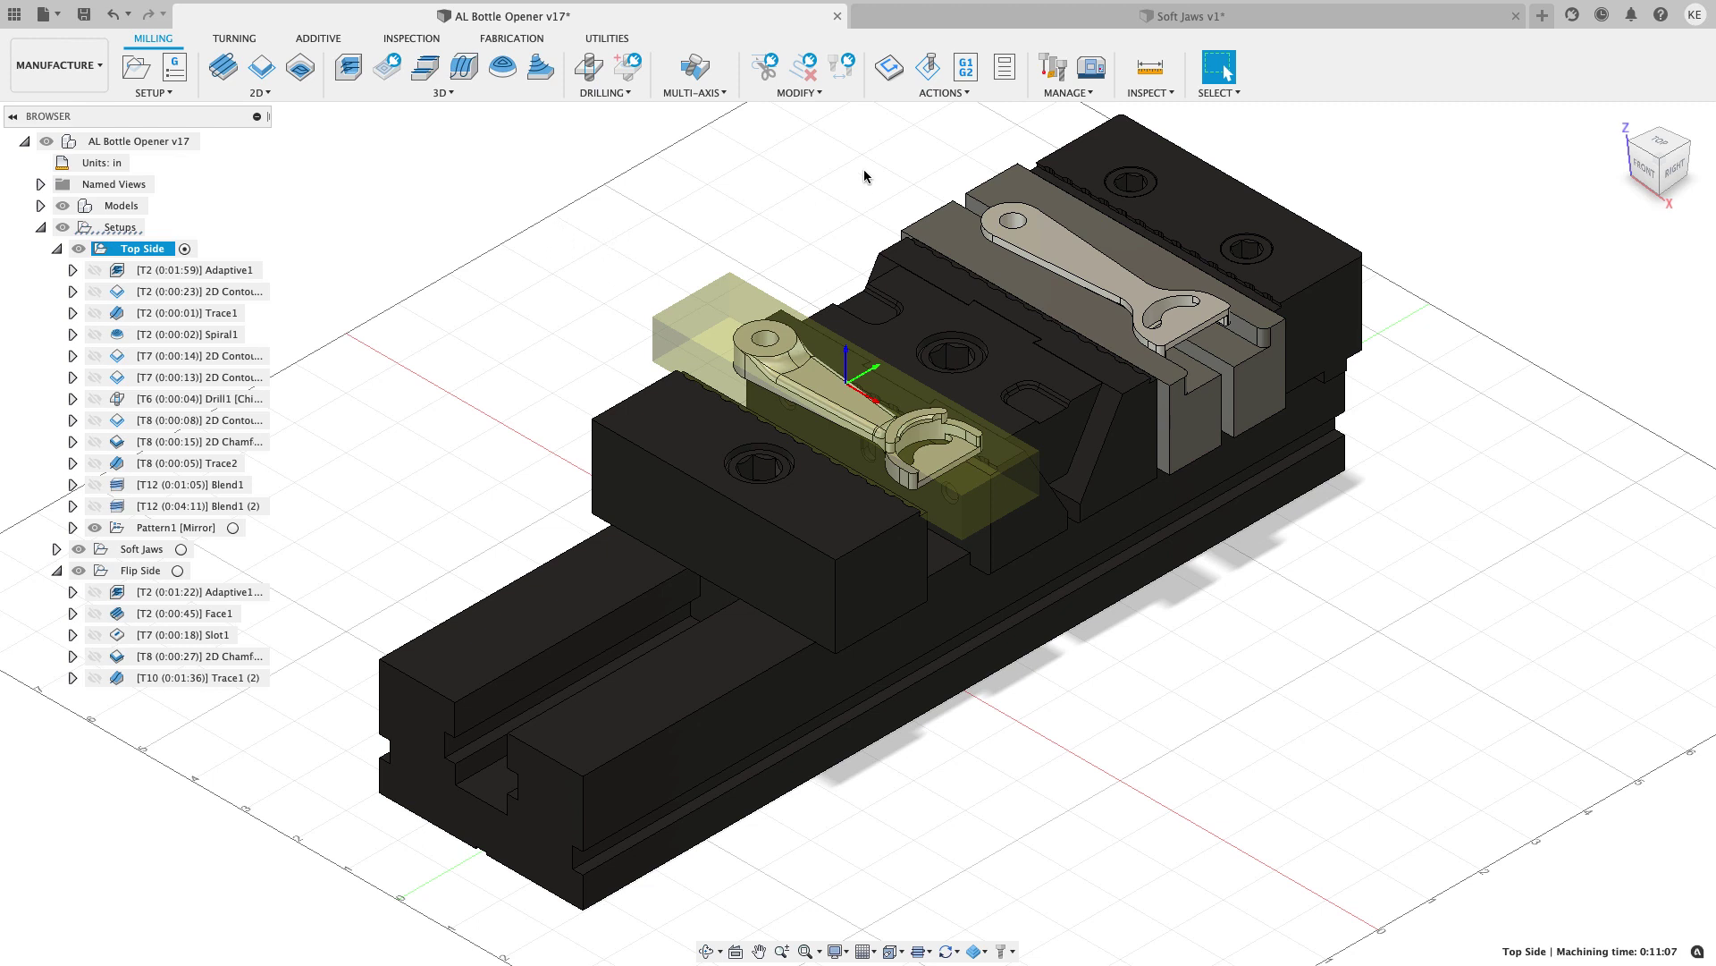
pyautogui.click(929, 73)
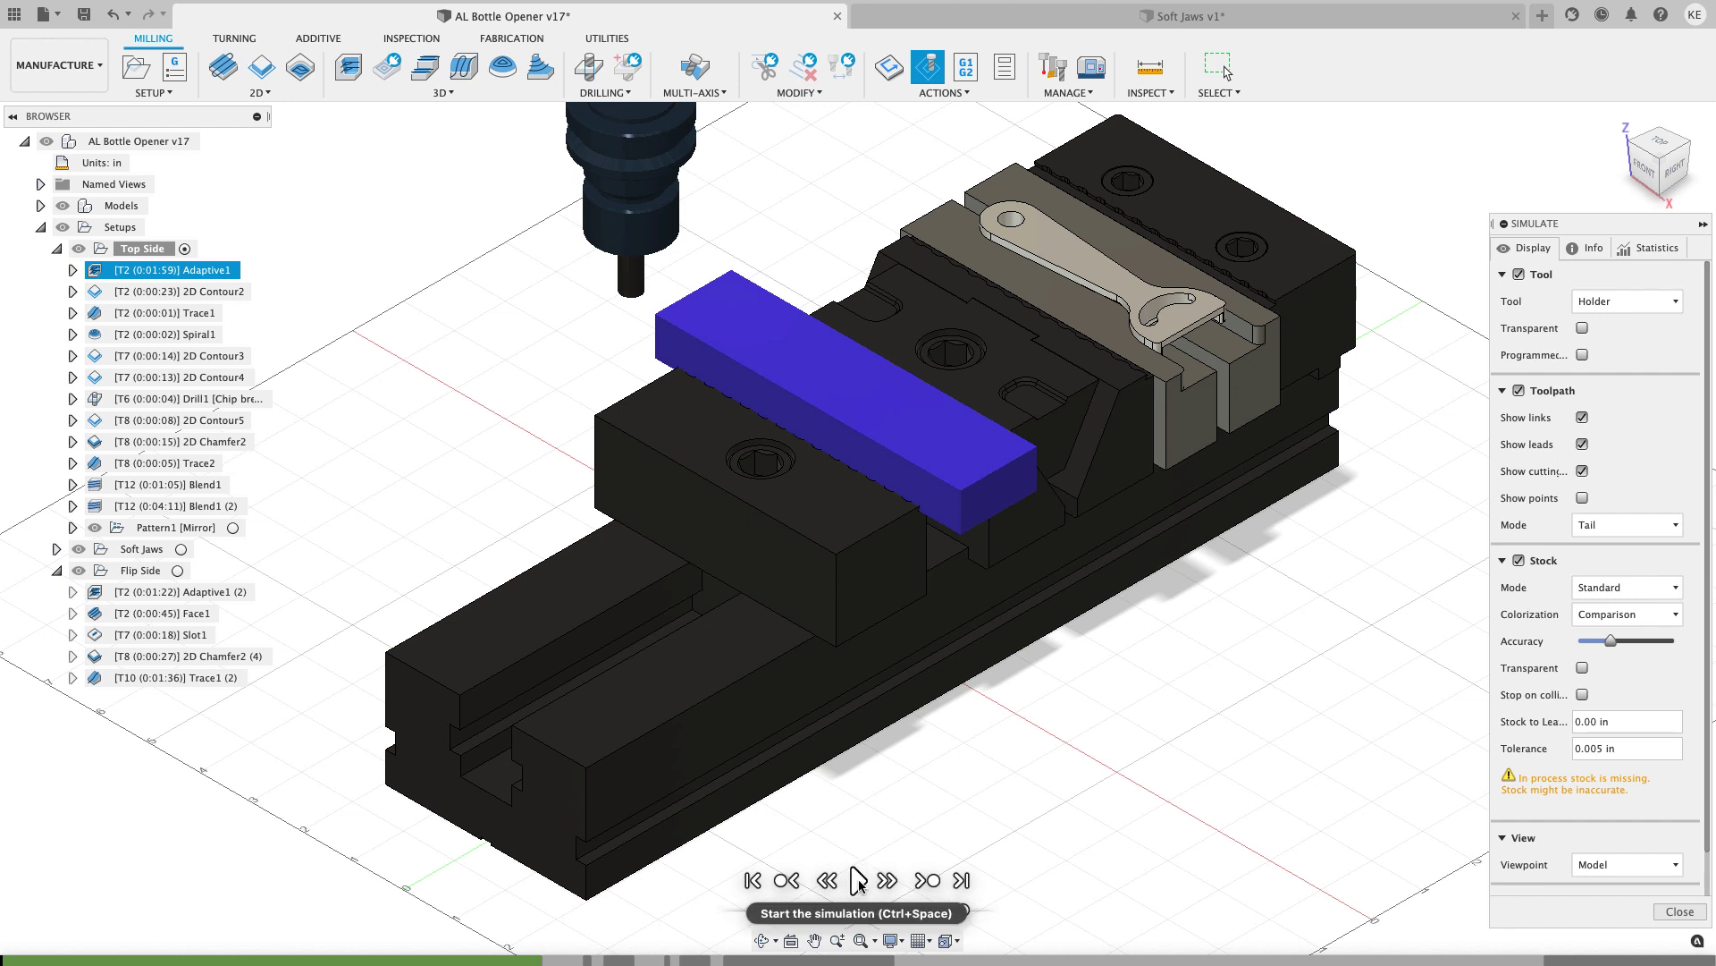
pyautogui.click(858, 880)
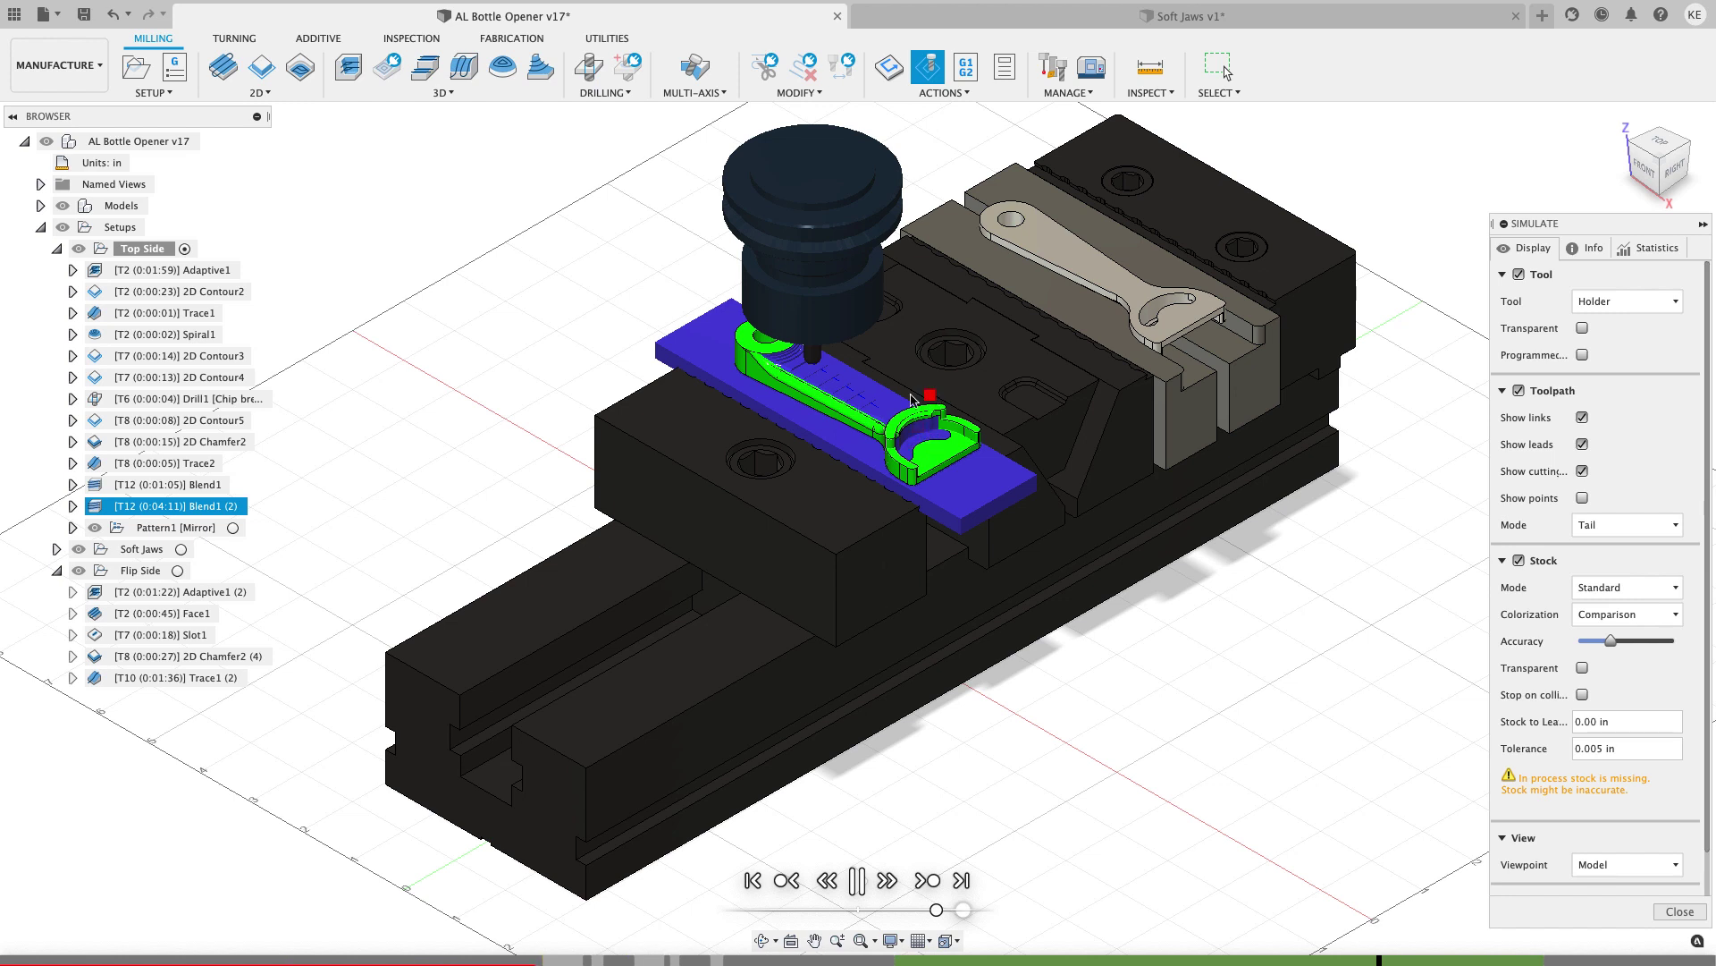
pyautogui.scroll(1, 765, 462)
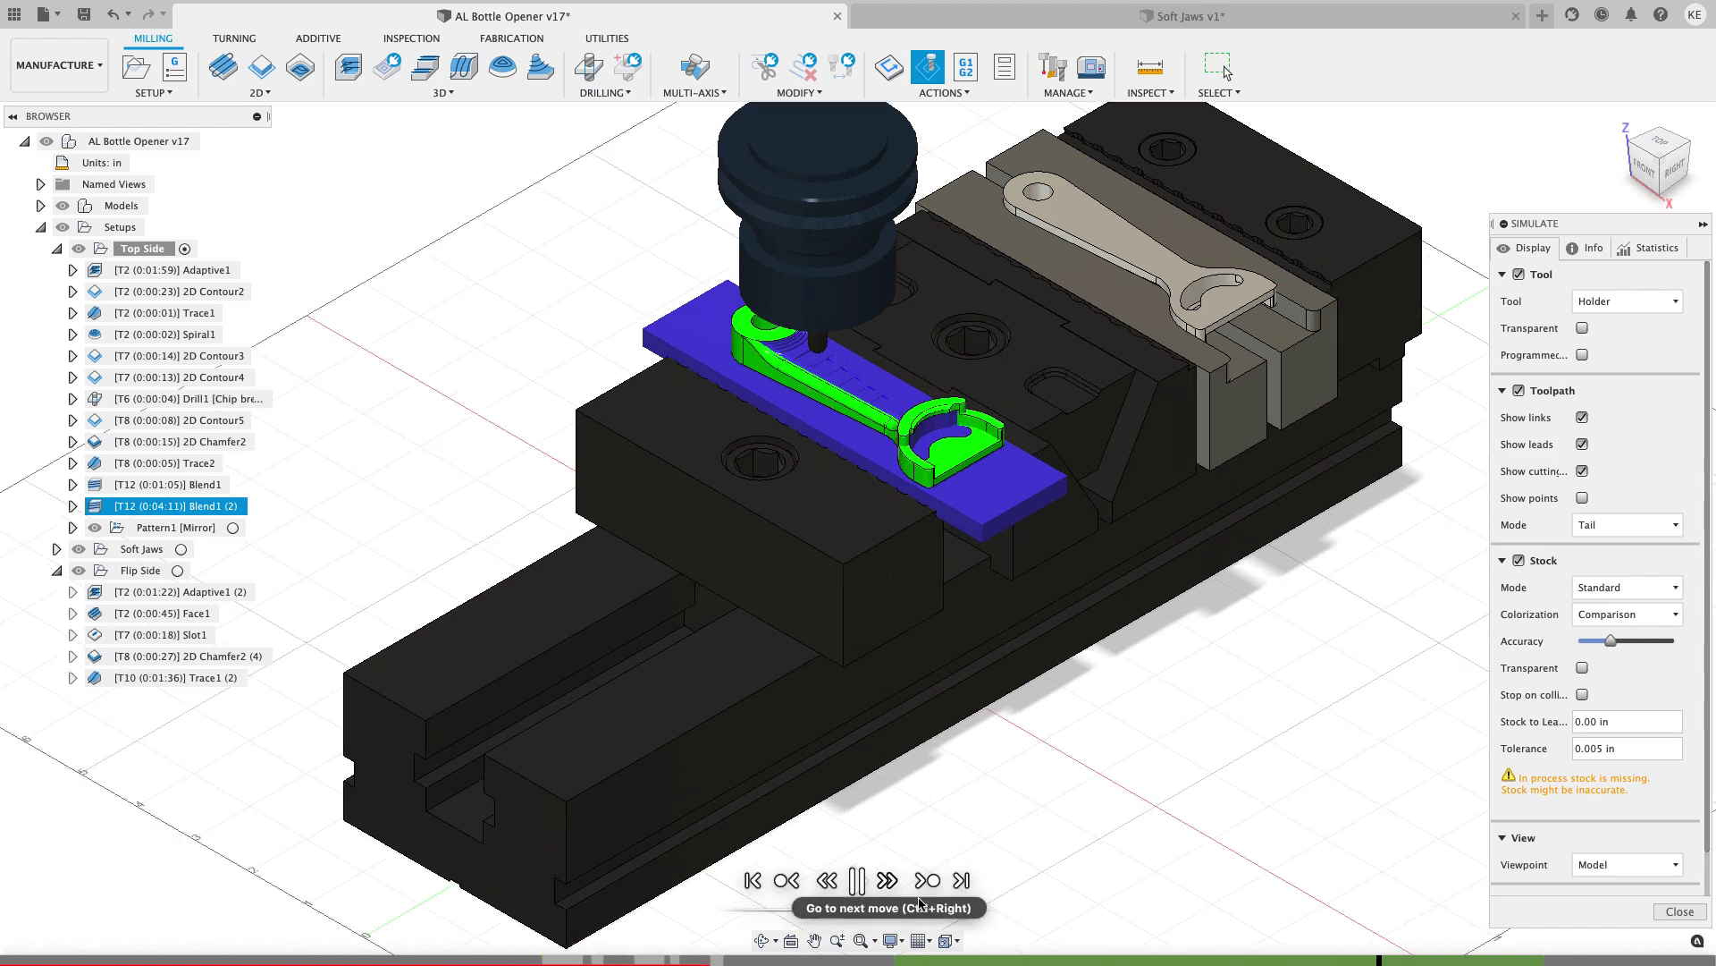
pyautogui.click(787, 881)
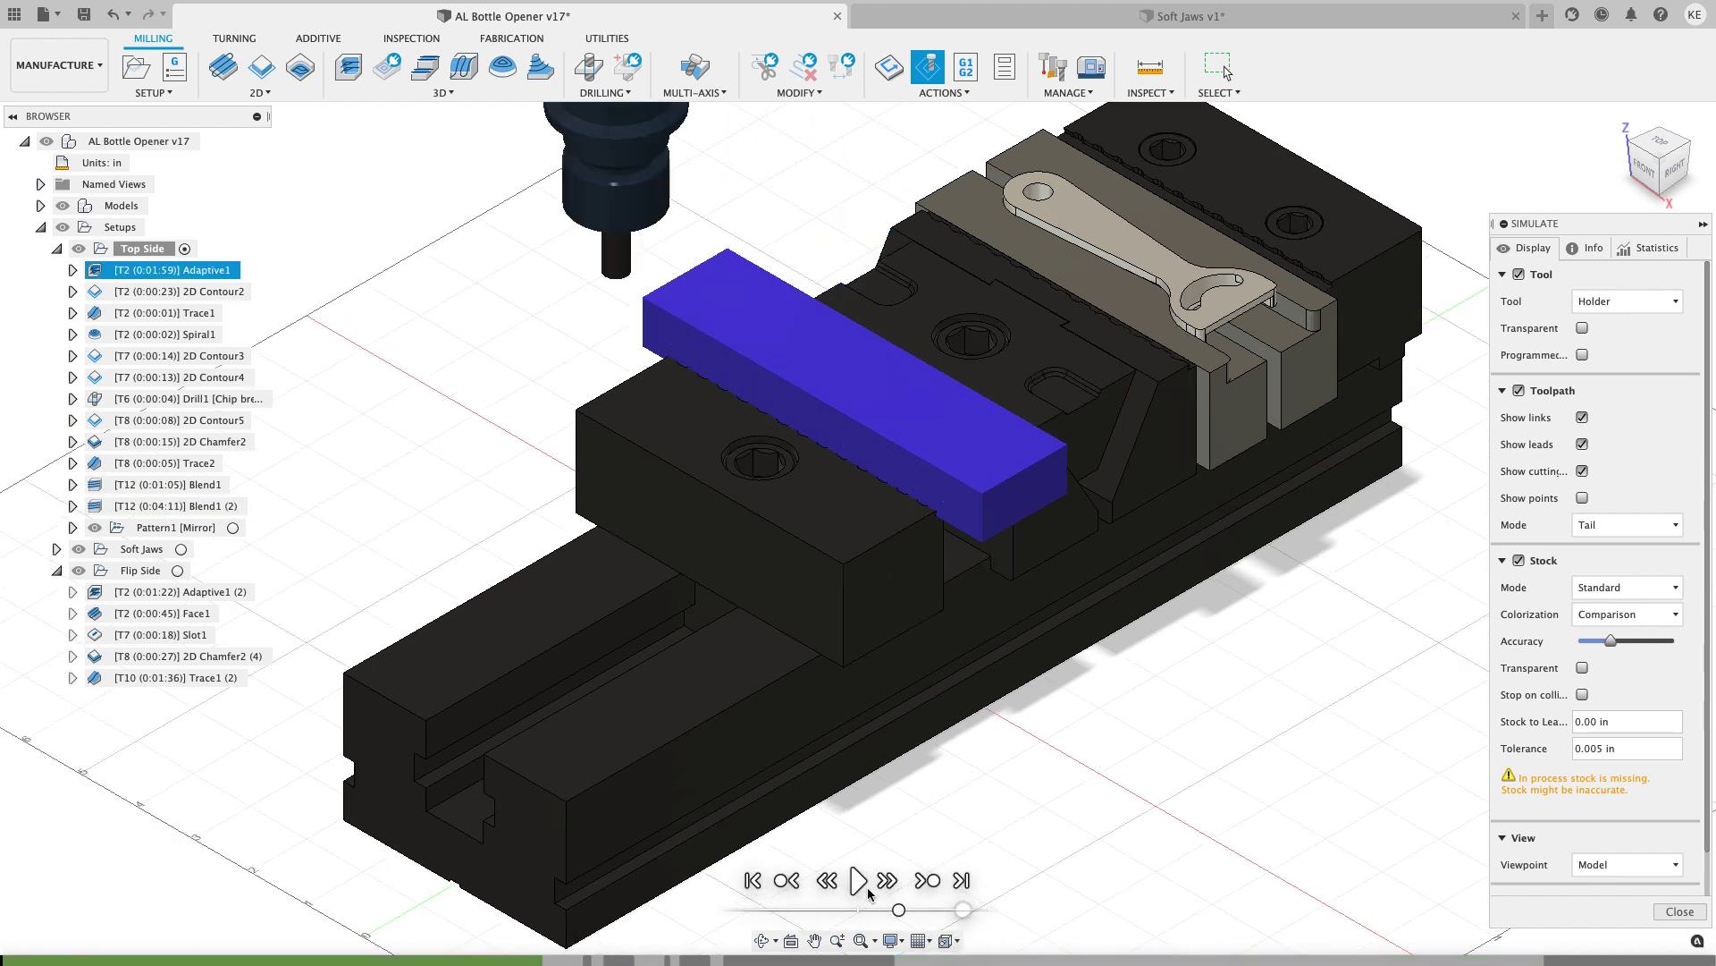
pyautogui.scroll(-2, 836, 773)
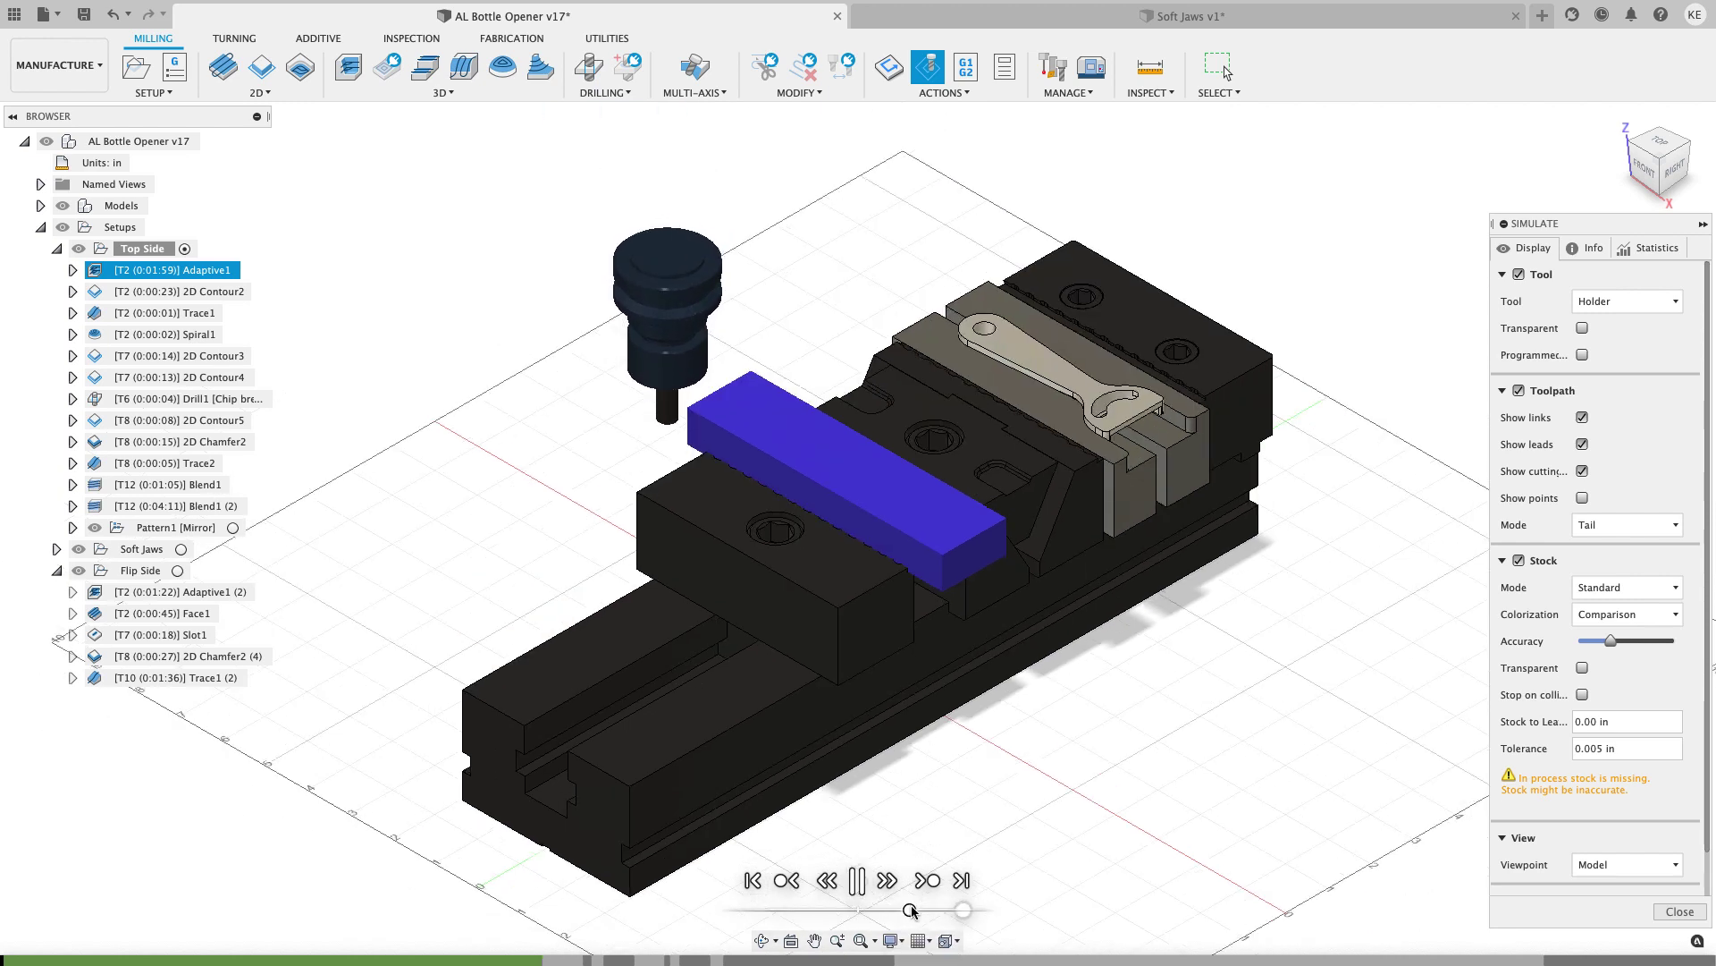
pyautogui.moveTo(898, 910); pyautogui.dragTo(926, 910)
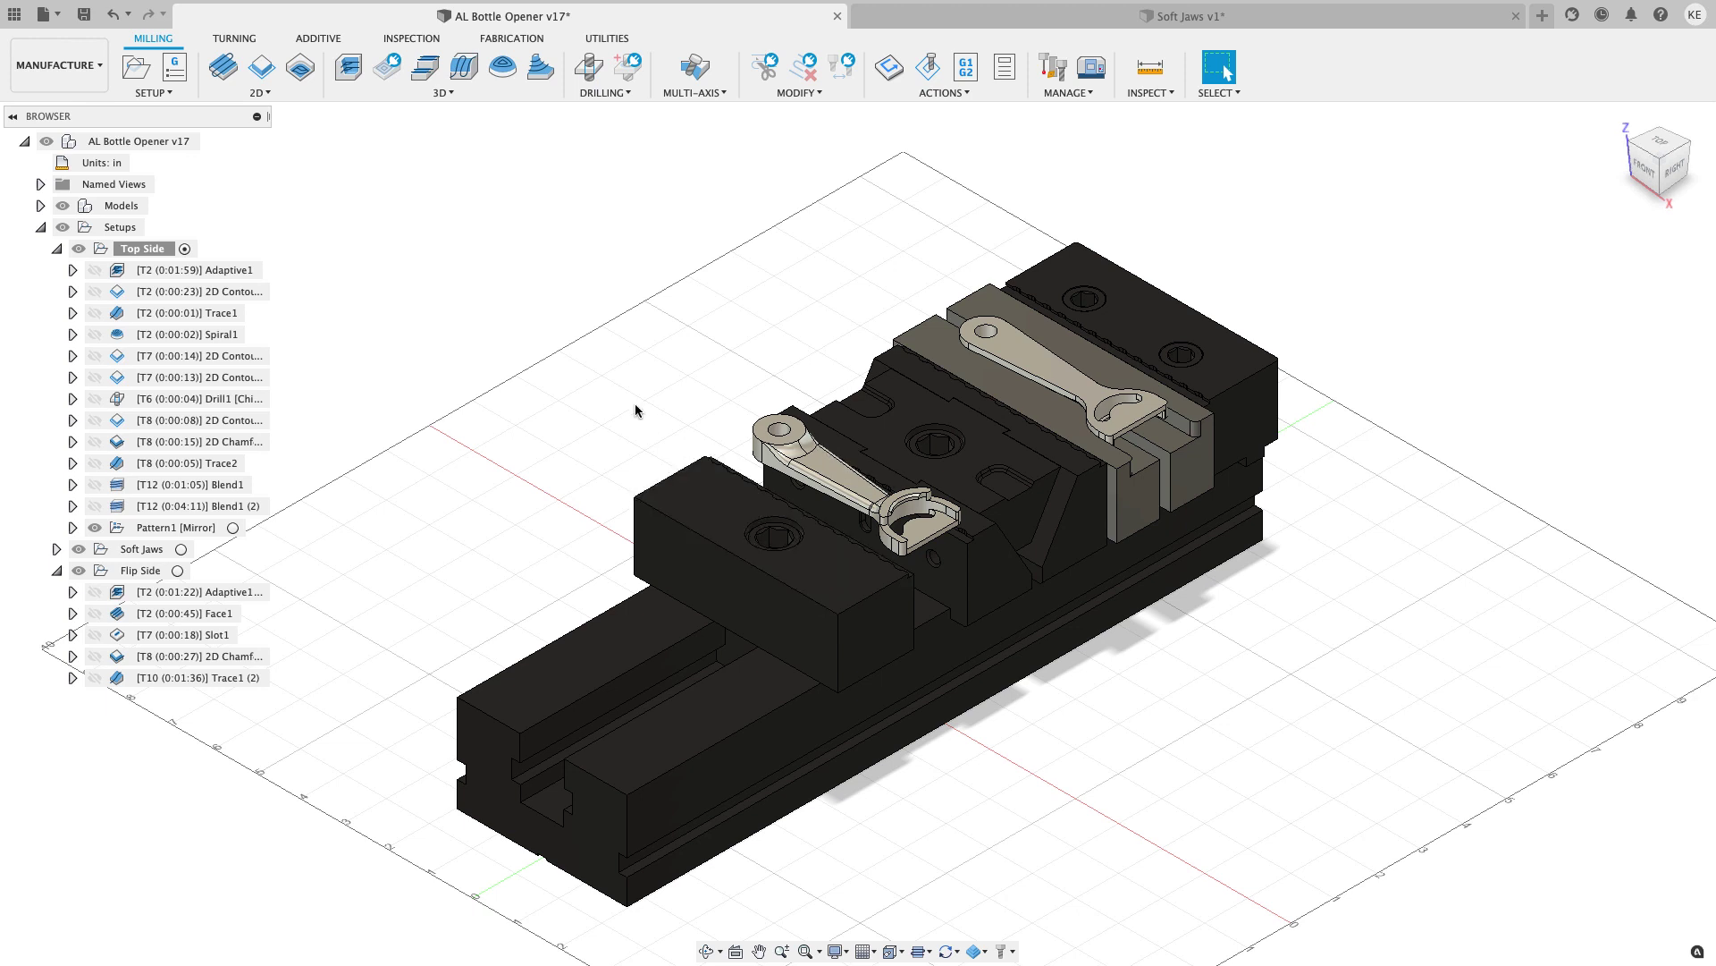
pyautogui.scroll(2, 608, 397)
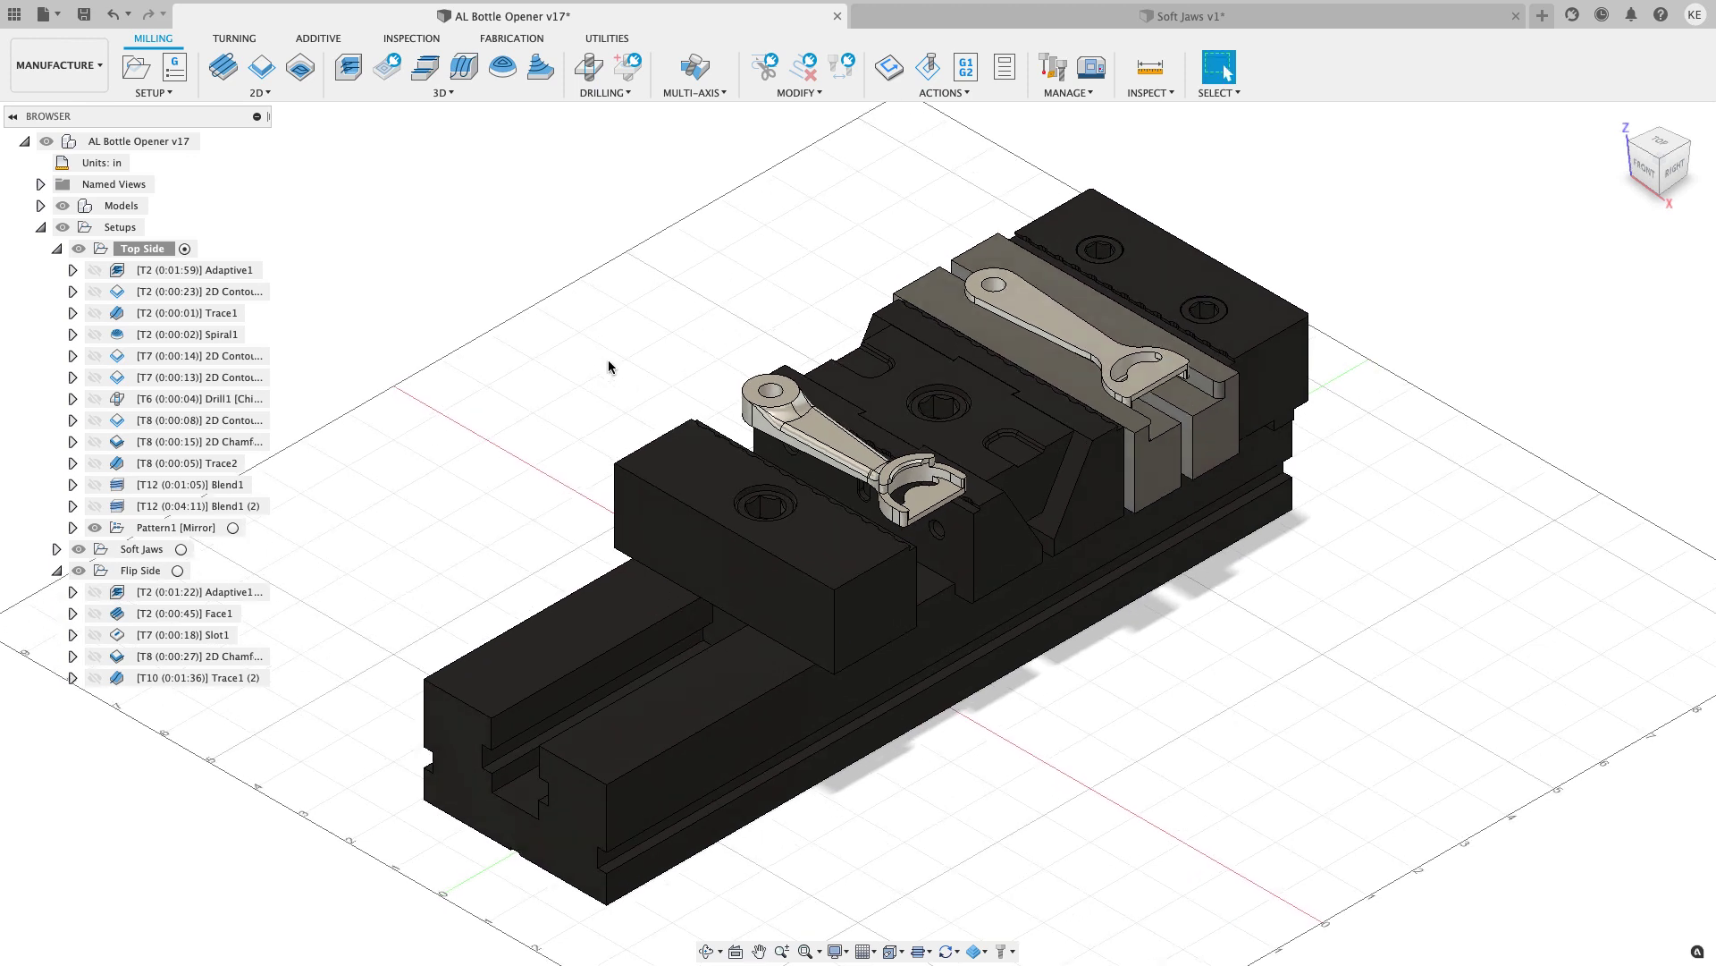
# Switch to the Soft Jaws design, undo an accidental body move, and orbit around the opener.
pyautogui.click(1037, 20)
pyautogui.scroll(-1, 972, 285)
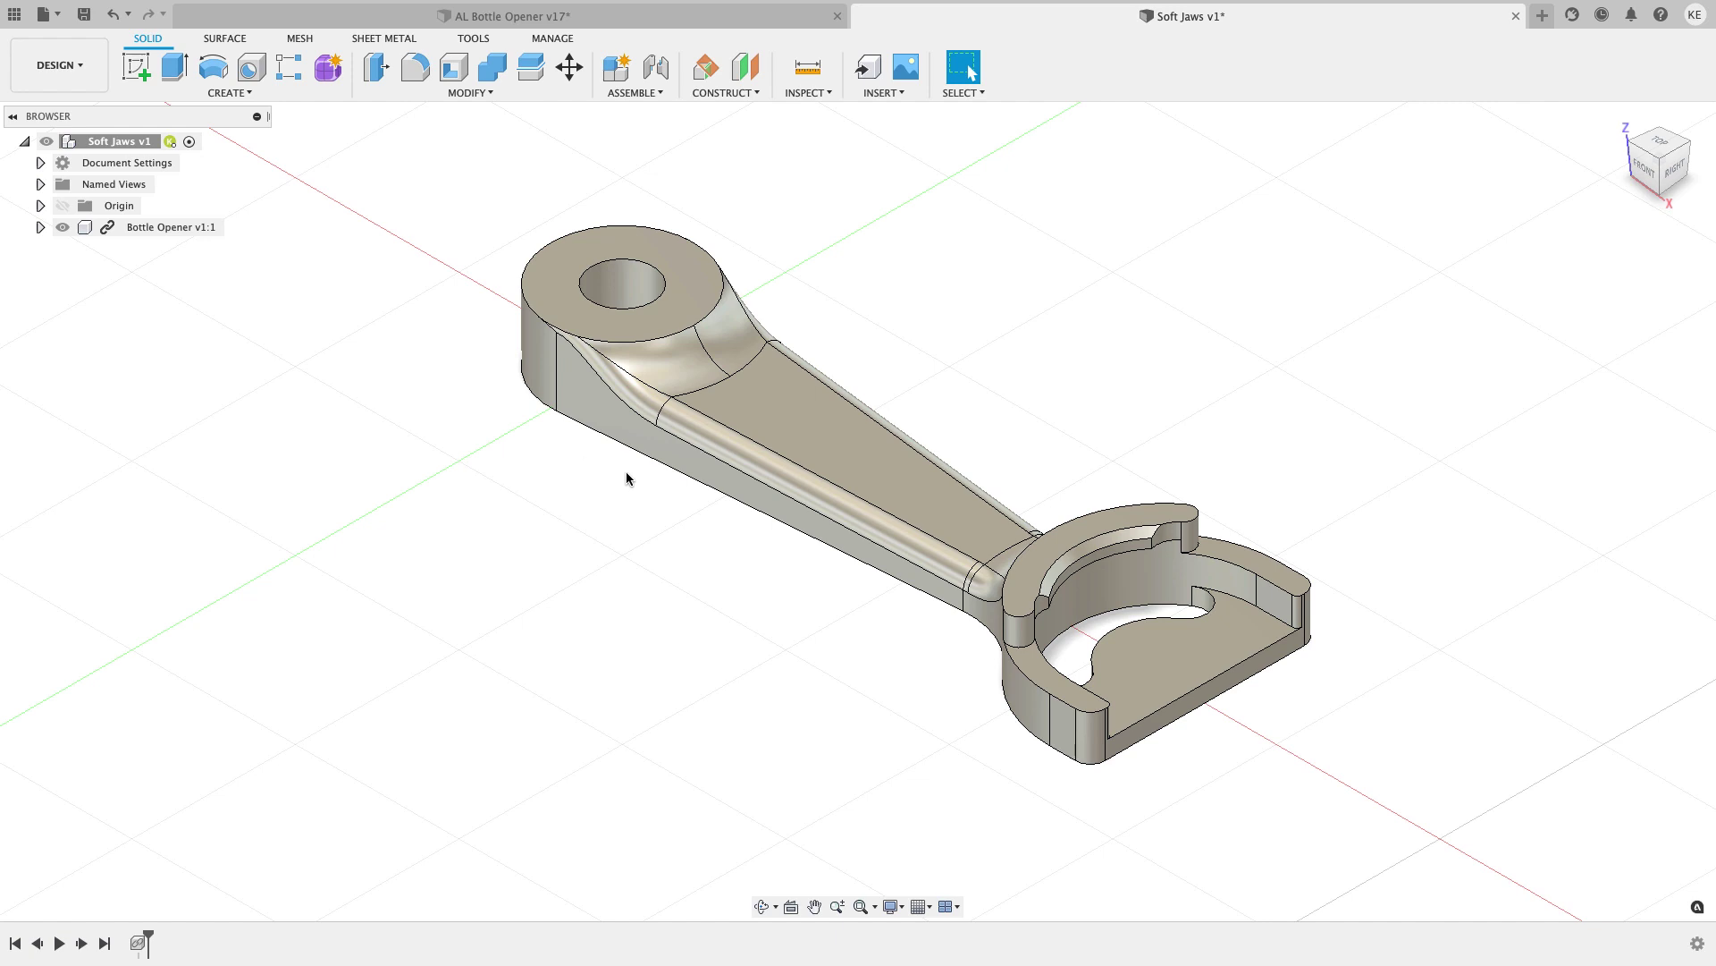
pyautogui.moveTo(839, 525); pyautogui.dragTo(659, 488)
pyautogui.hotkey('ctrl', 'z')
pyautogui.keyDown('shift'); pyautogui.moveTo(758, 272); pyautogui.dragTo(801, 337, button='middle'); pyautogui.keyUp('shift')
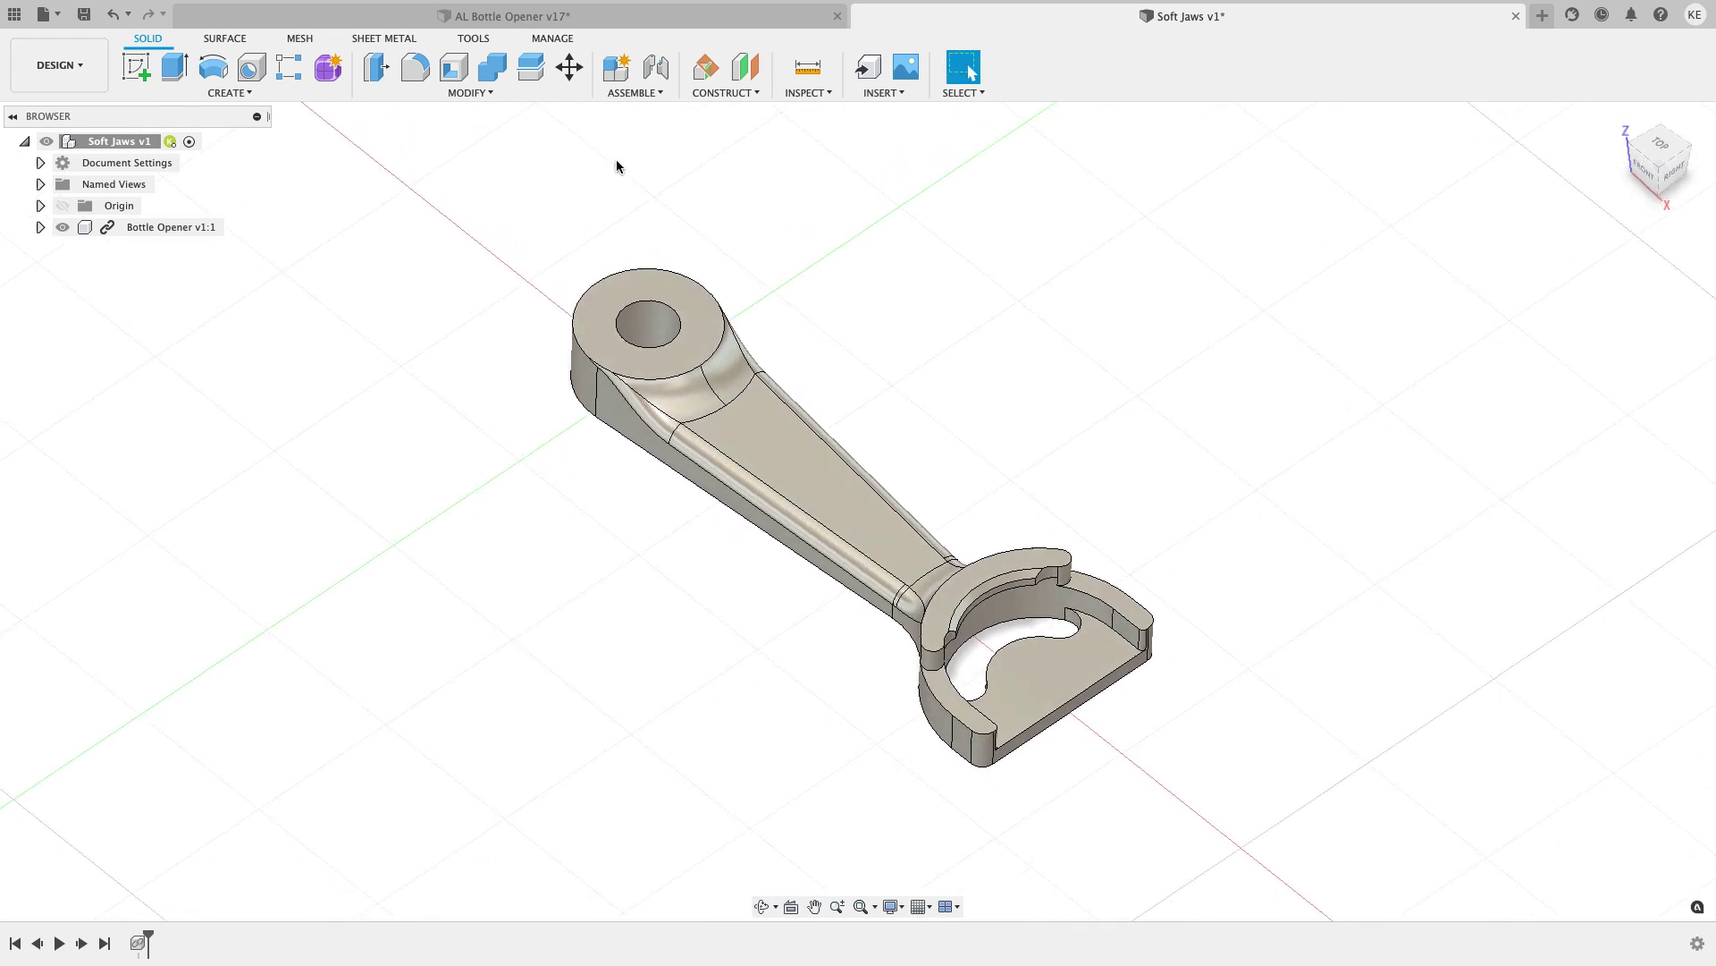
# Fix the Bottle Opener with a rigid as-built joint.
pyautogui.click(656, 93)
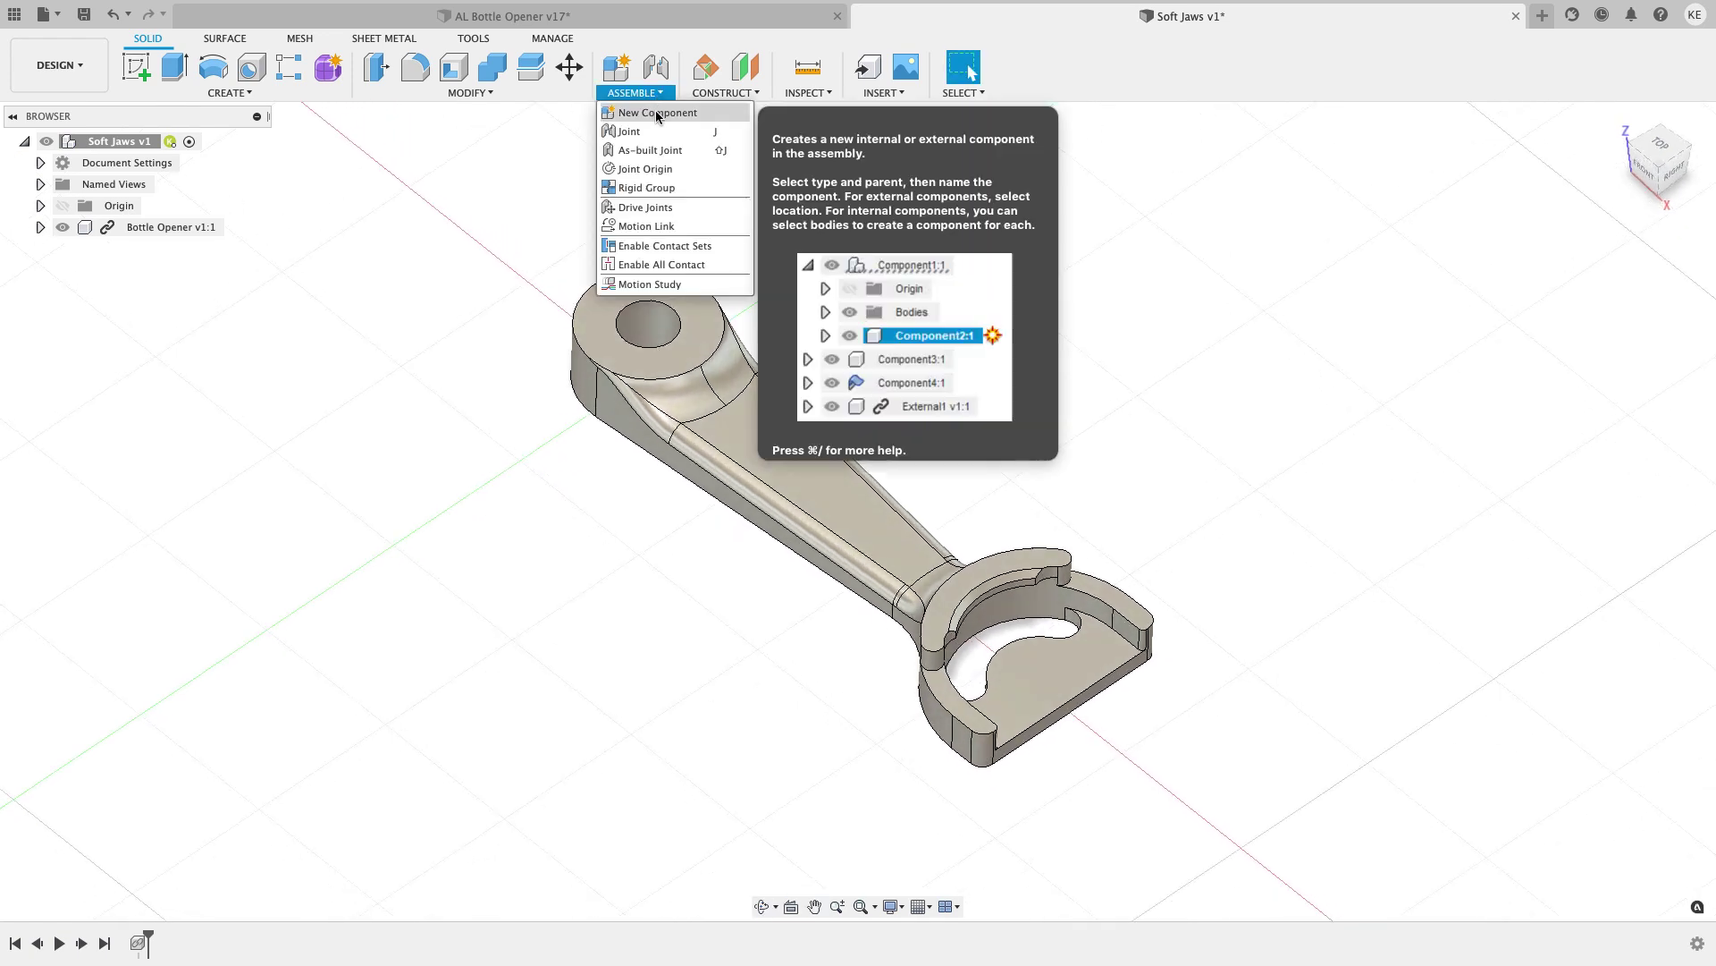
pyautogui.click(683, 213)
pyautogui.click(696, 307)
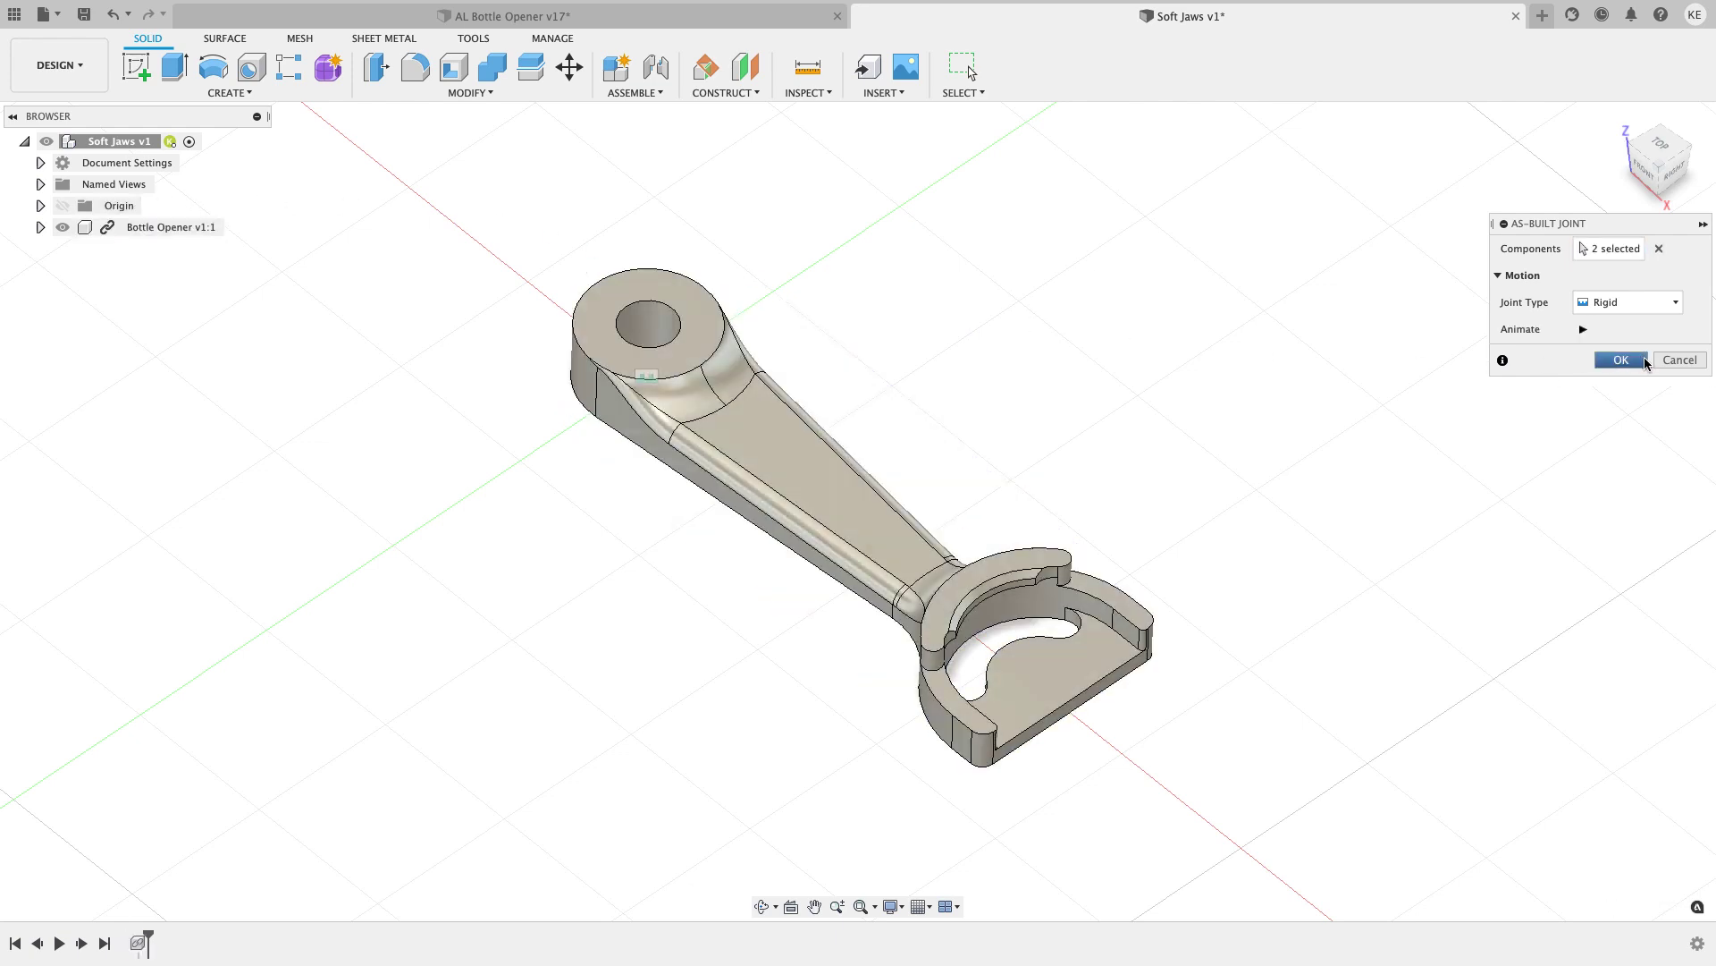
pyautogui.click(1641, 362)
pyautogui.keyDown('shift'); pyautogui.moveTo(1027, 356); pyautogui.dragTo(816, 489, button='middle'); pyautogui.keyUp('shift')
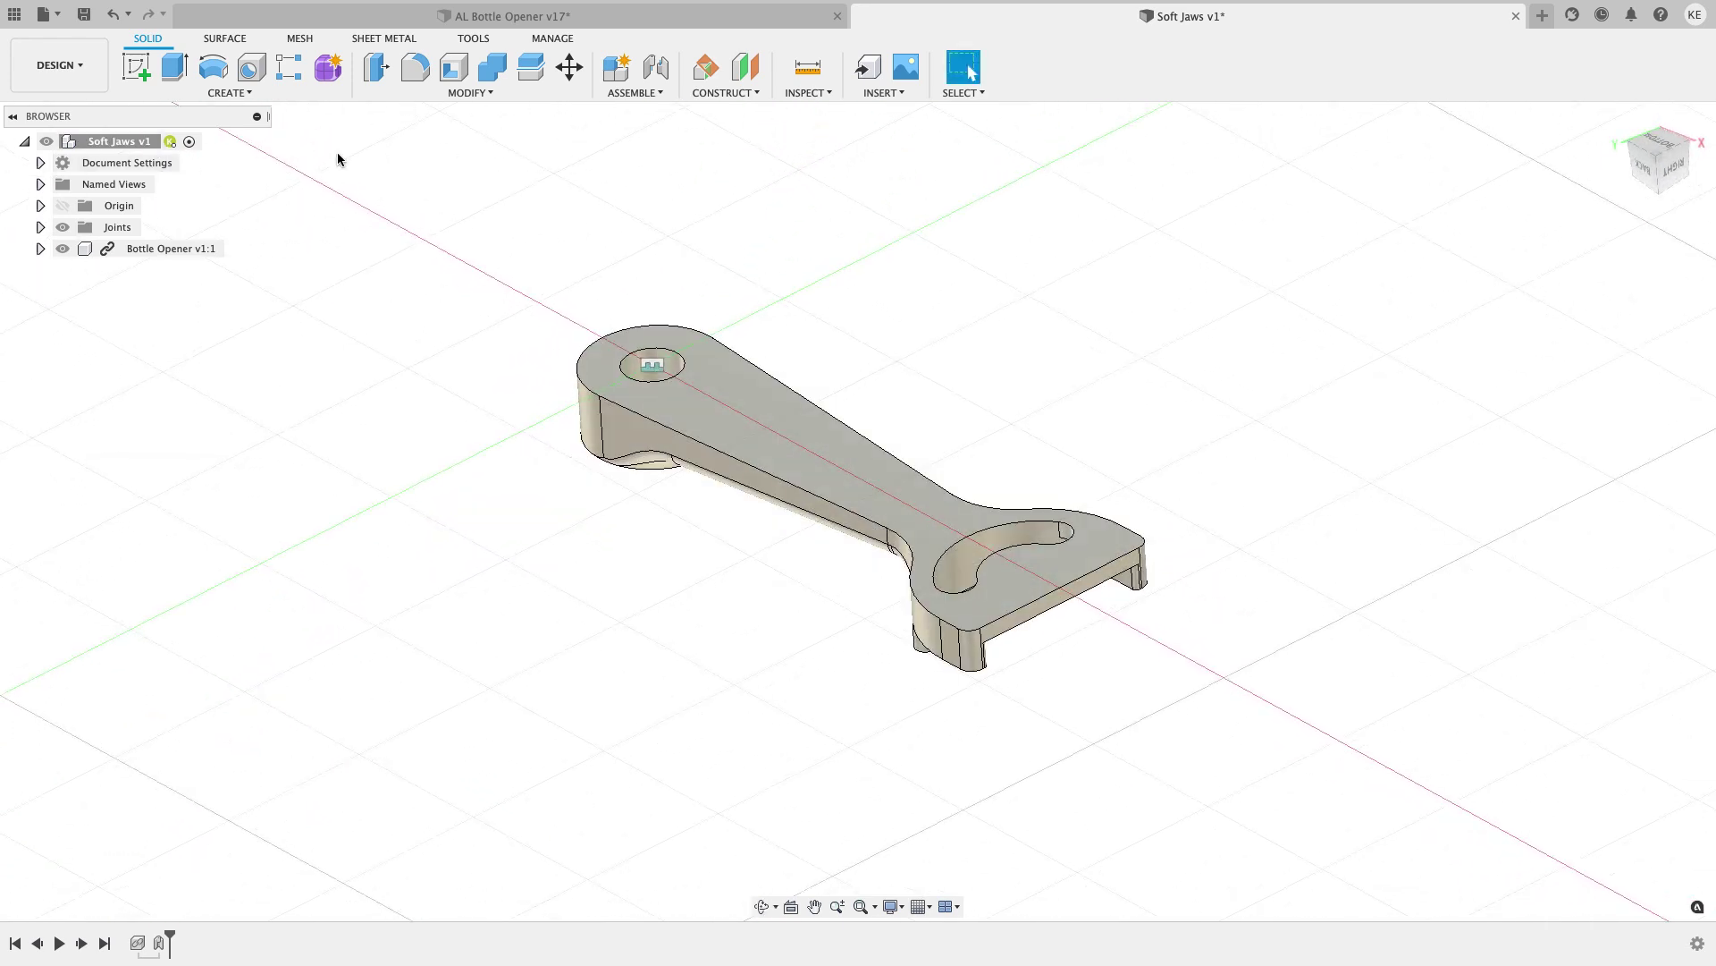
# Create a new component named Soft Jaws, then orbit to view the opener from below.
pyautogui.click(636, 93)
pyautogui.click(642, 112)
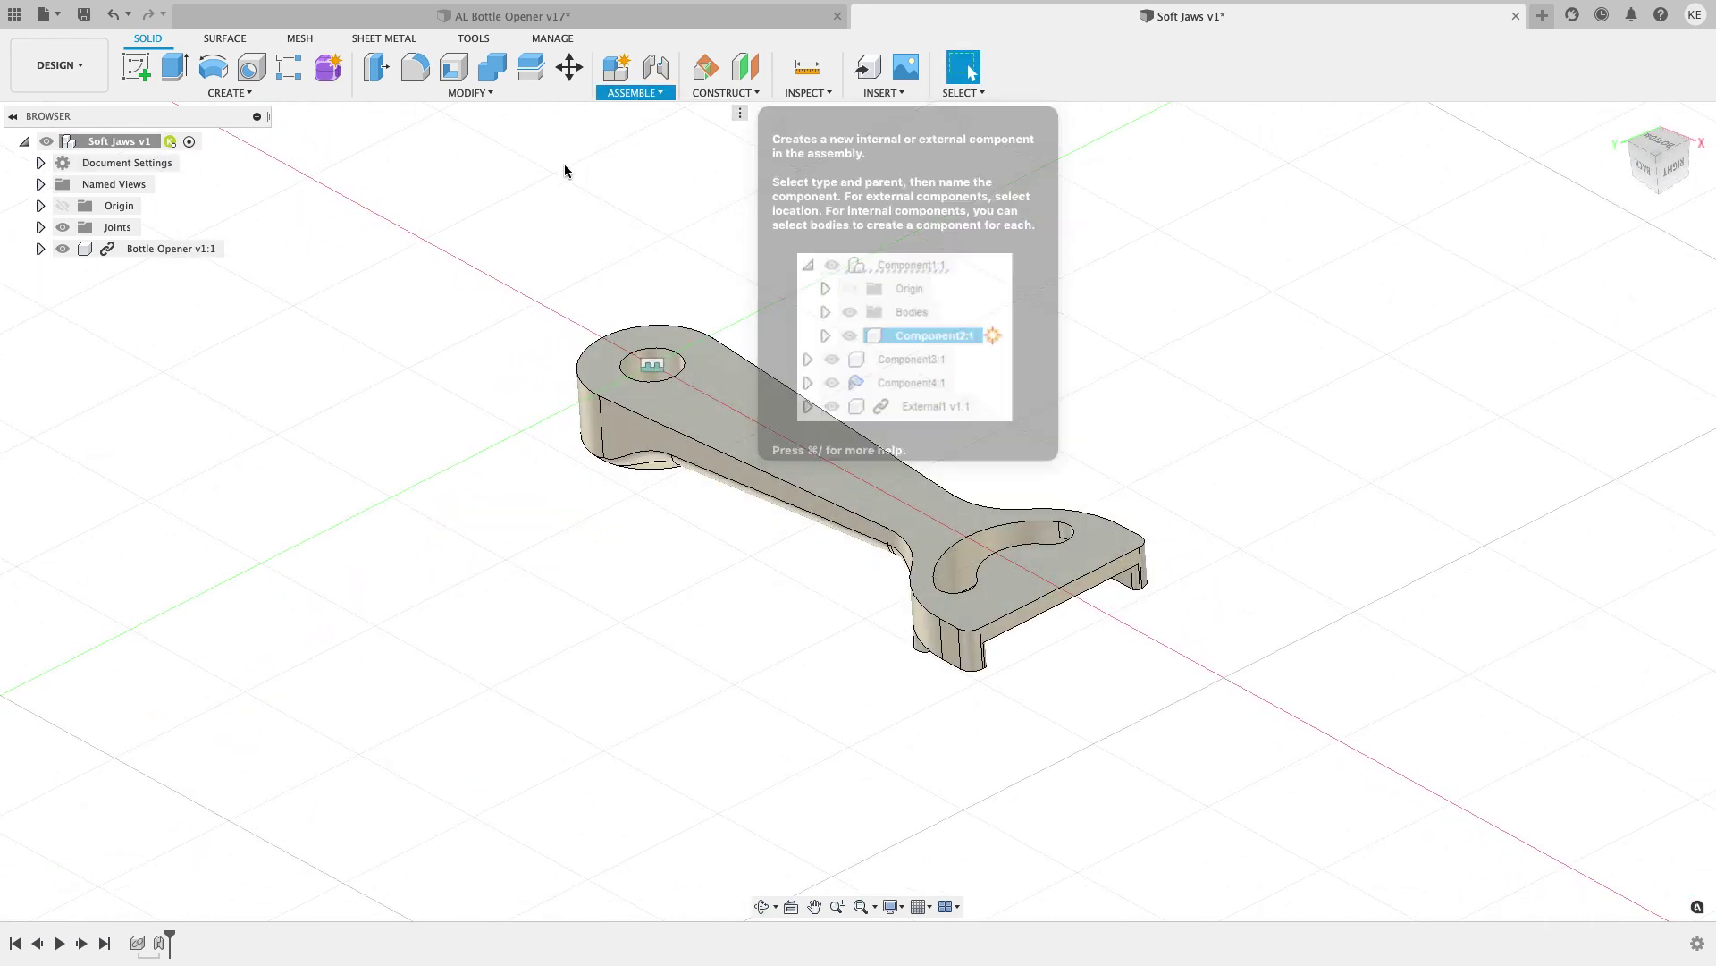
pyautogui.moveTo(1560, 330); pyautogui.dragTo(1409, 337)
pyautogui.write('SOf')
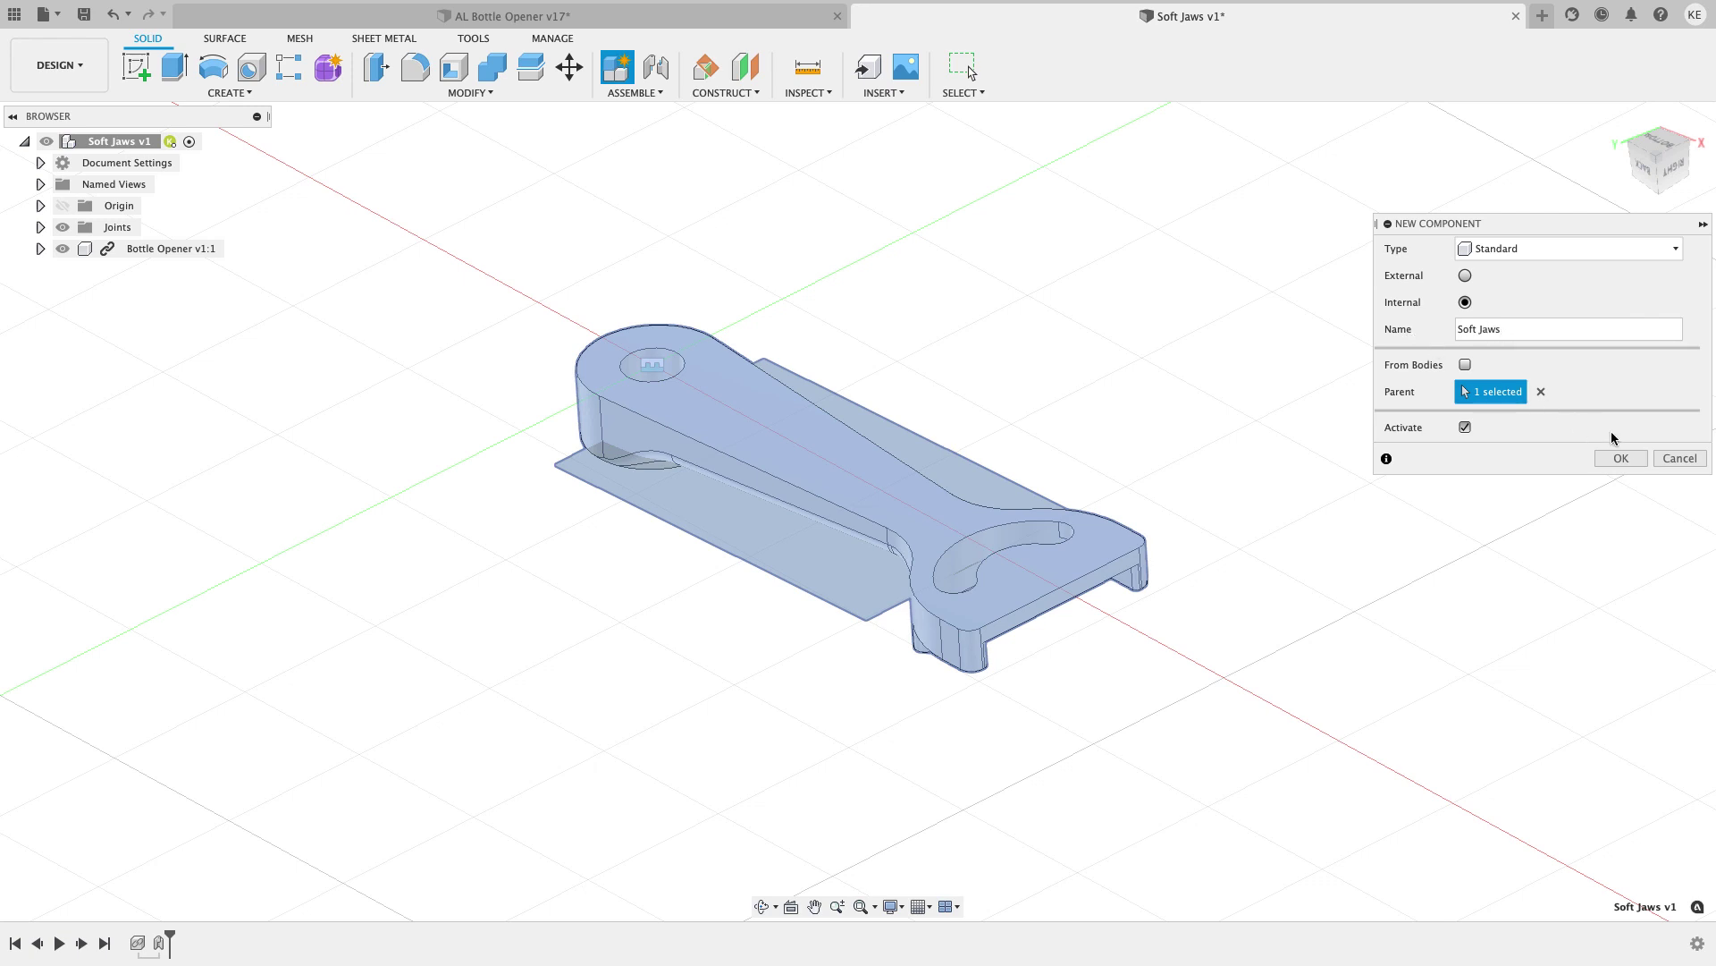
pyautogui.click(1621, 458)
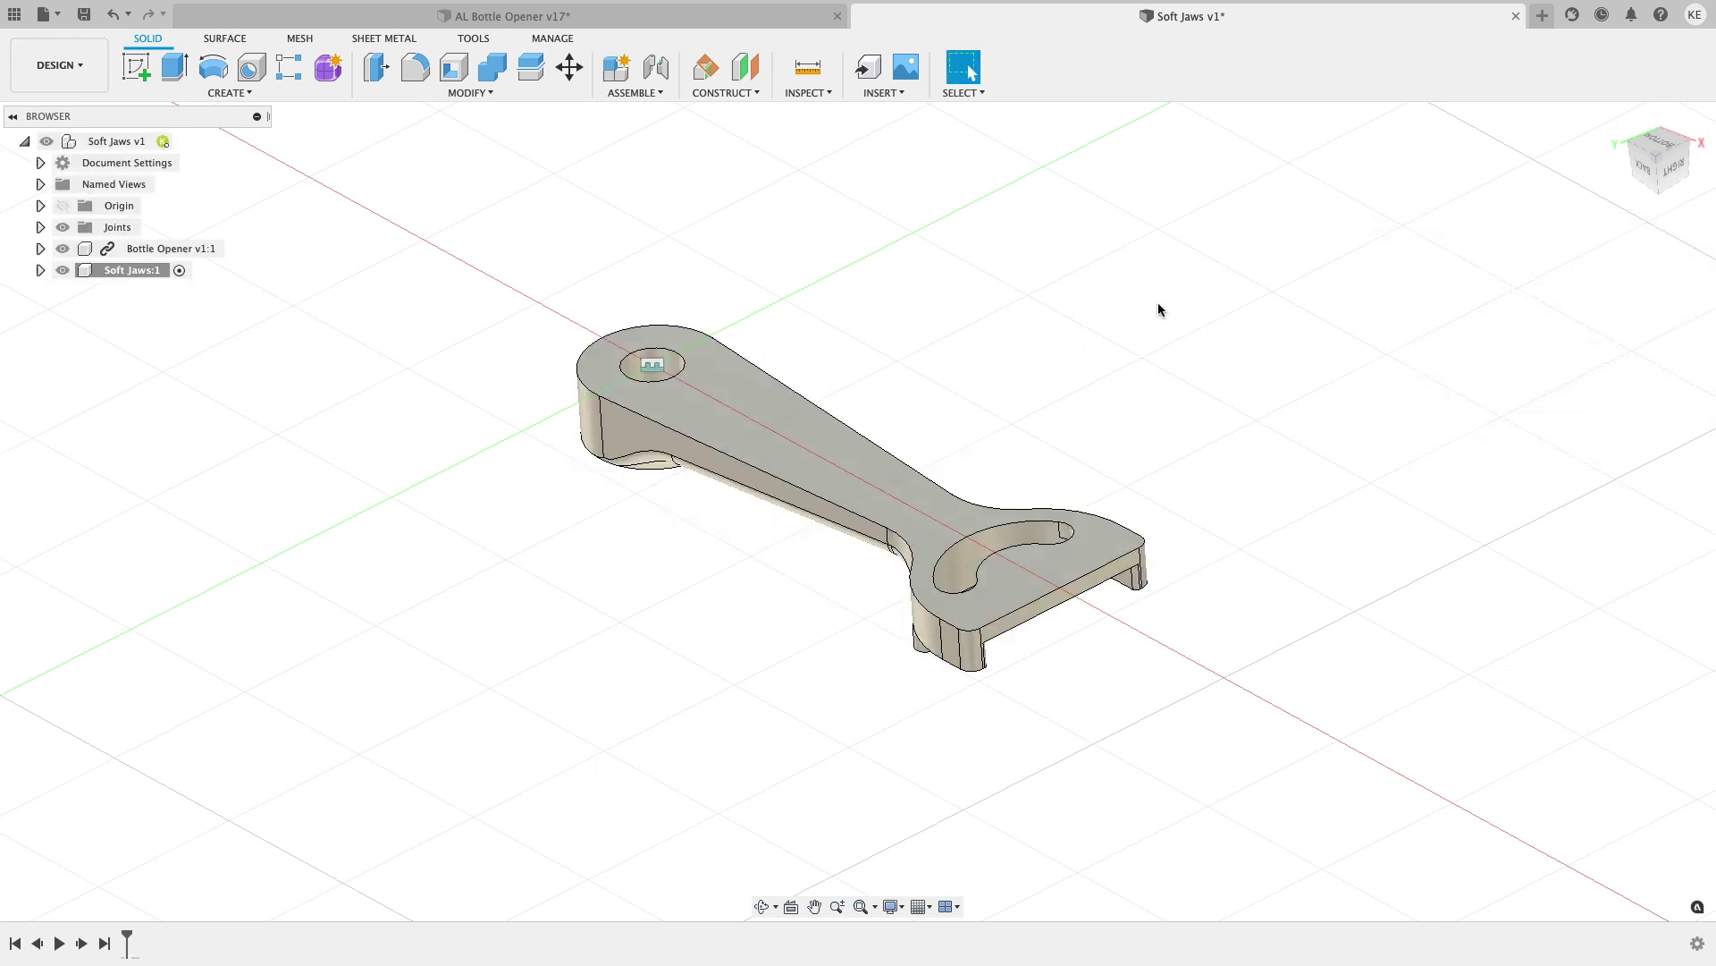
pyautogui.keyDown('shift'); pyautogui.moveTo(433, 307); pyautogui.dragTo(436, 320, button='middle'); pyautogui.keyUp('shift')
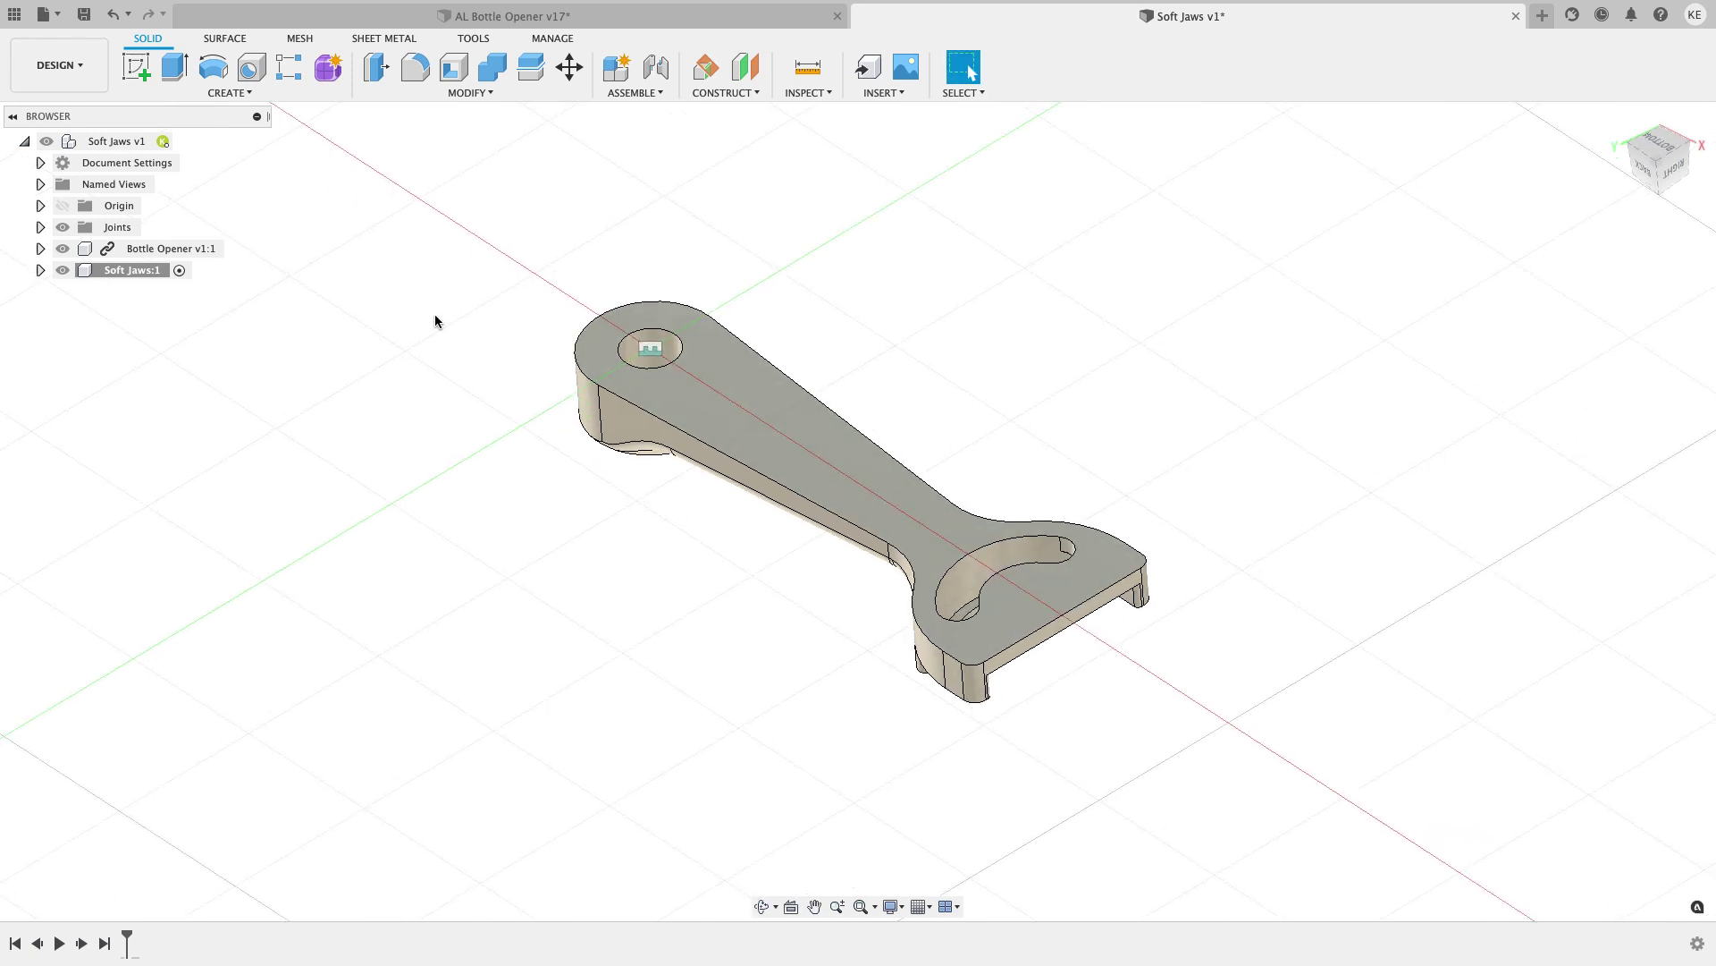
pyautogui.keyDown('shift'); pyautogui.moveTo(431, 328); pyautogui.dragTo(424, 274, button='middle'); pyautogui.keyUp('shift')
# Start a sketch on the ring's end face and centre the opener in view.
pyautogui.click(136, 67)
pyautogui.click(601, 597)
pyautogui.moveTo(620, 408); pyautogui.dragTo(404, 386, button='middle')
pyautogui.scroll(5, 404, 386)
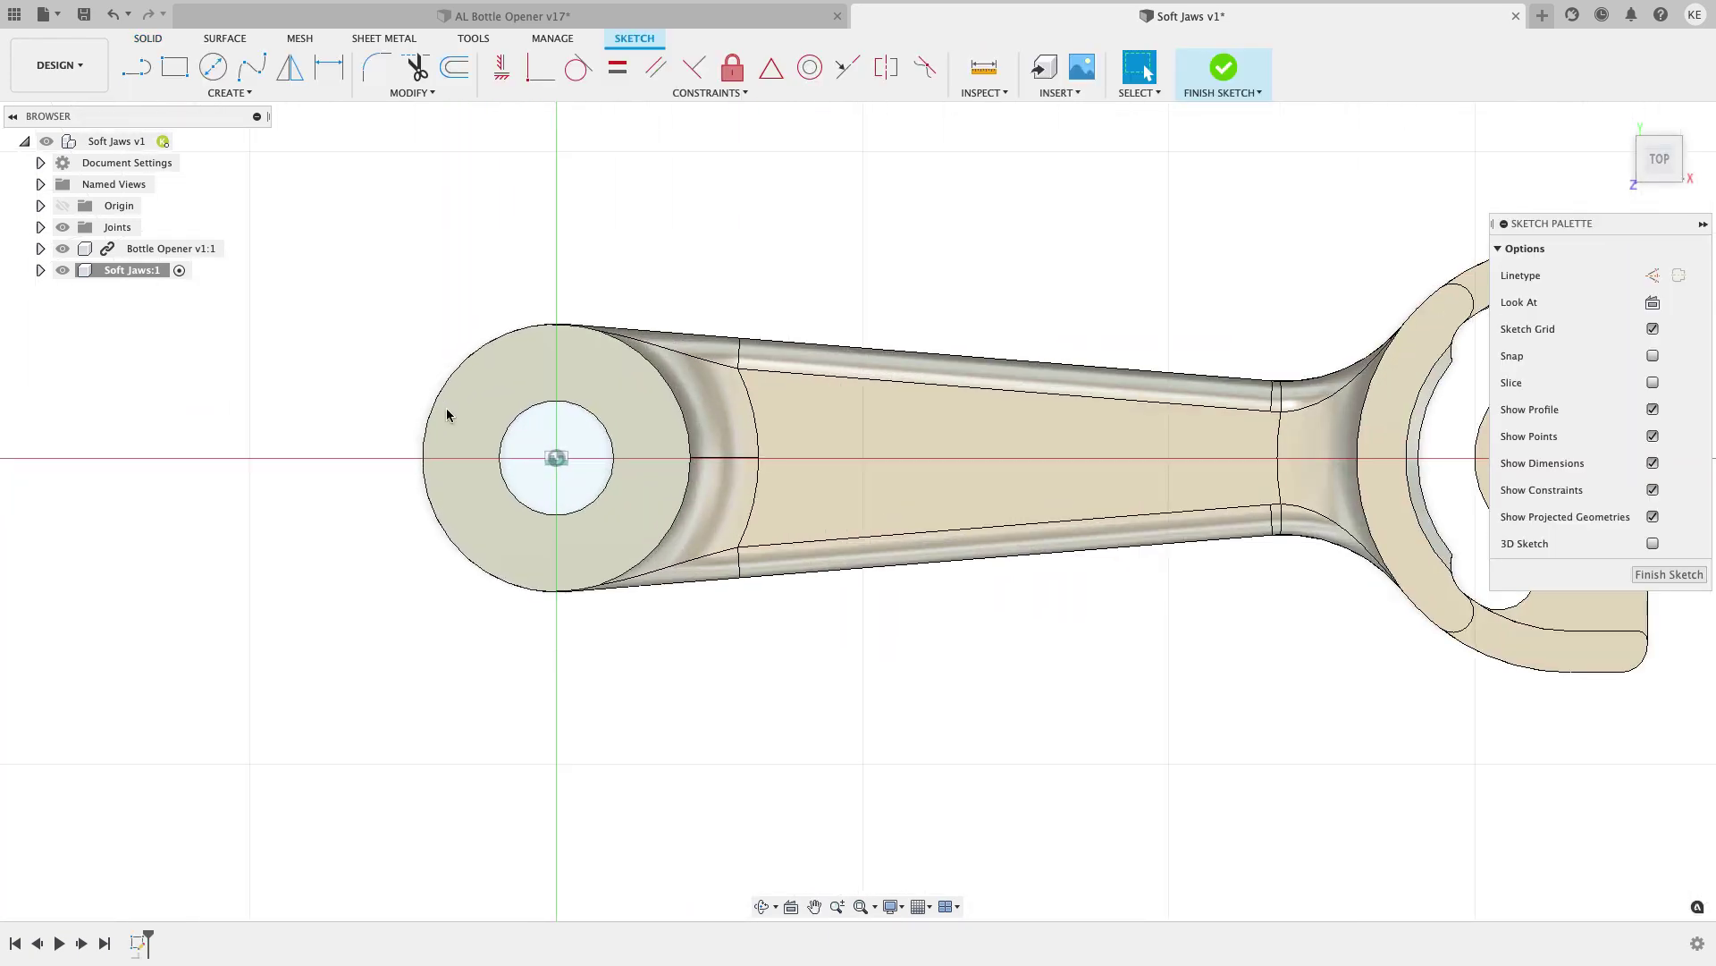
pyautogui.scroll(-4, 413, 302)
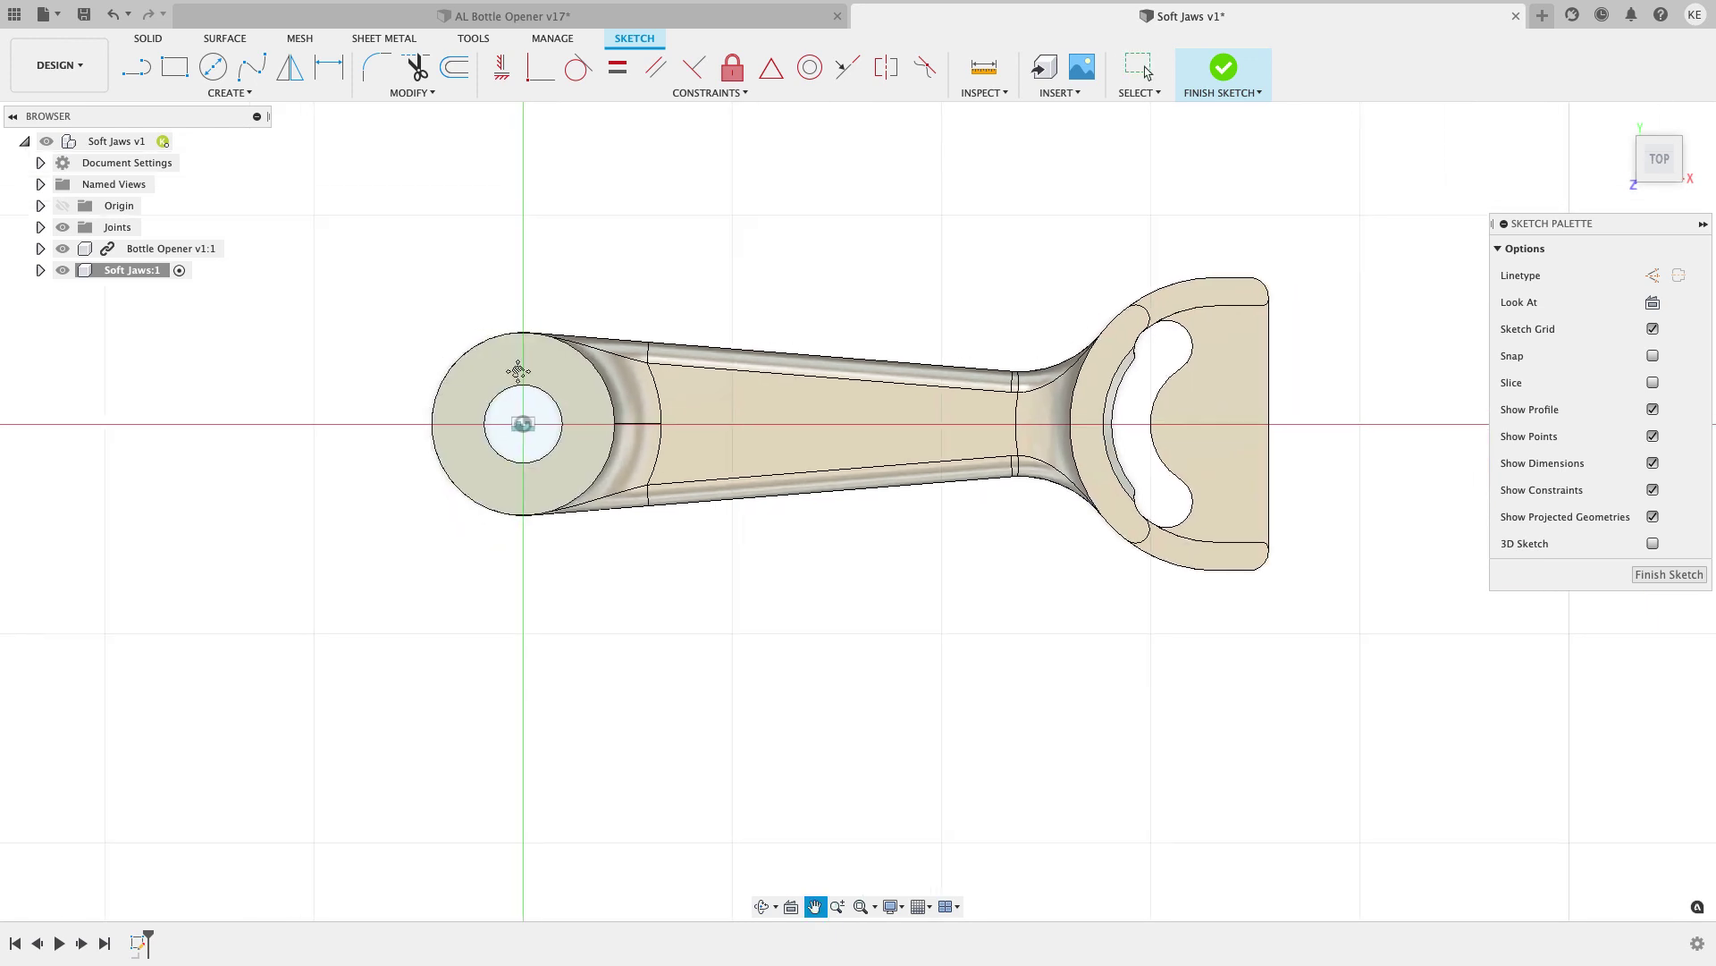
pyautogui.moveTo(315, 226); pyautogui.dragTo(422, 338, button='middle')
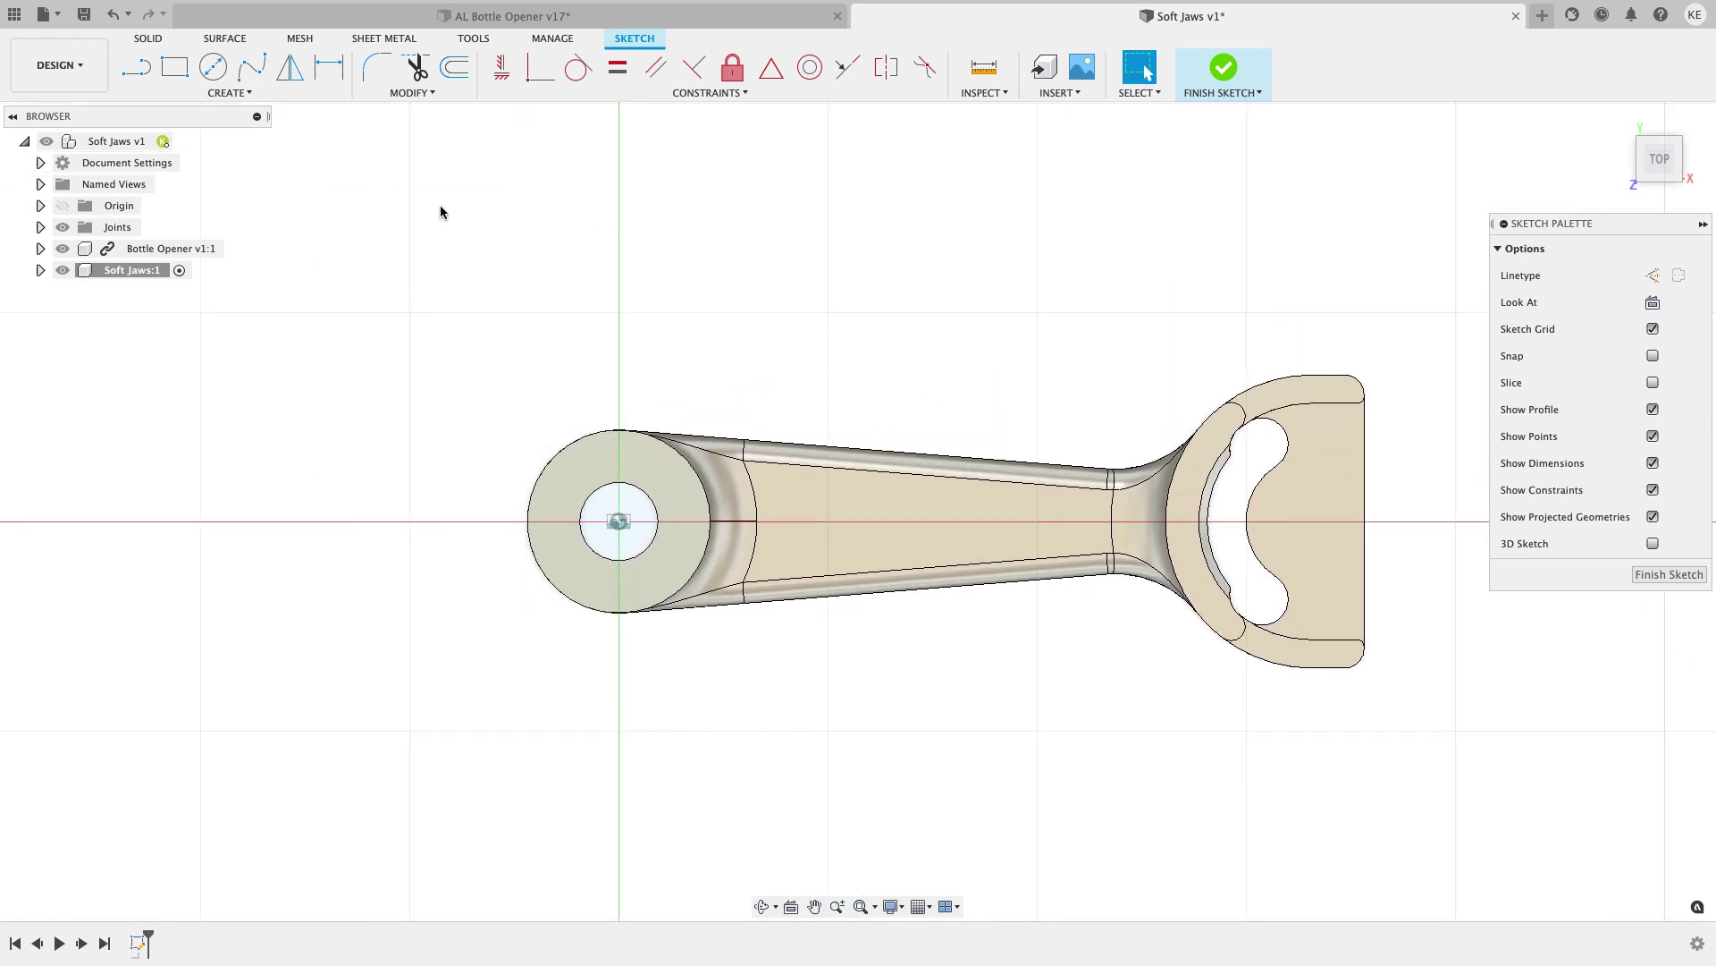
# Window-select the projected circle and arcs at the ring end and delete them.
pyautogui.moveTo(456, 254); pyautogui.dragTo(597, 366)
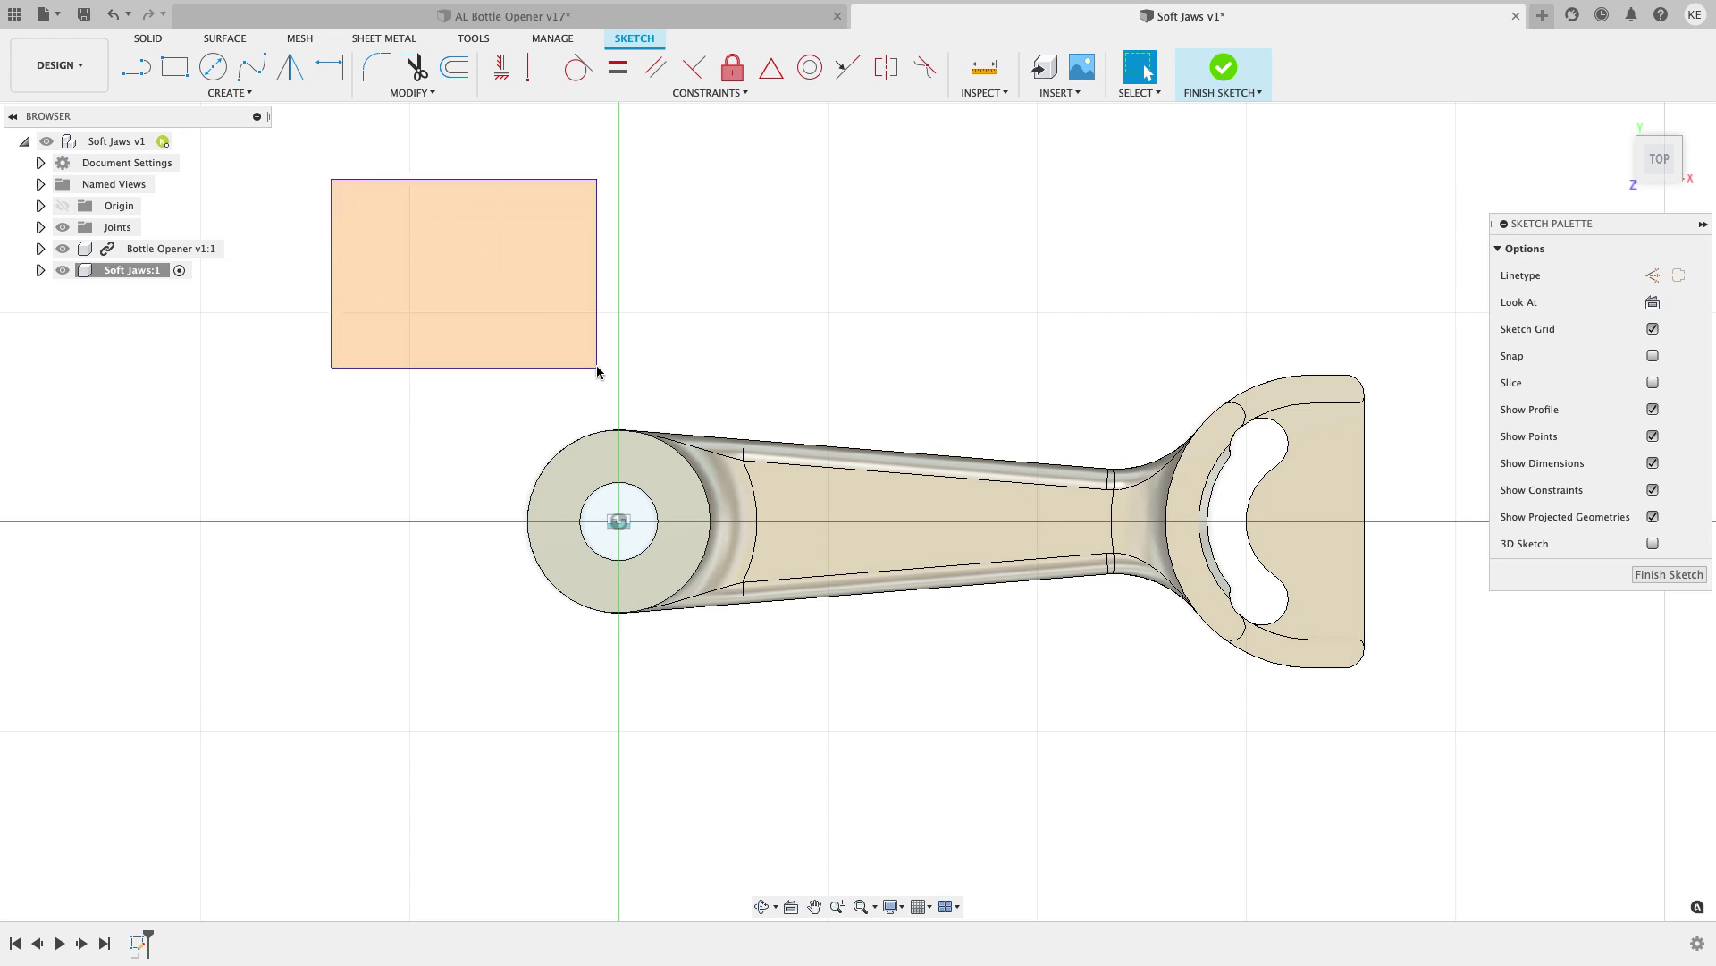
pyautogui.moveTo(598, 366); pyautogui.dragTo(597, 367)
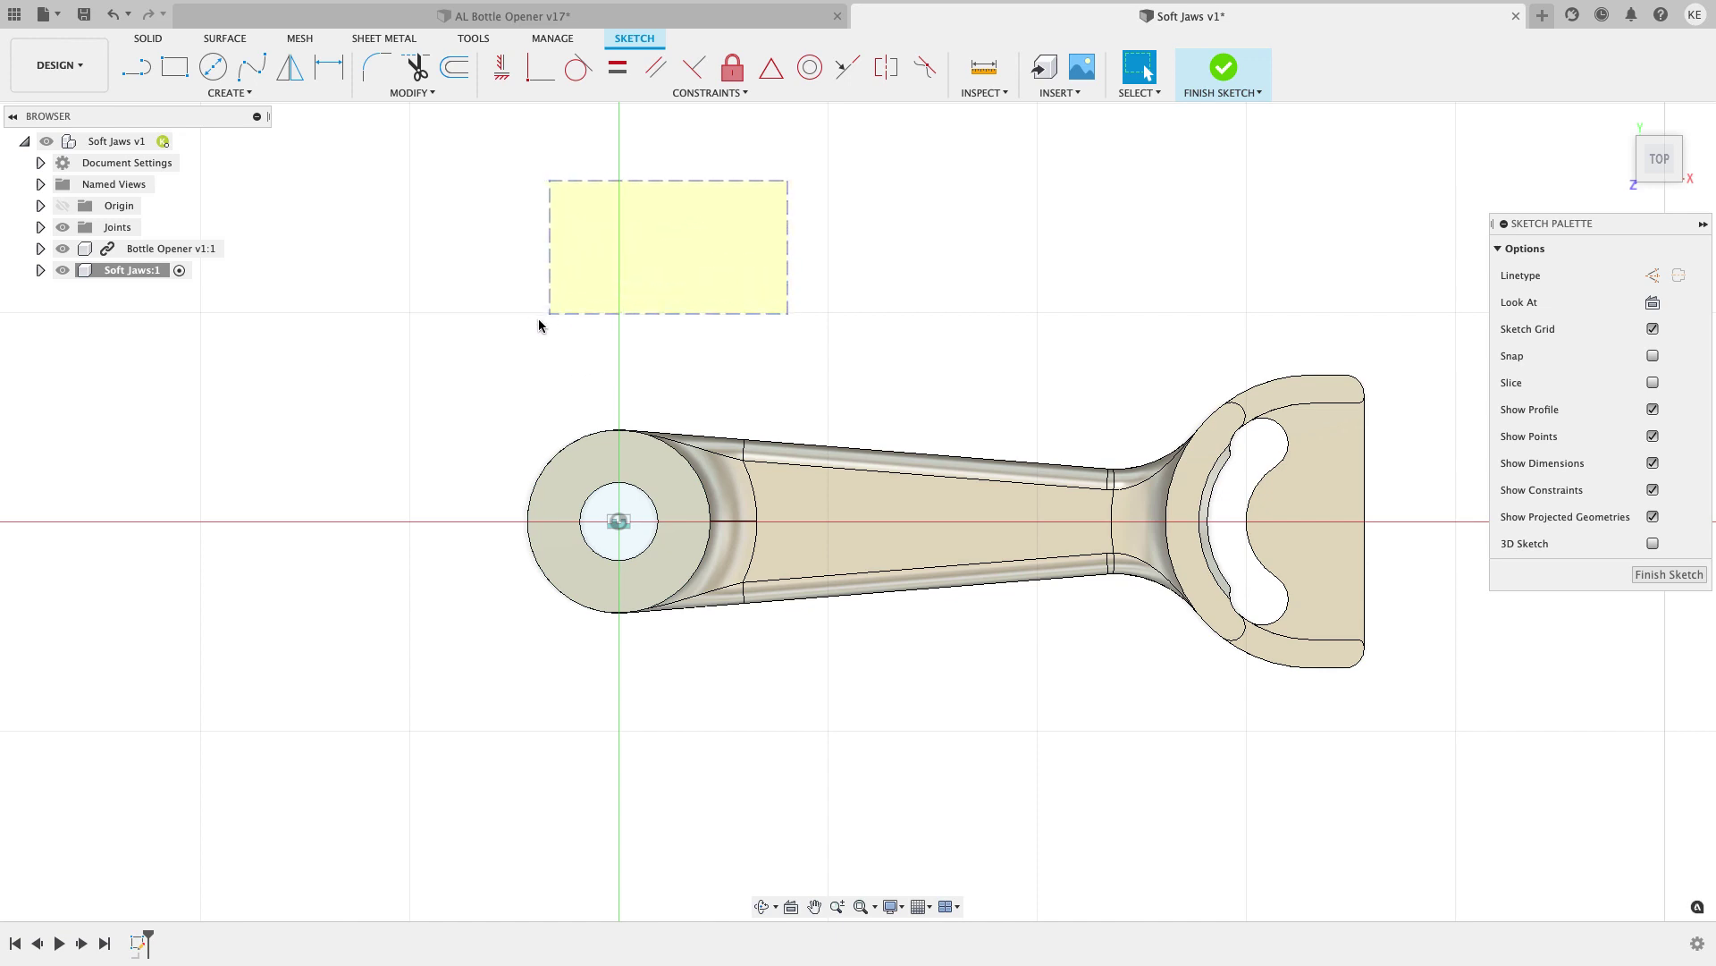
pyautogui.moveTo(515, 358); pyautogui.dragTo(513, 359)
pyautogui.click(554, 454)
pyautogui.scroll(-2, 507, 415)
pyautogui.click(439, 374)
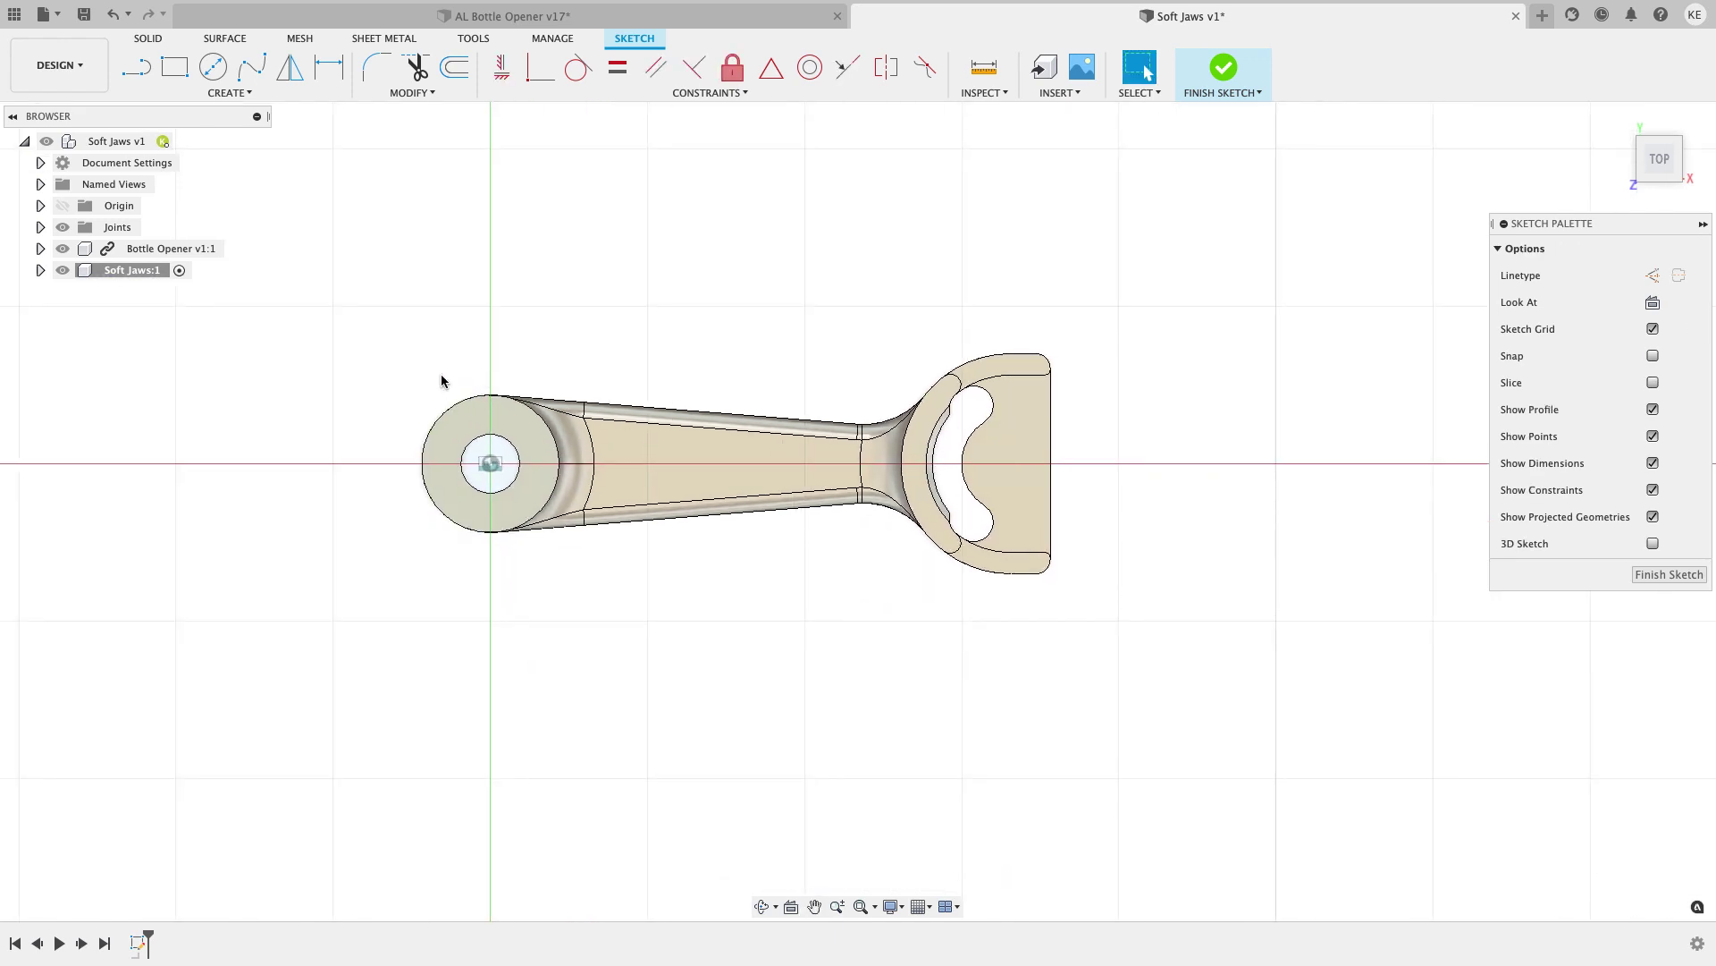
pyautogui.moveTo(474, 402); pyautogui.dragTo(732, 603)
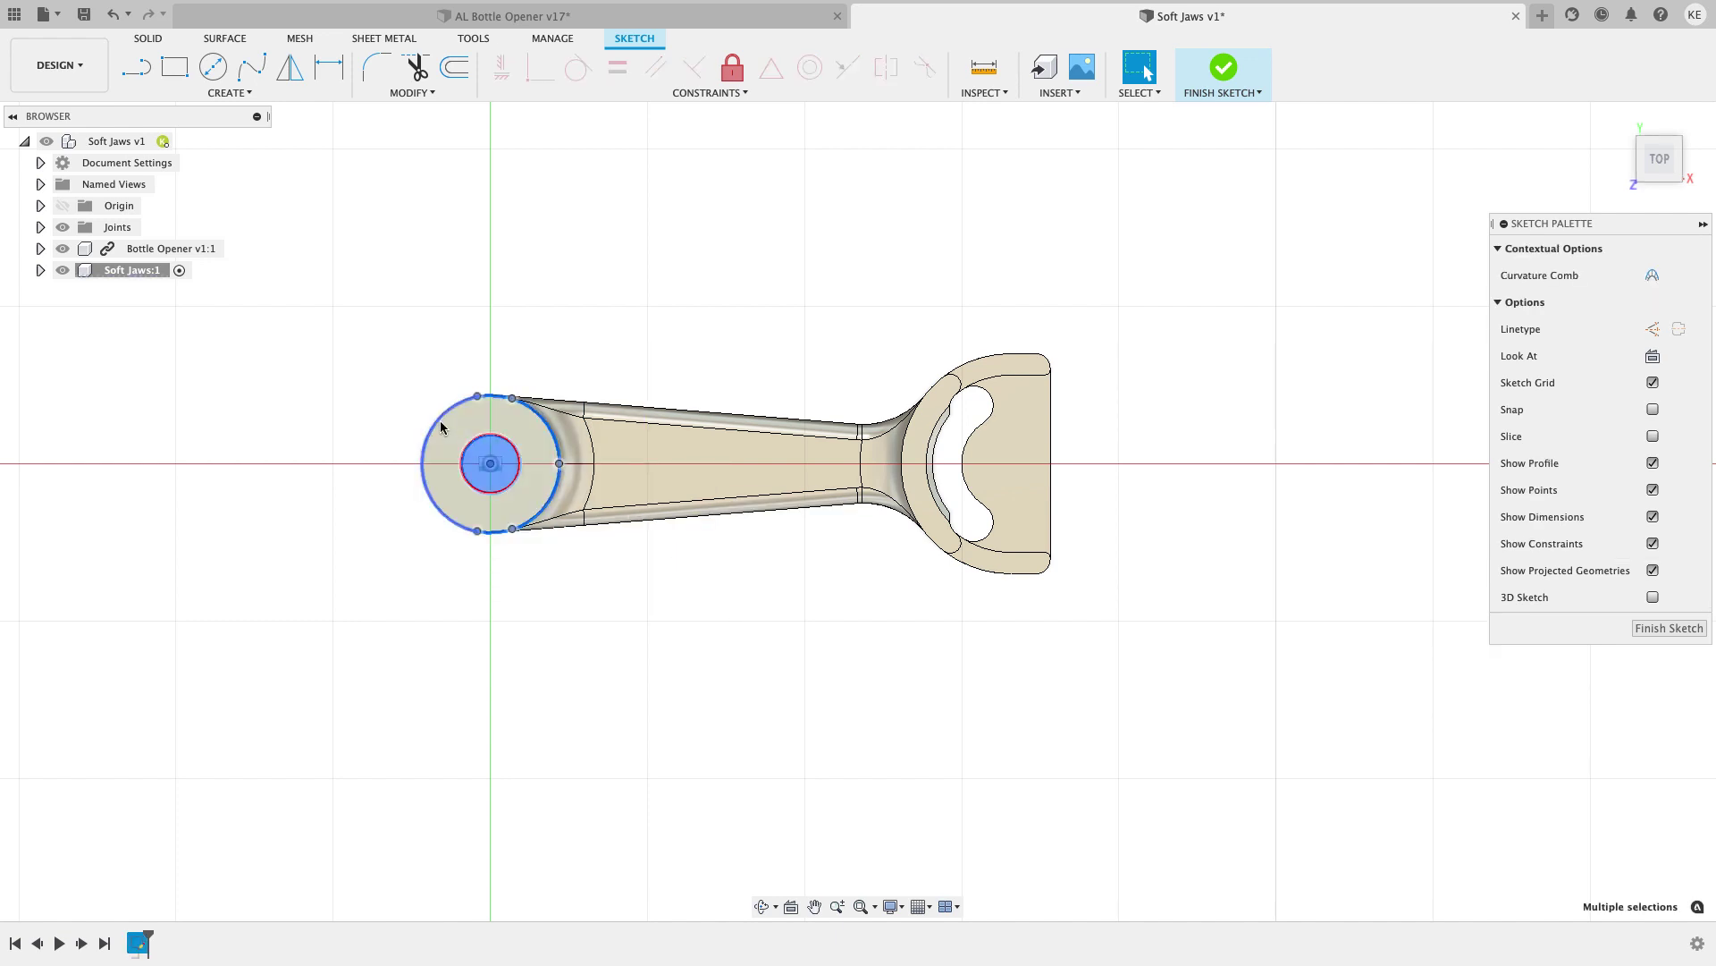
pyautogui.press('Delete')
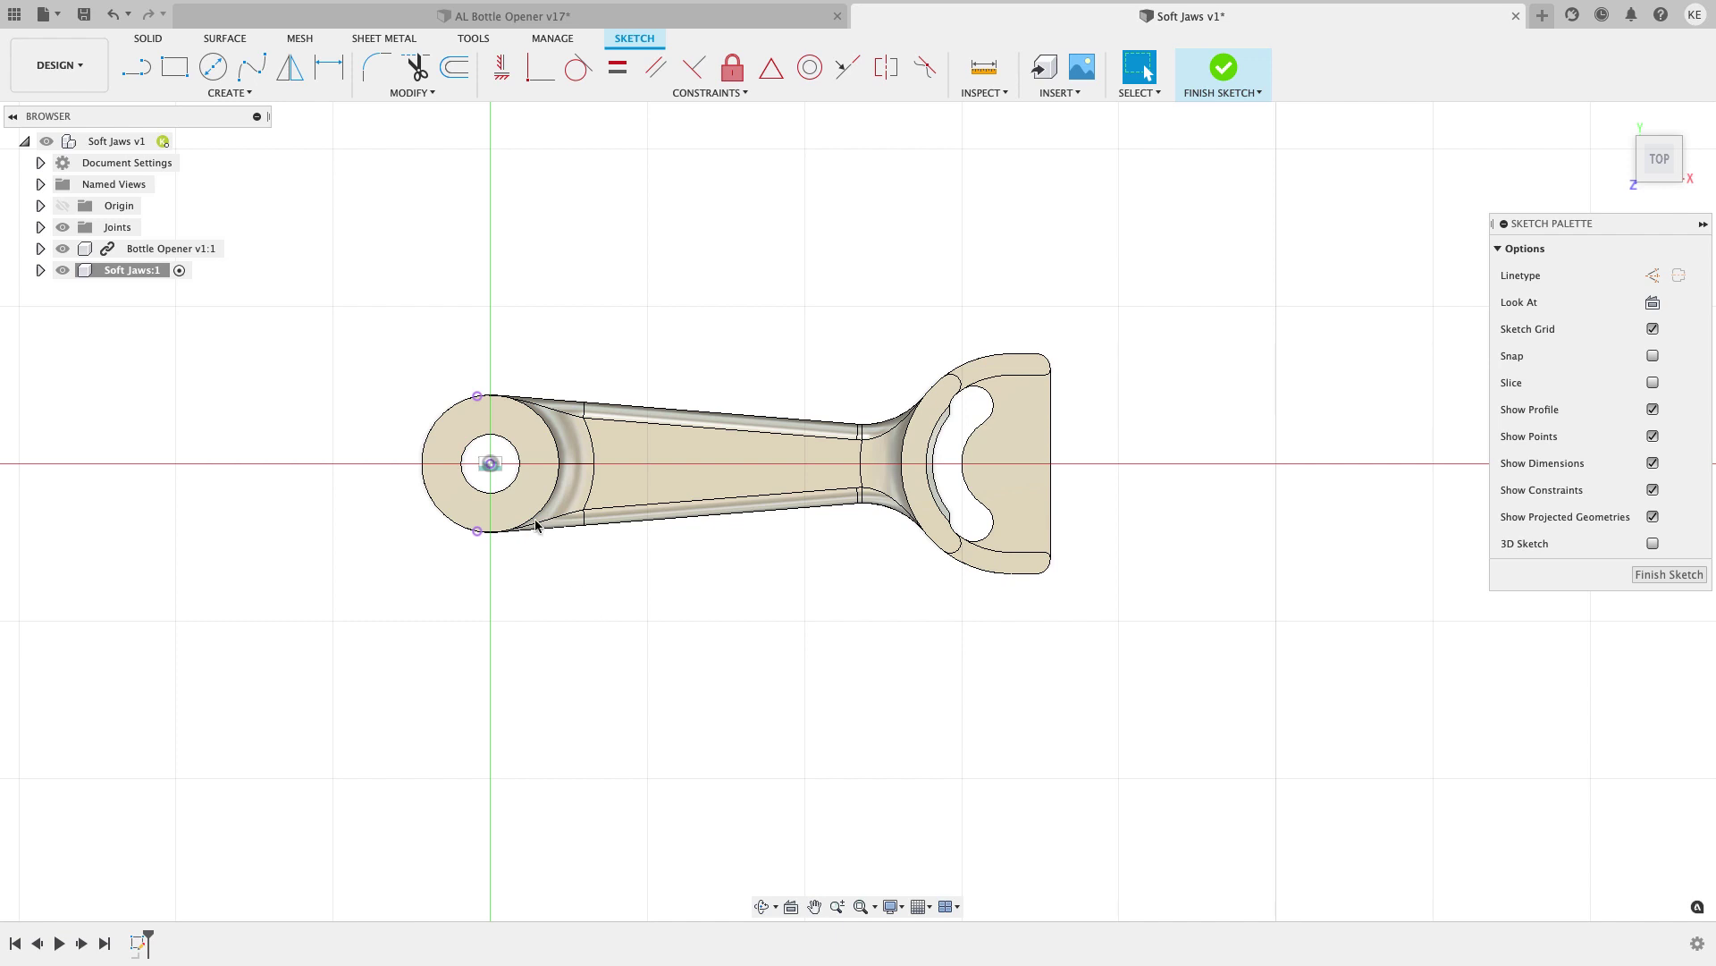
# Project the opener's right end edge into the sketch as construction geometry.
pyautogui.click(455, 409)
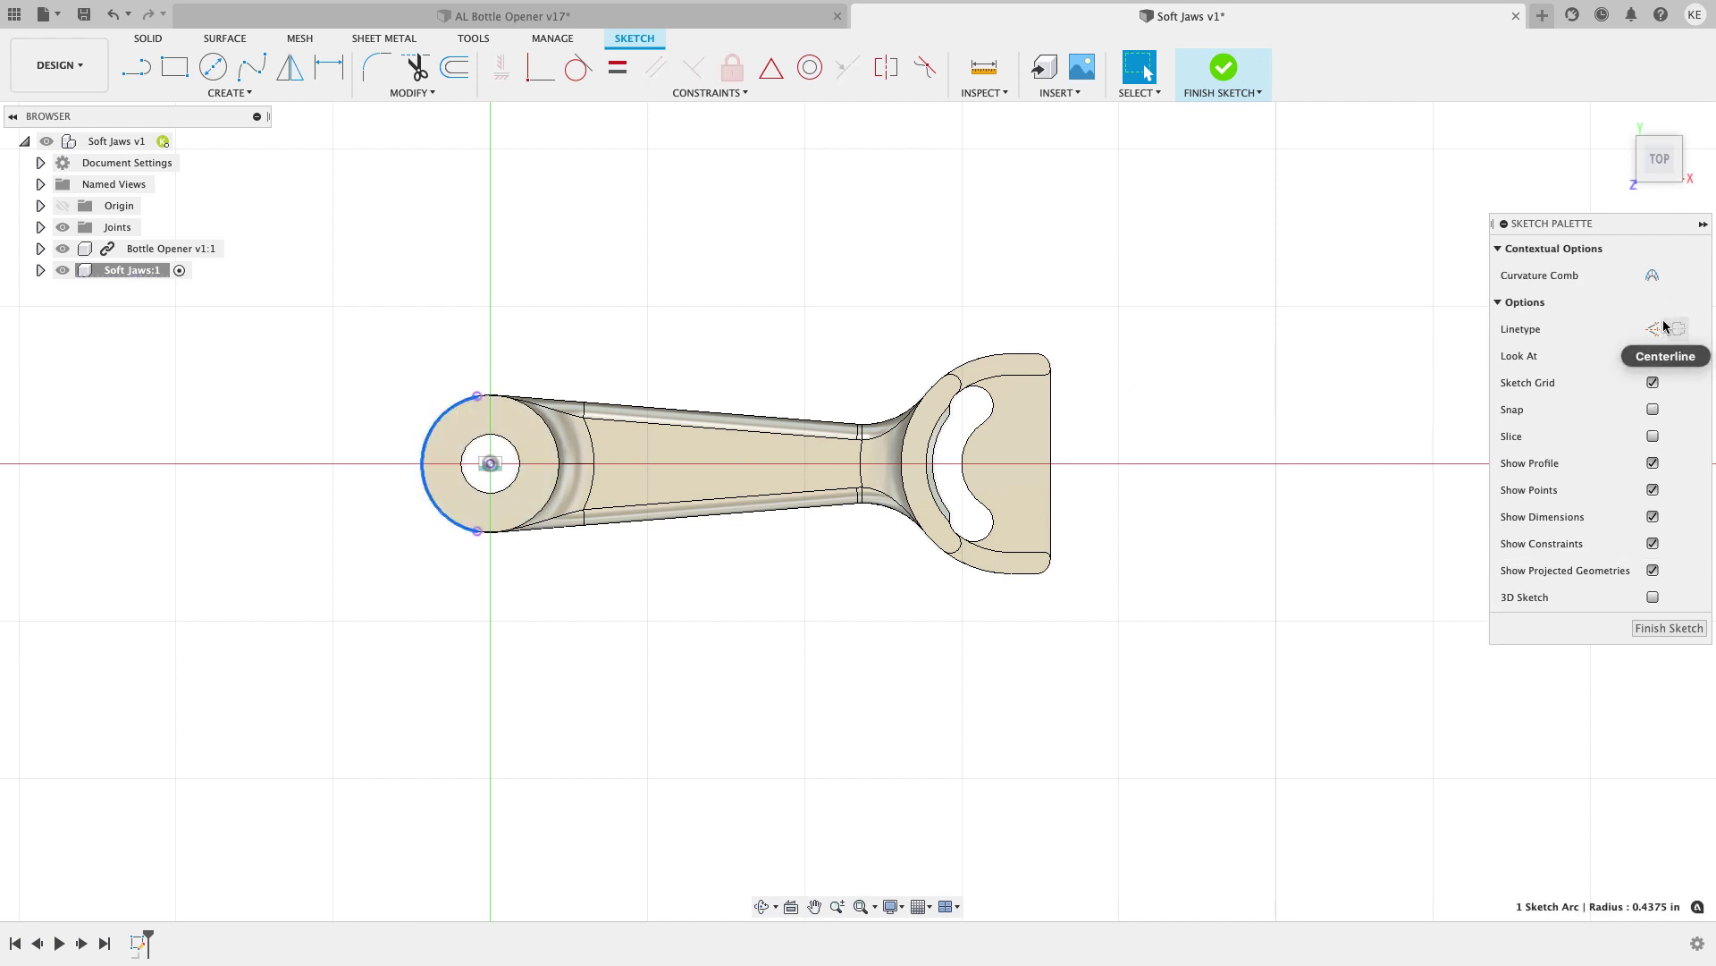
pyautogui.click(1408, 342)
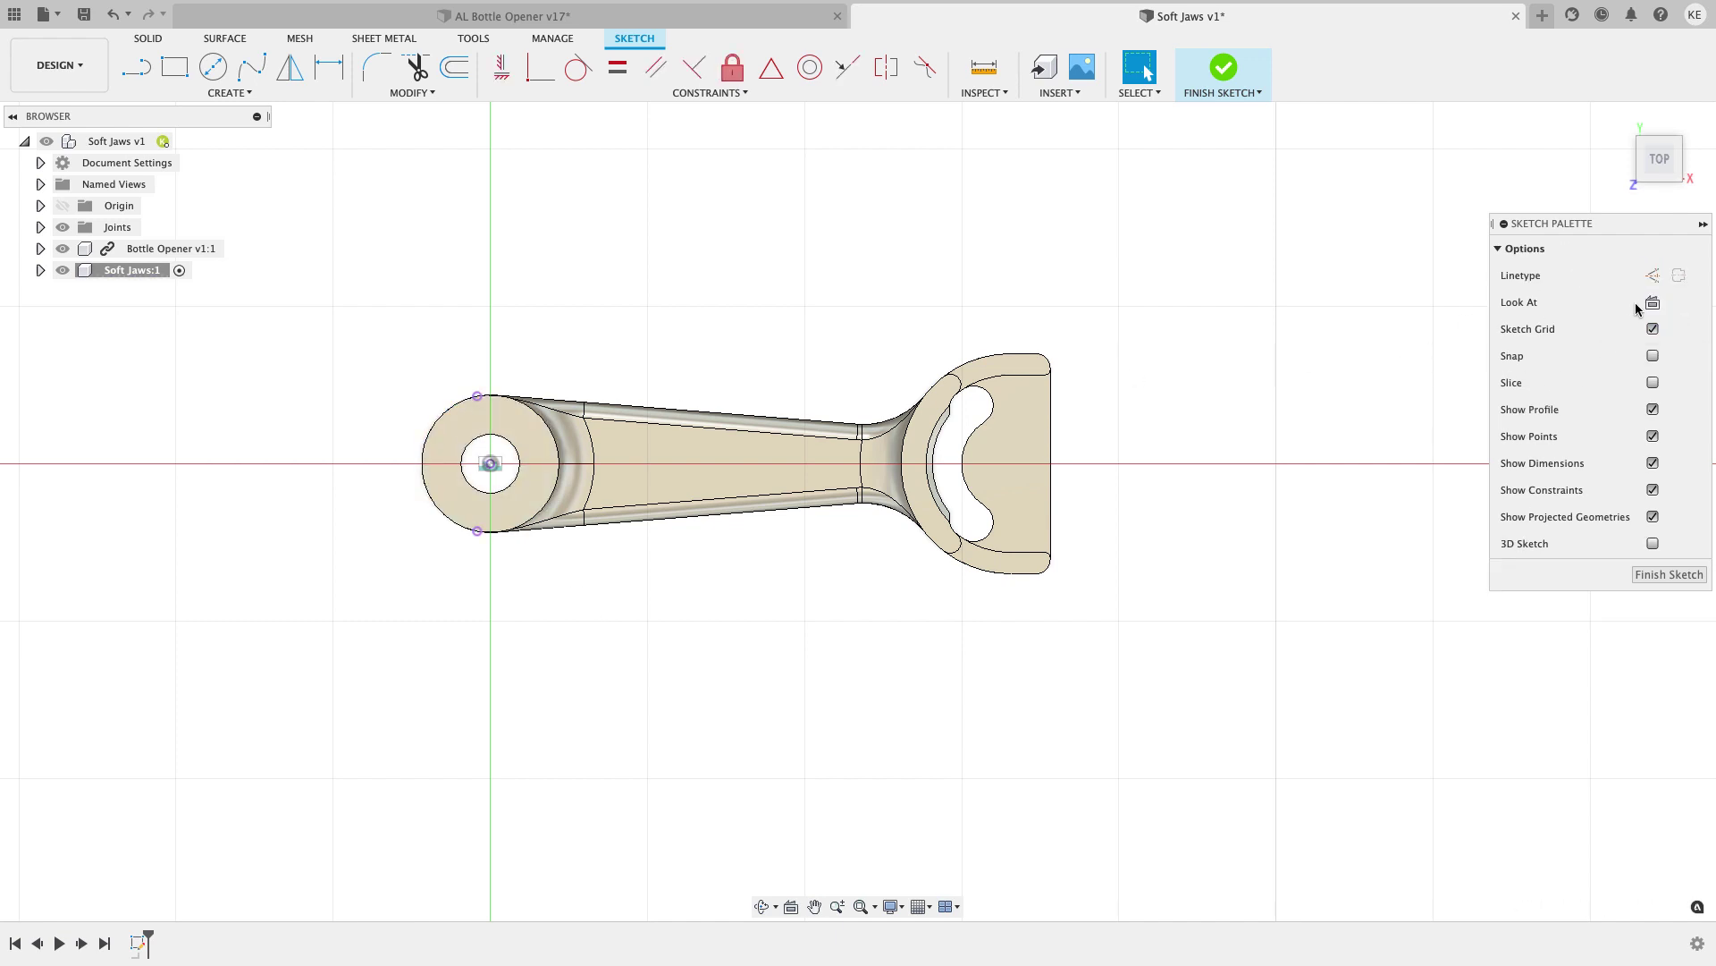
pyautogui.click(1653, 276)
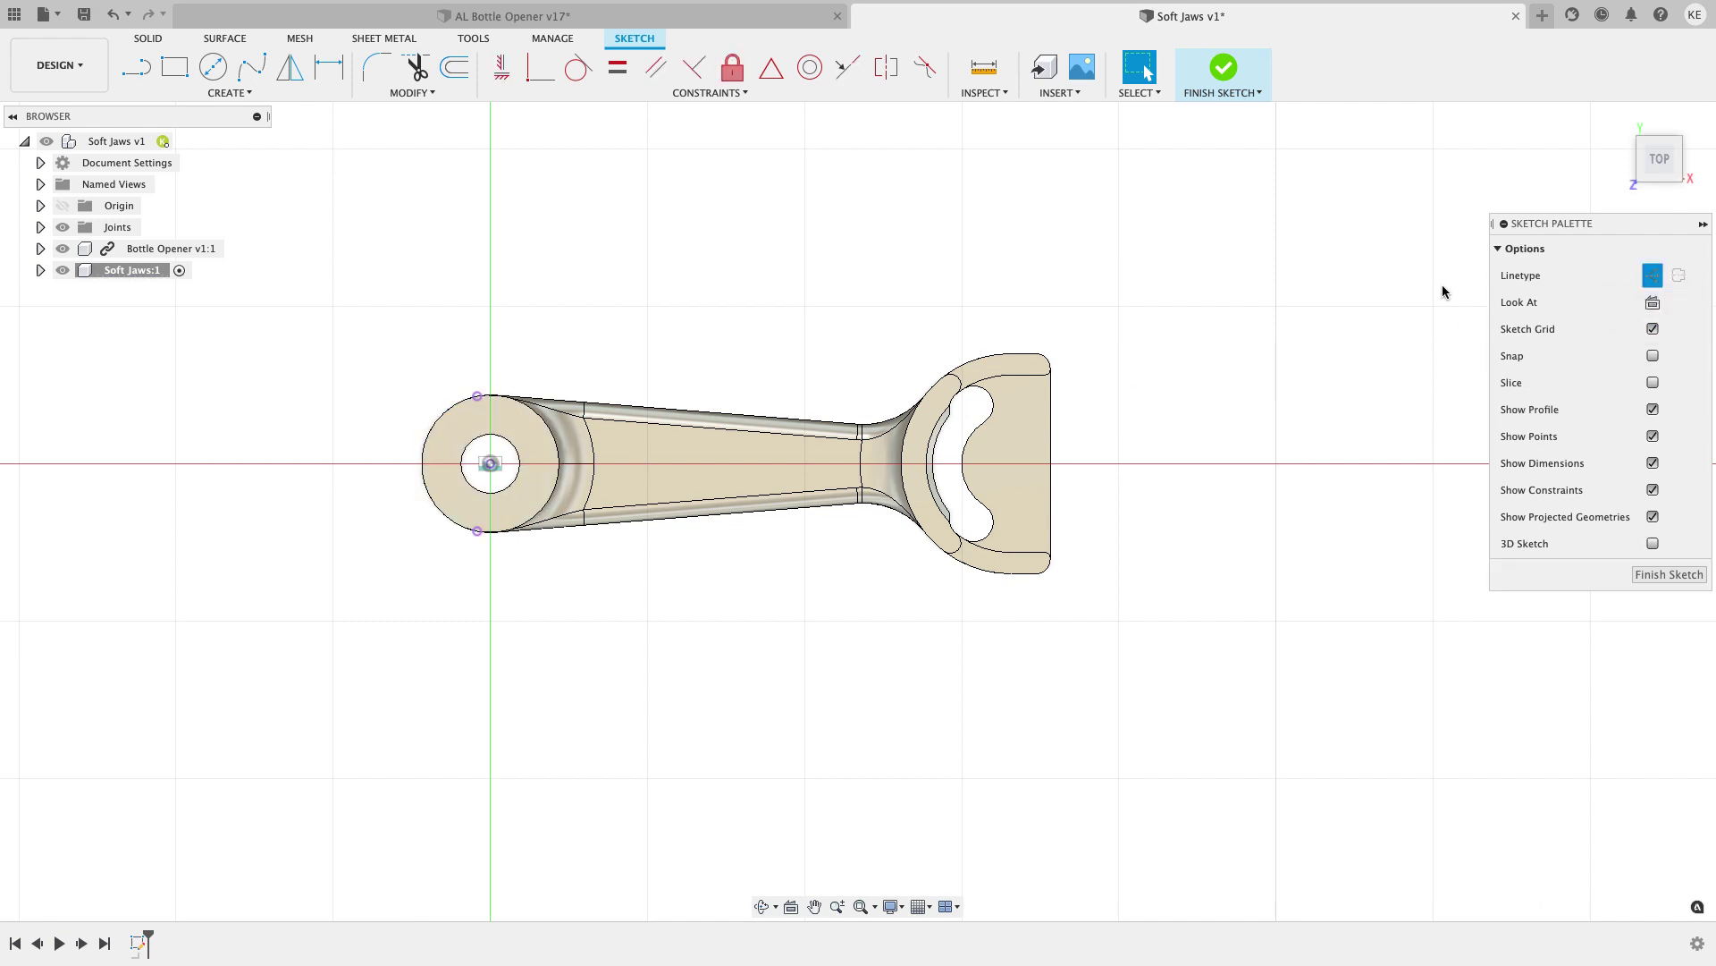
pyautogui.click(231, 92)
pyautogui.moveTo(213, 401)
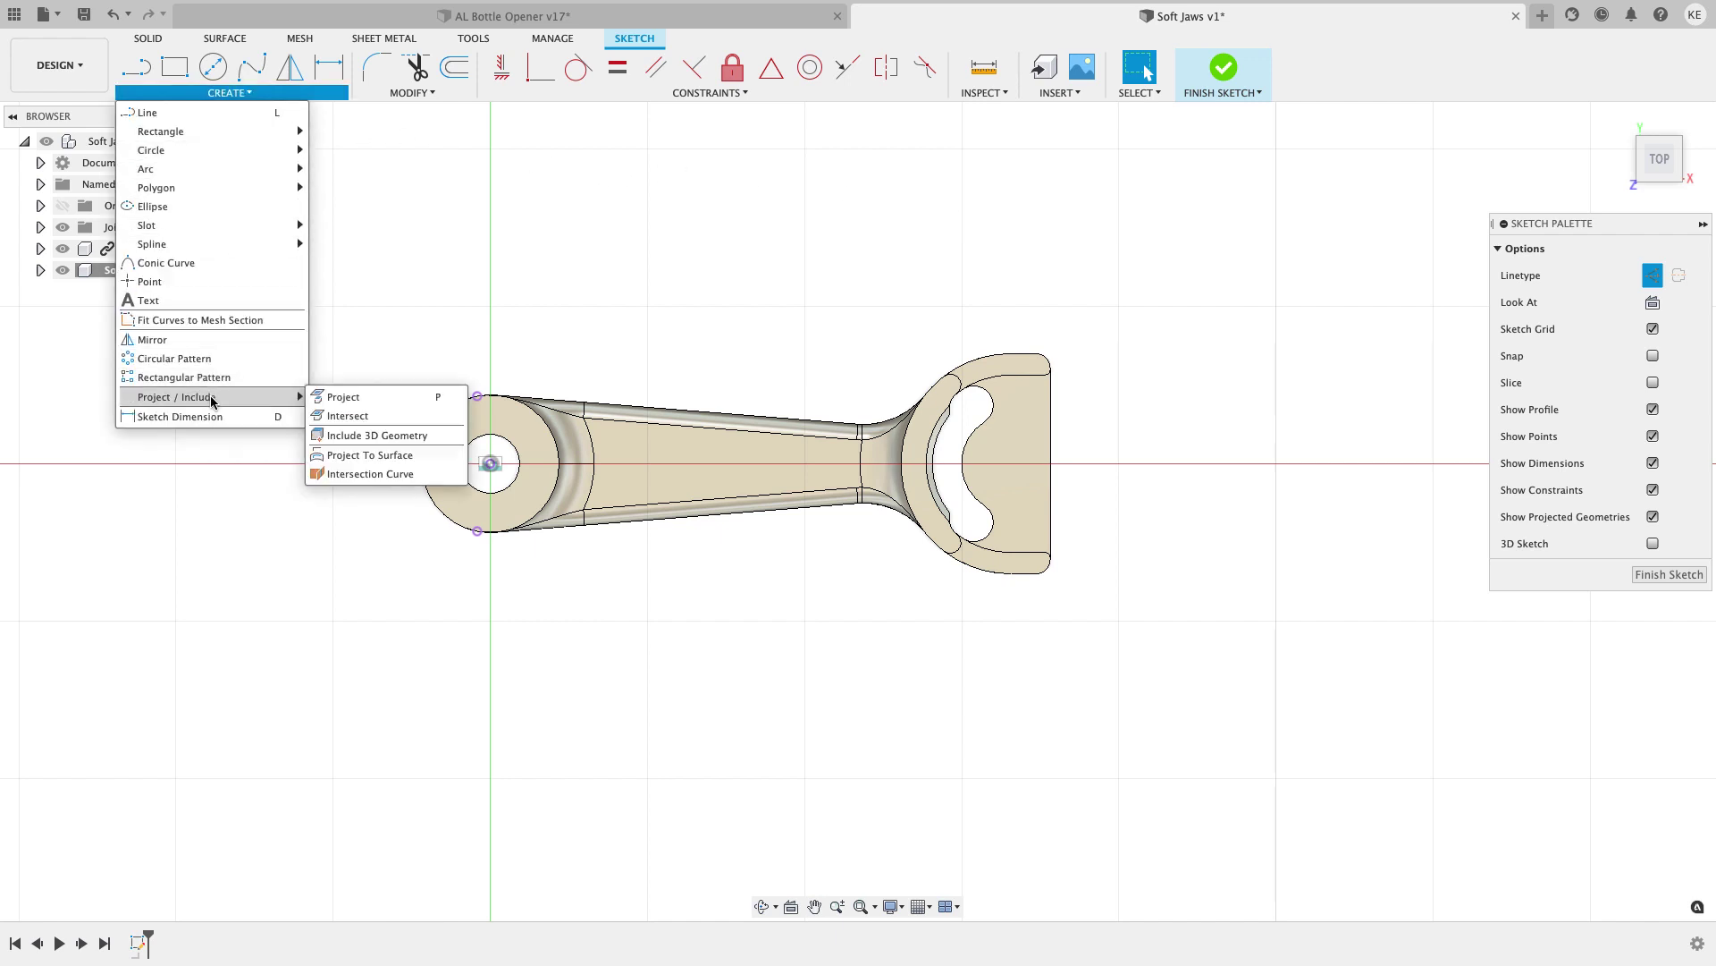
pyautogui.click(345, 397)
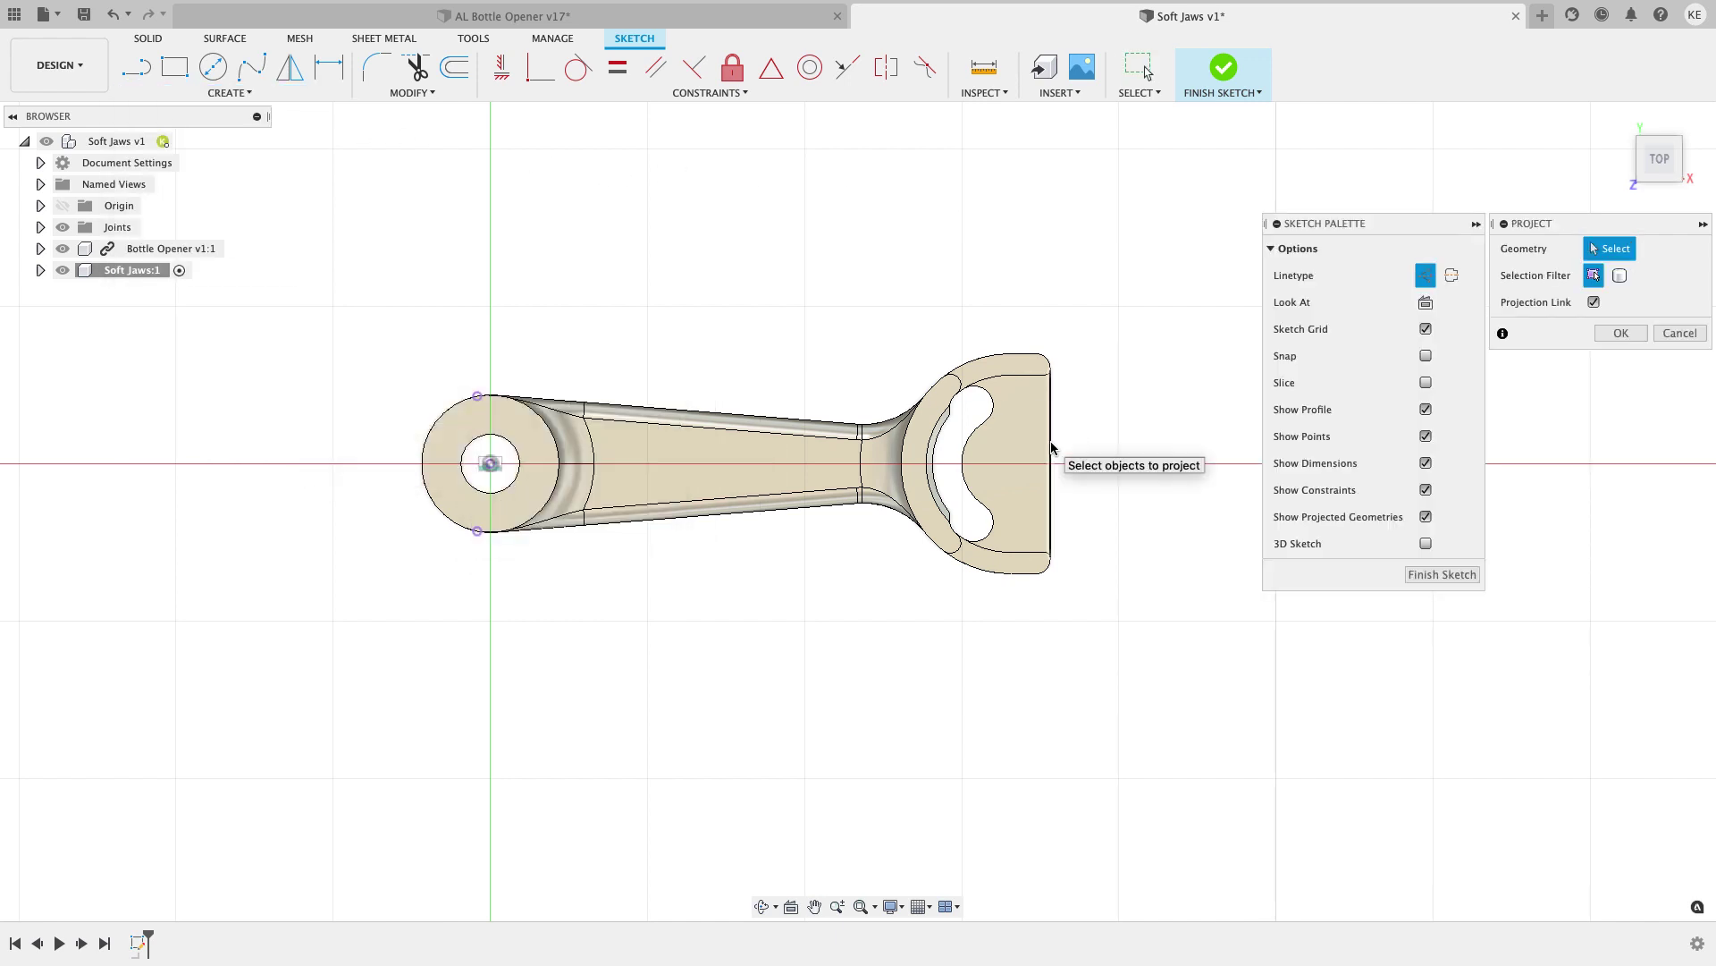
pyautogui.click(1052, 446)
pyautogui.click(1618, 333)
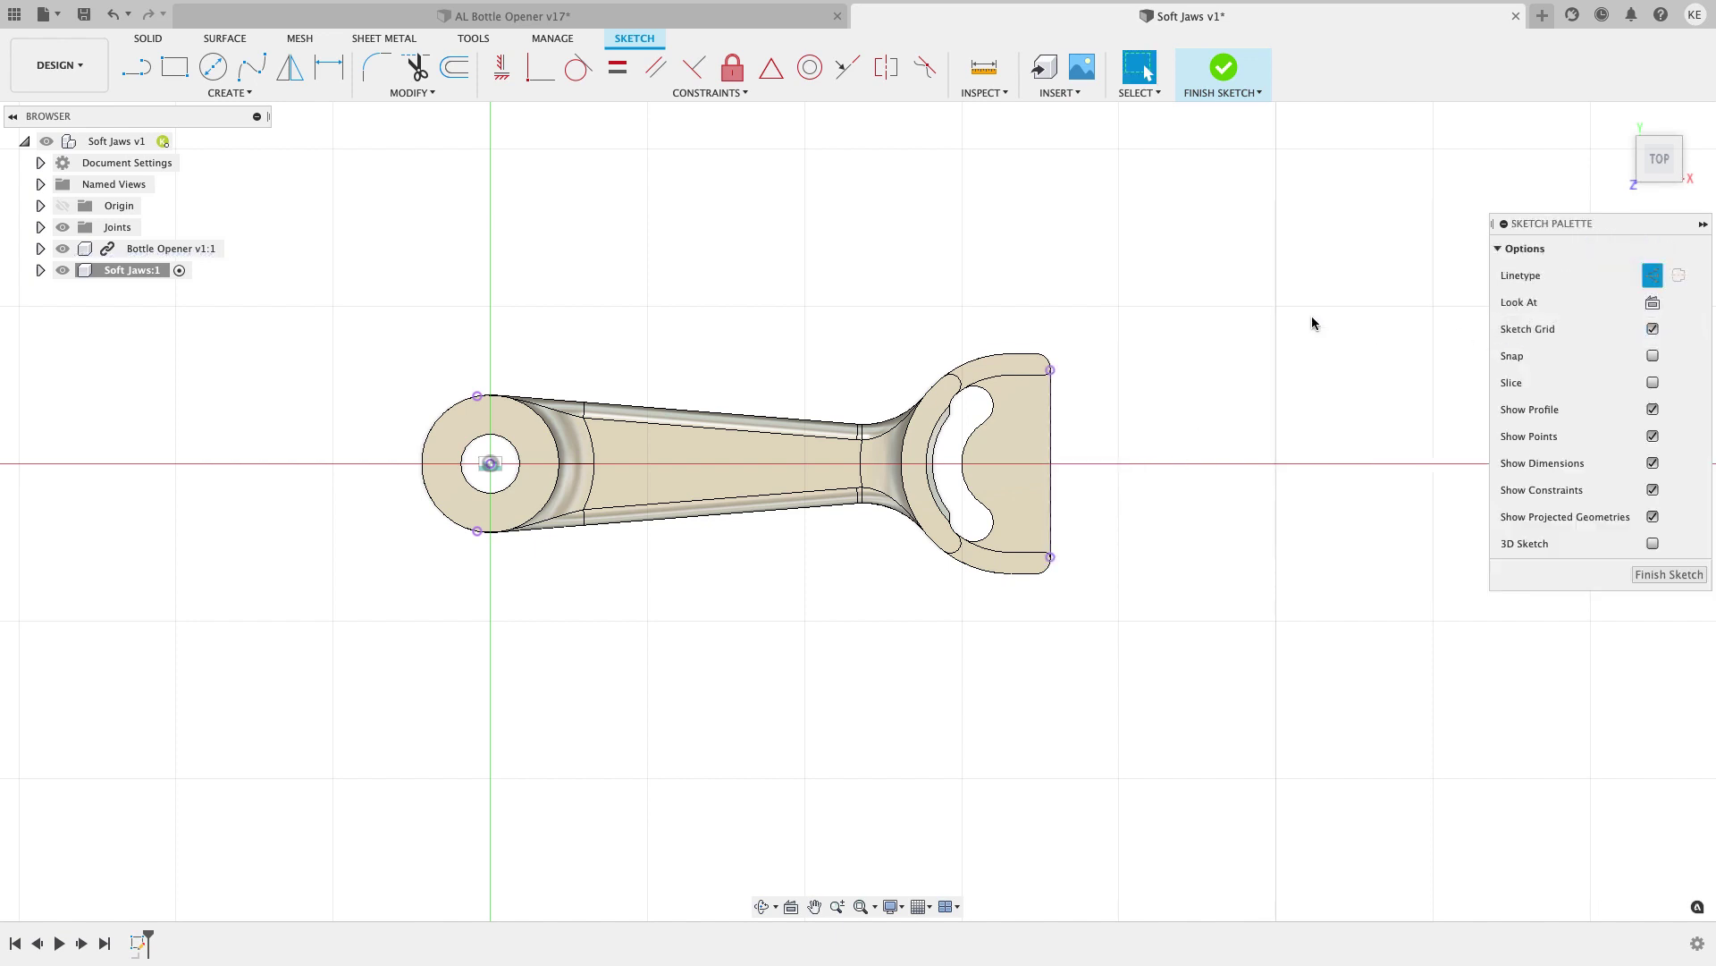
pyautogui.moveTo(1225, 318); pyautogui.dragTo(1226, 357, button='middle')
# Return to normal linetype and draw a two-point rectangle above the opener.
pyautogui.click(135, 66)
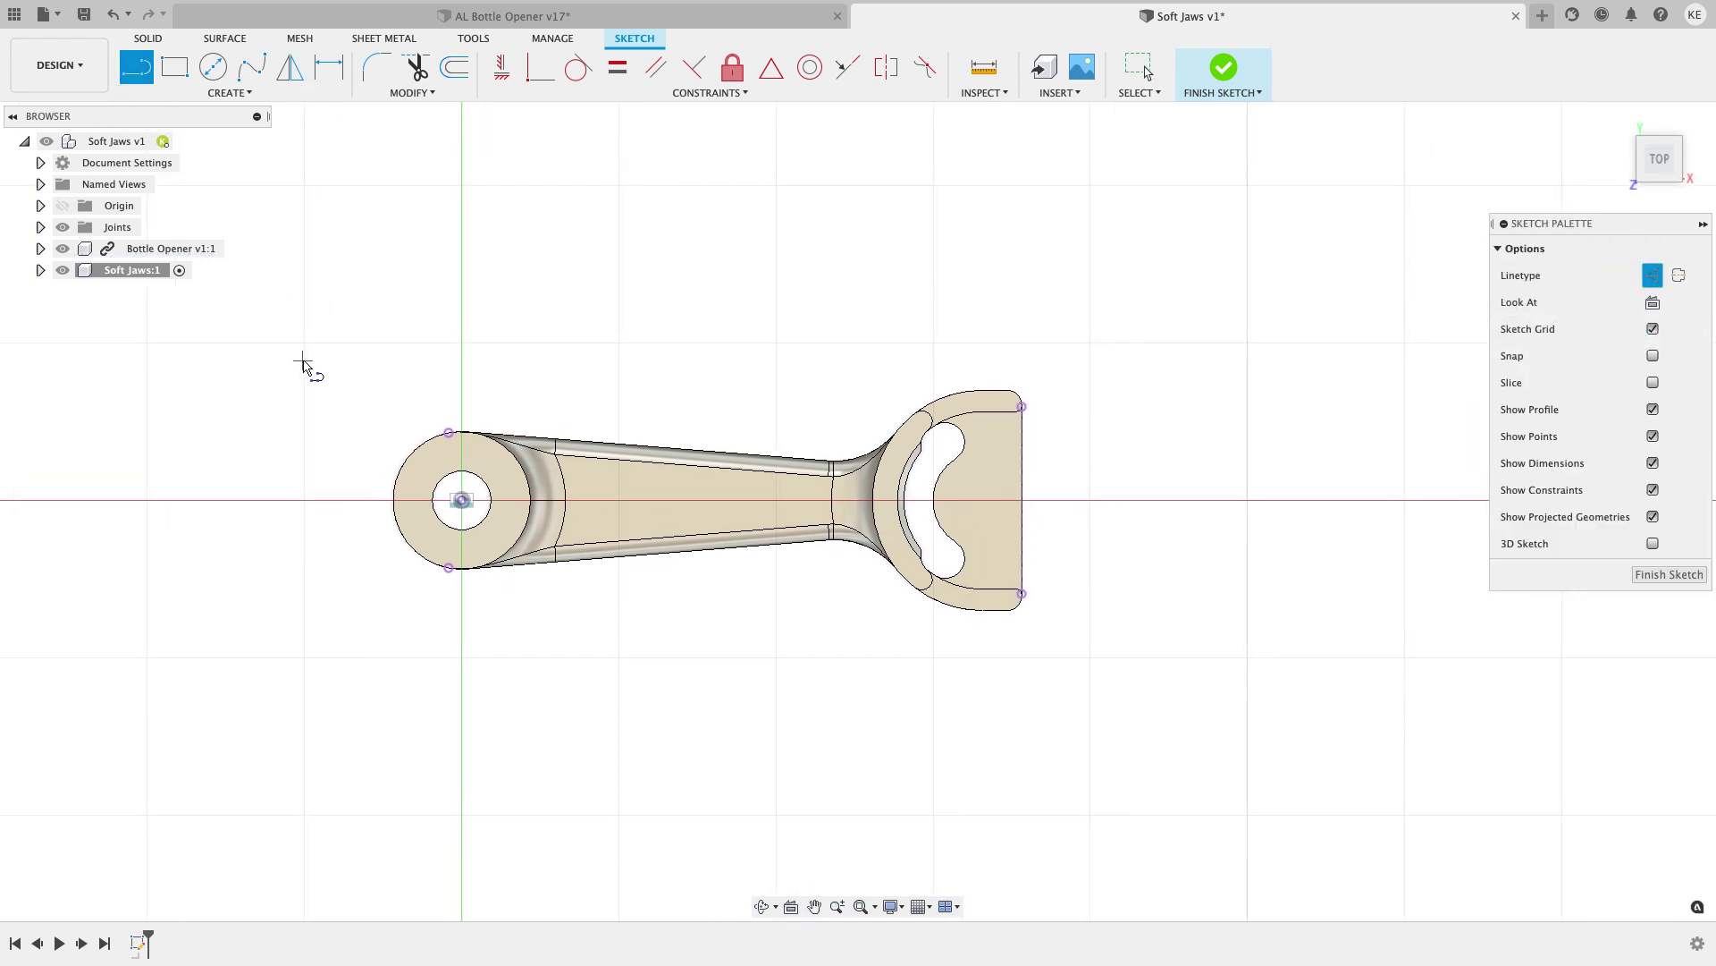
pyautogui.click(393, 499)
pyautogui.press('Escape')
pyautogui.scroll(-2, 1161, 487)
pyautogui.press('Escape')
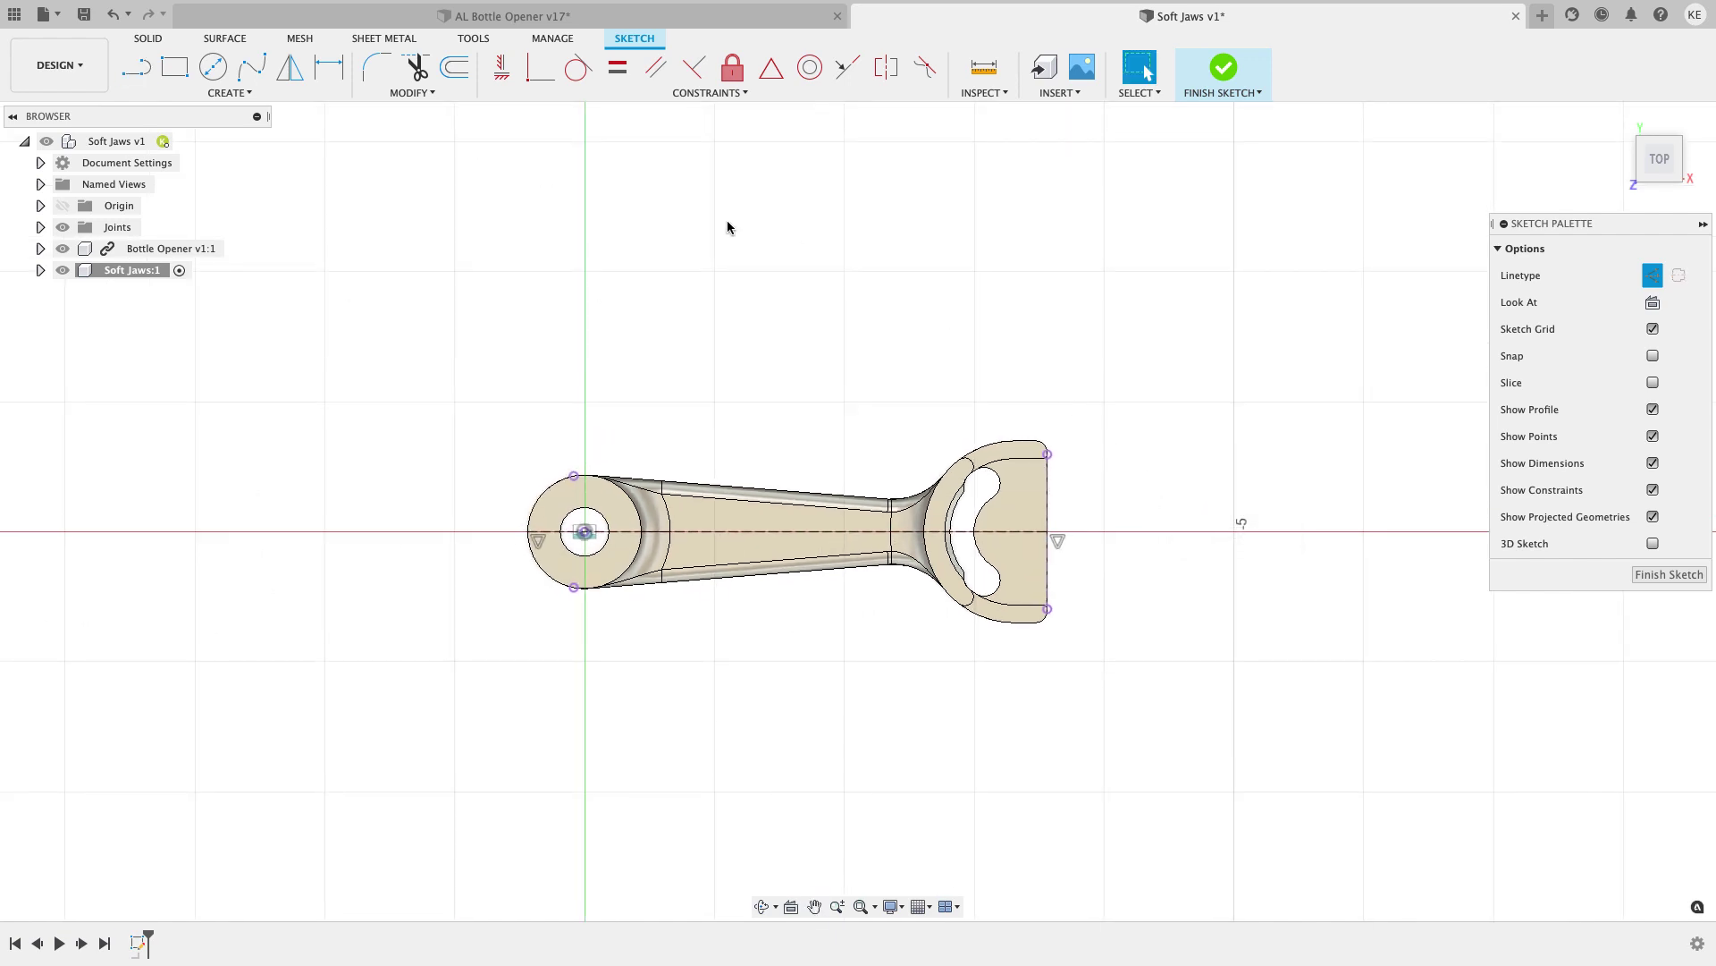
pyautogui.moveTo(620, 199); pyautogui.dragTo(604, 211, button='middle')
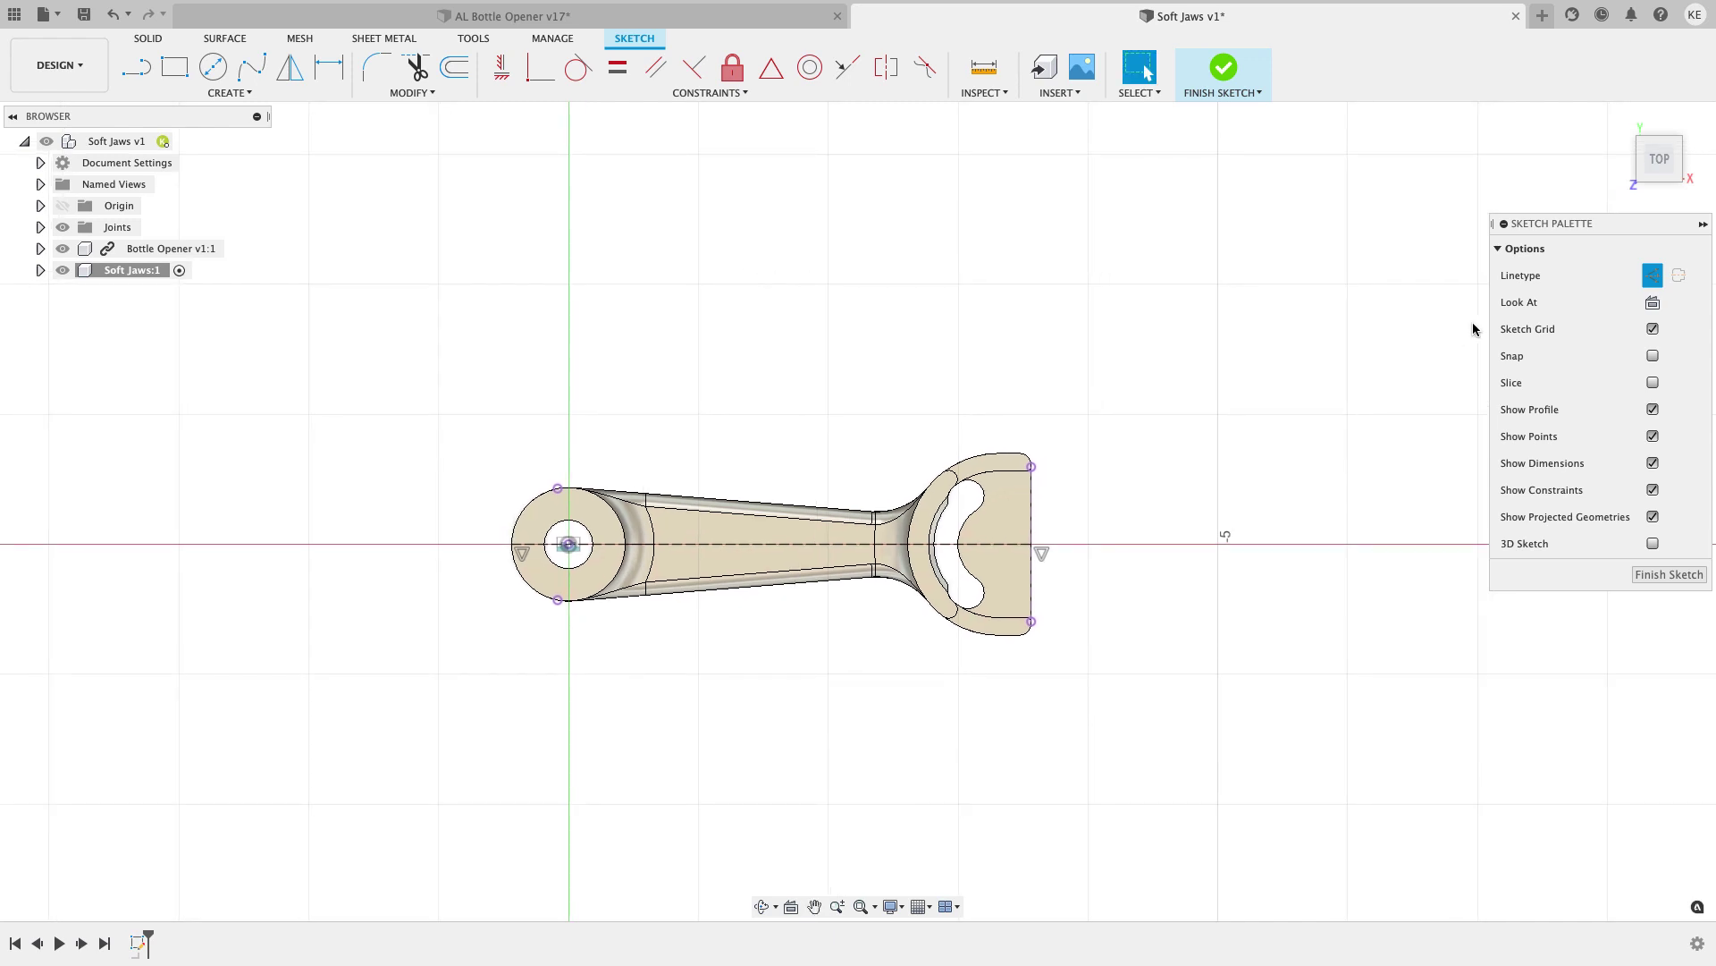
pyautogui.click(1653, 276)
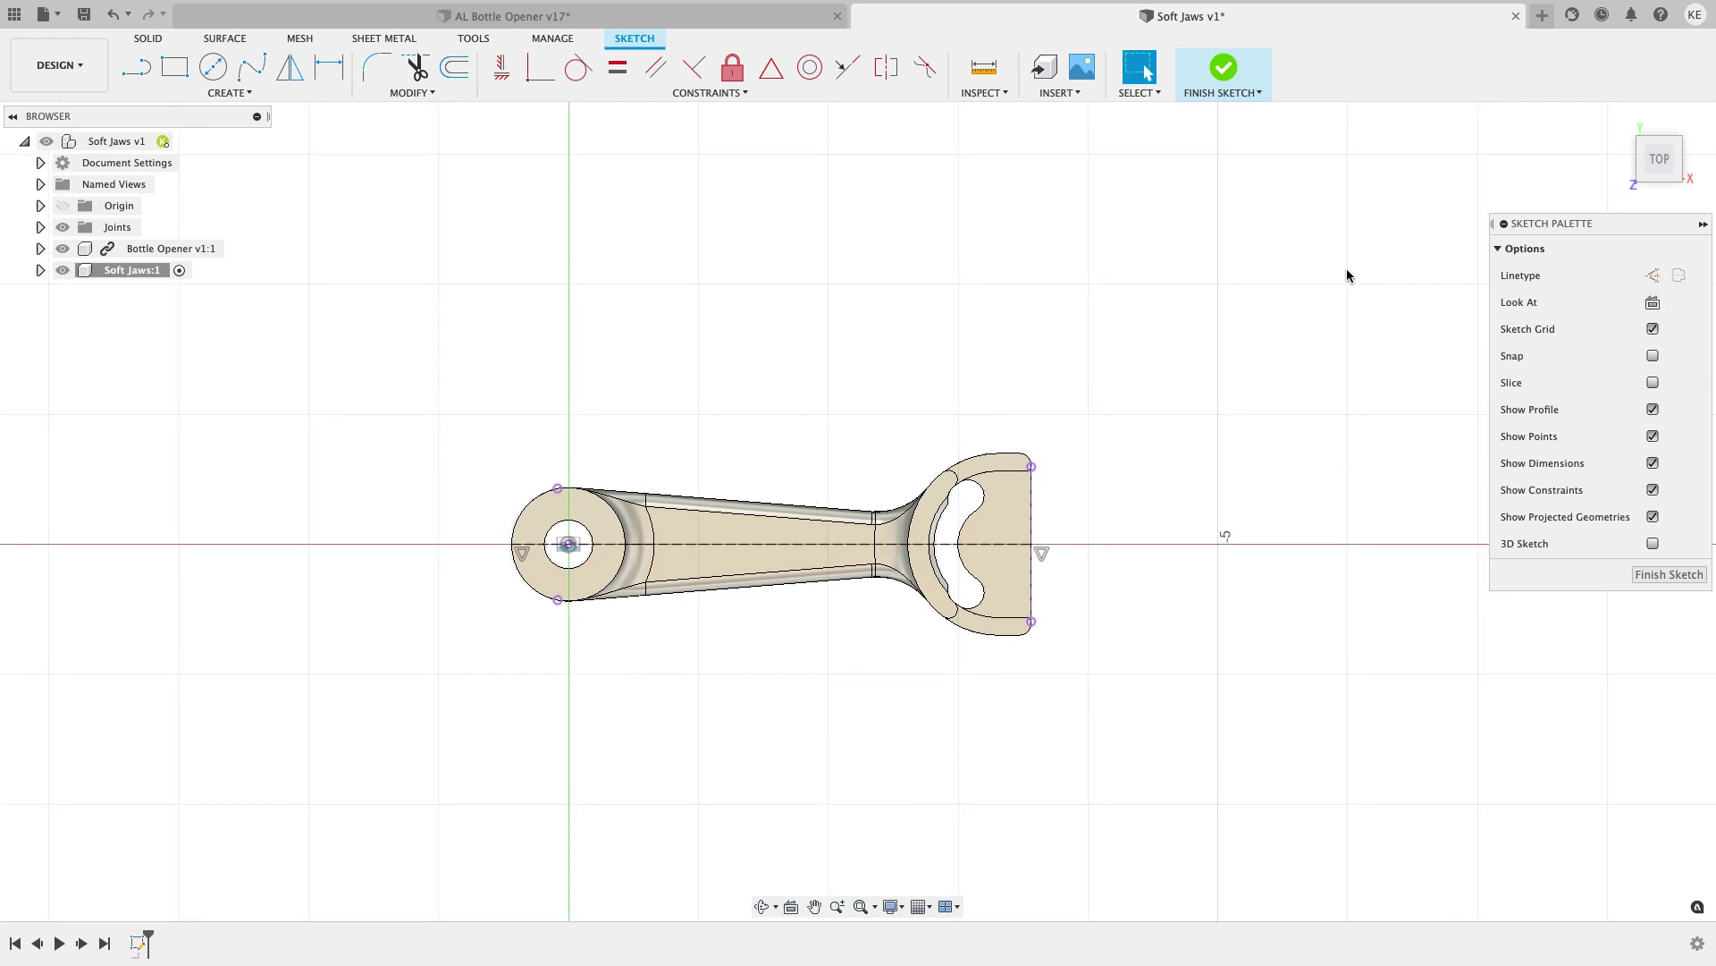
pyautogui.click(174, 66)
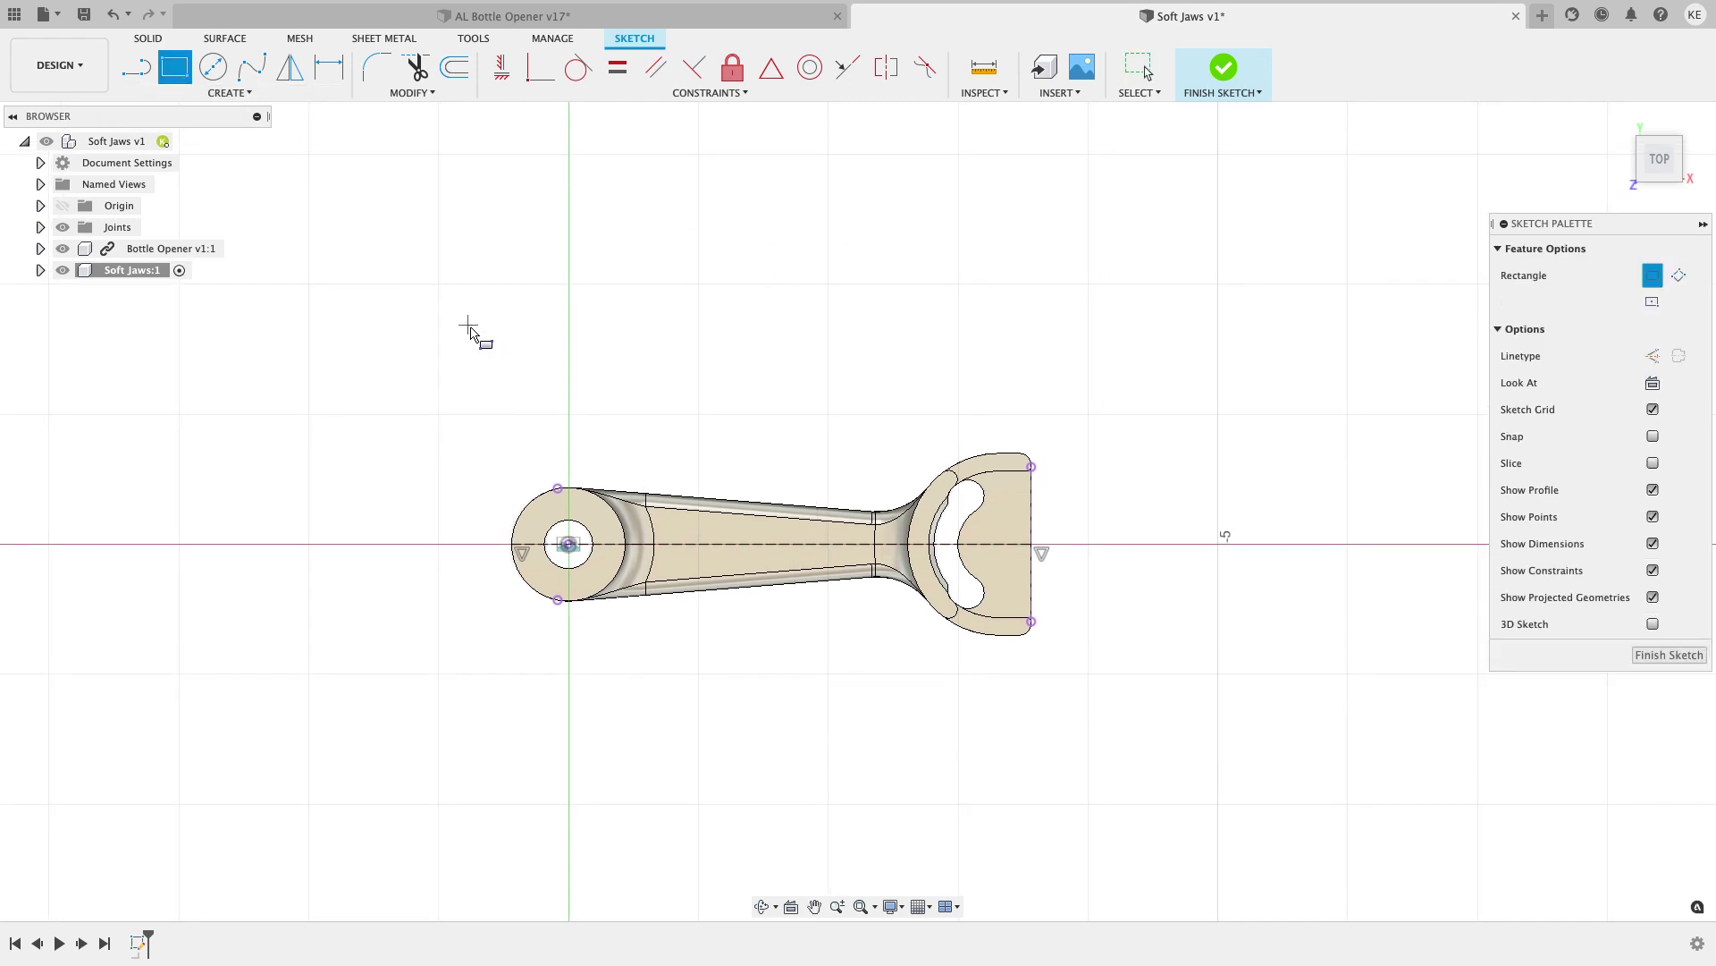
pyautogui.click(492, 355)
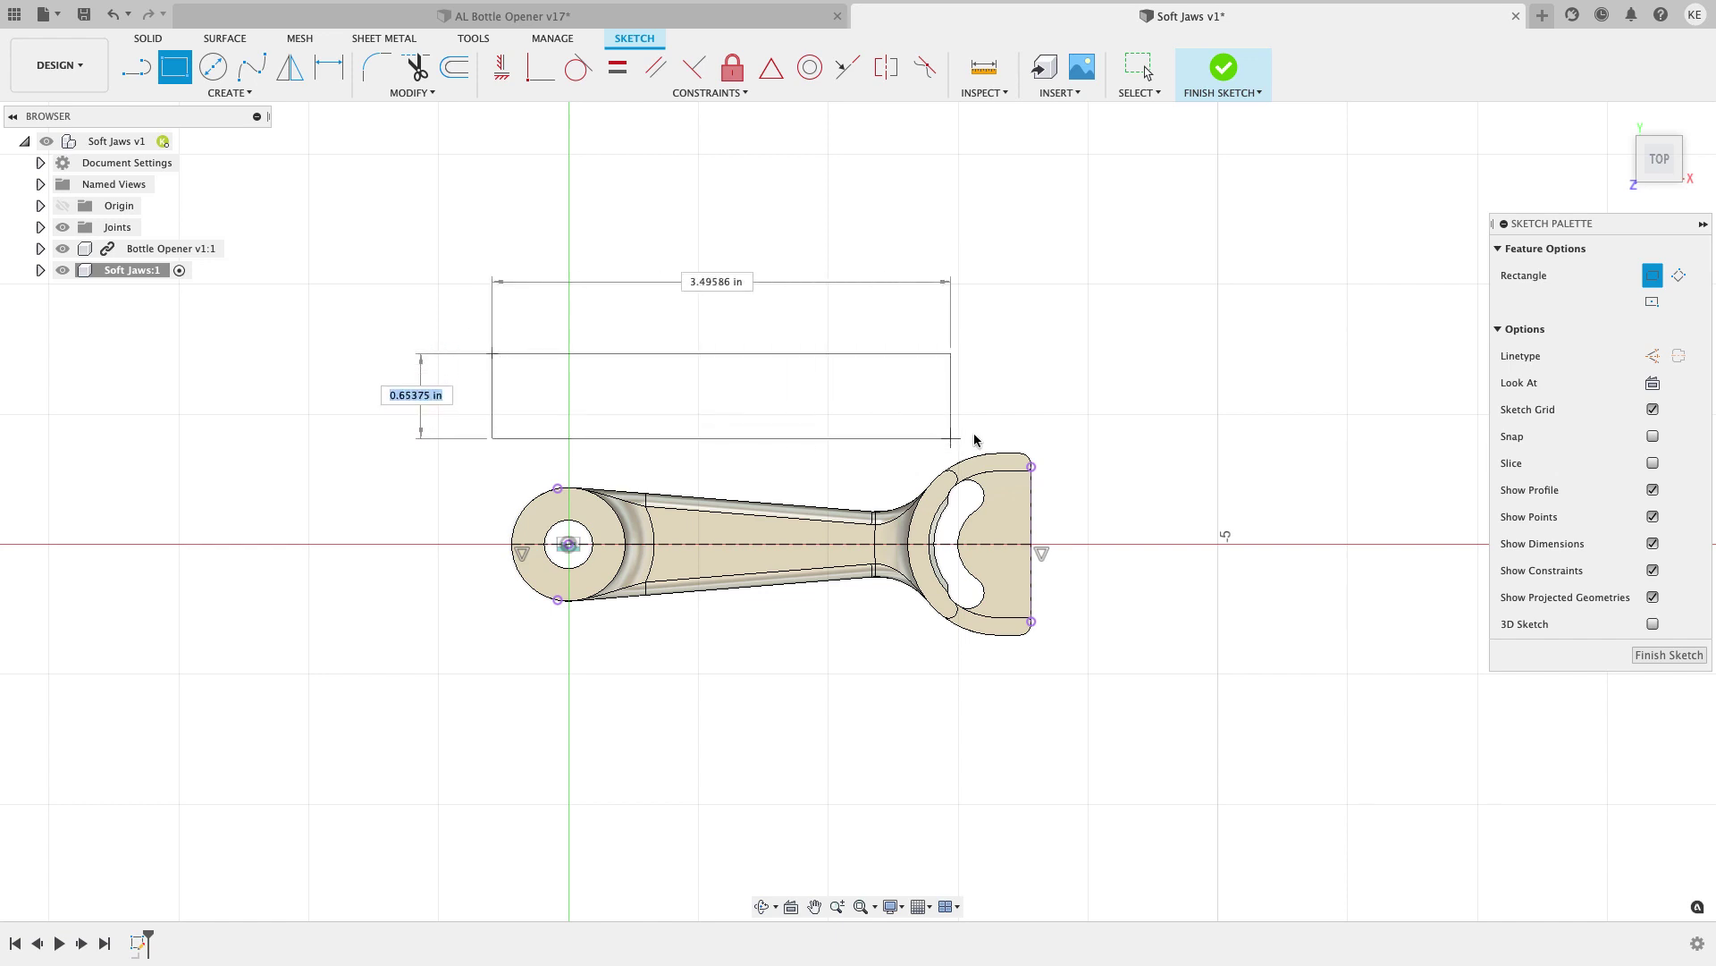
pyautogui.click(1074, 429)
# Draw a lower rectangle below the opener, with left and top edges equal to the upper's.
pyautogui.click(492, 602)
pyautogui.click(1074, 753)
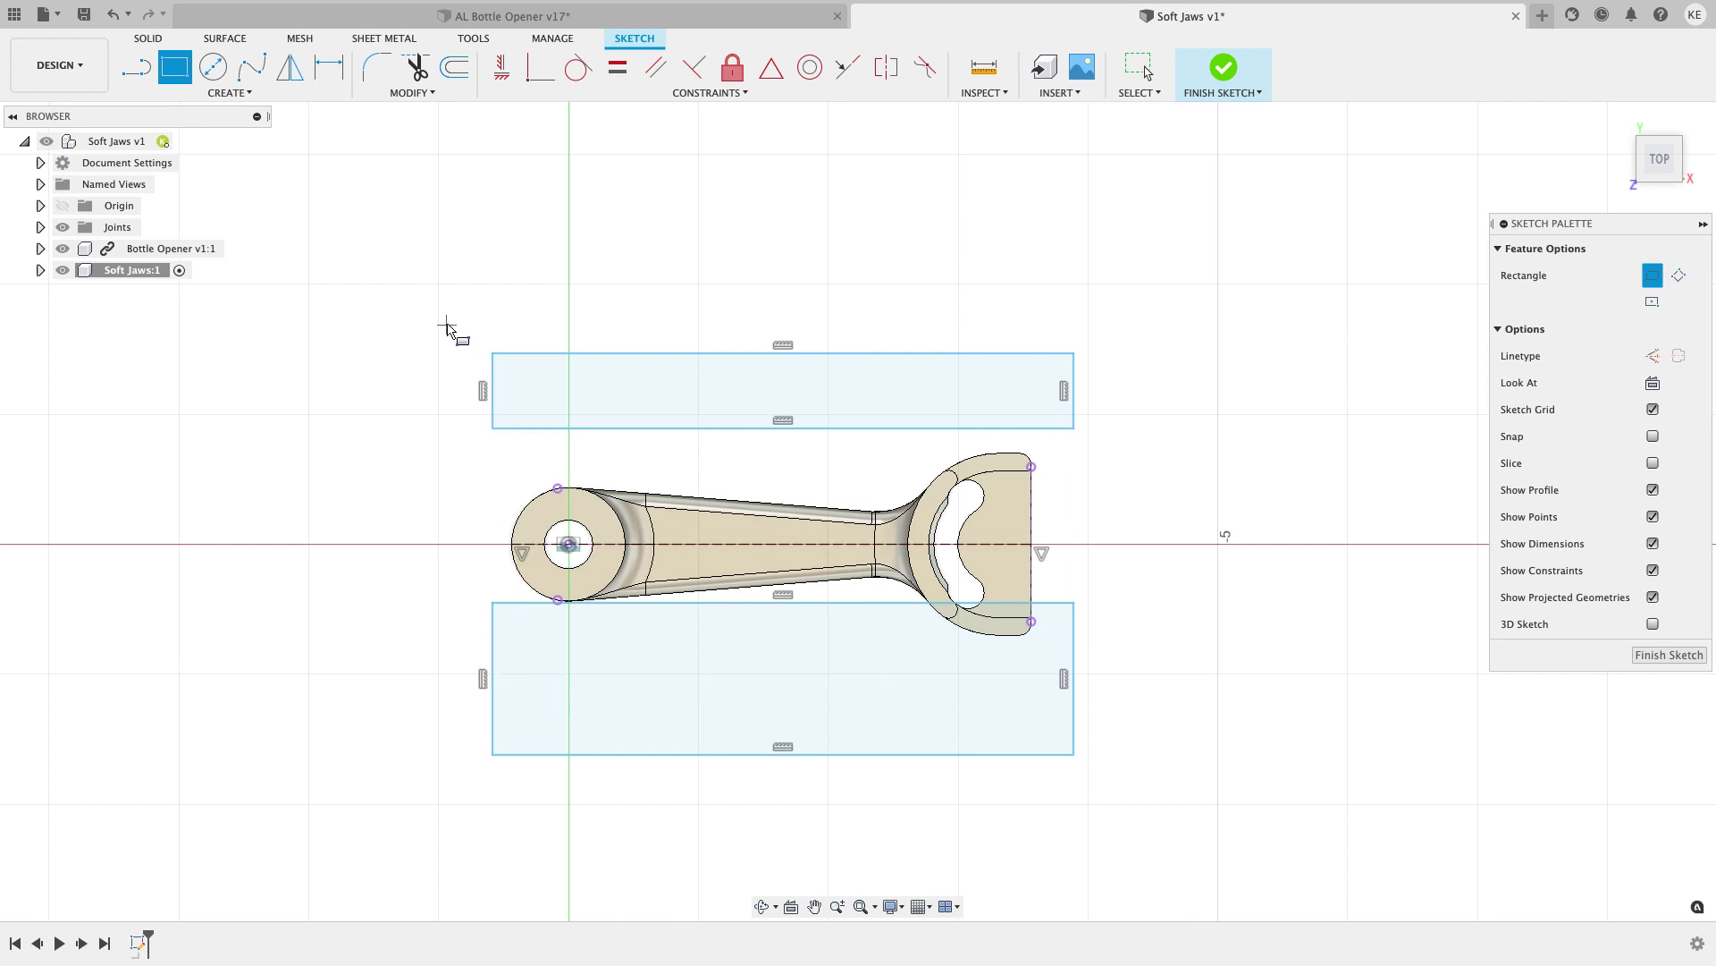
pyautogui.press('Escape')
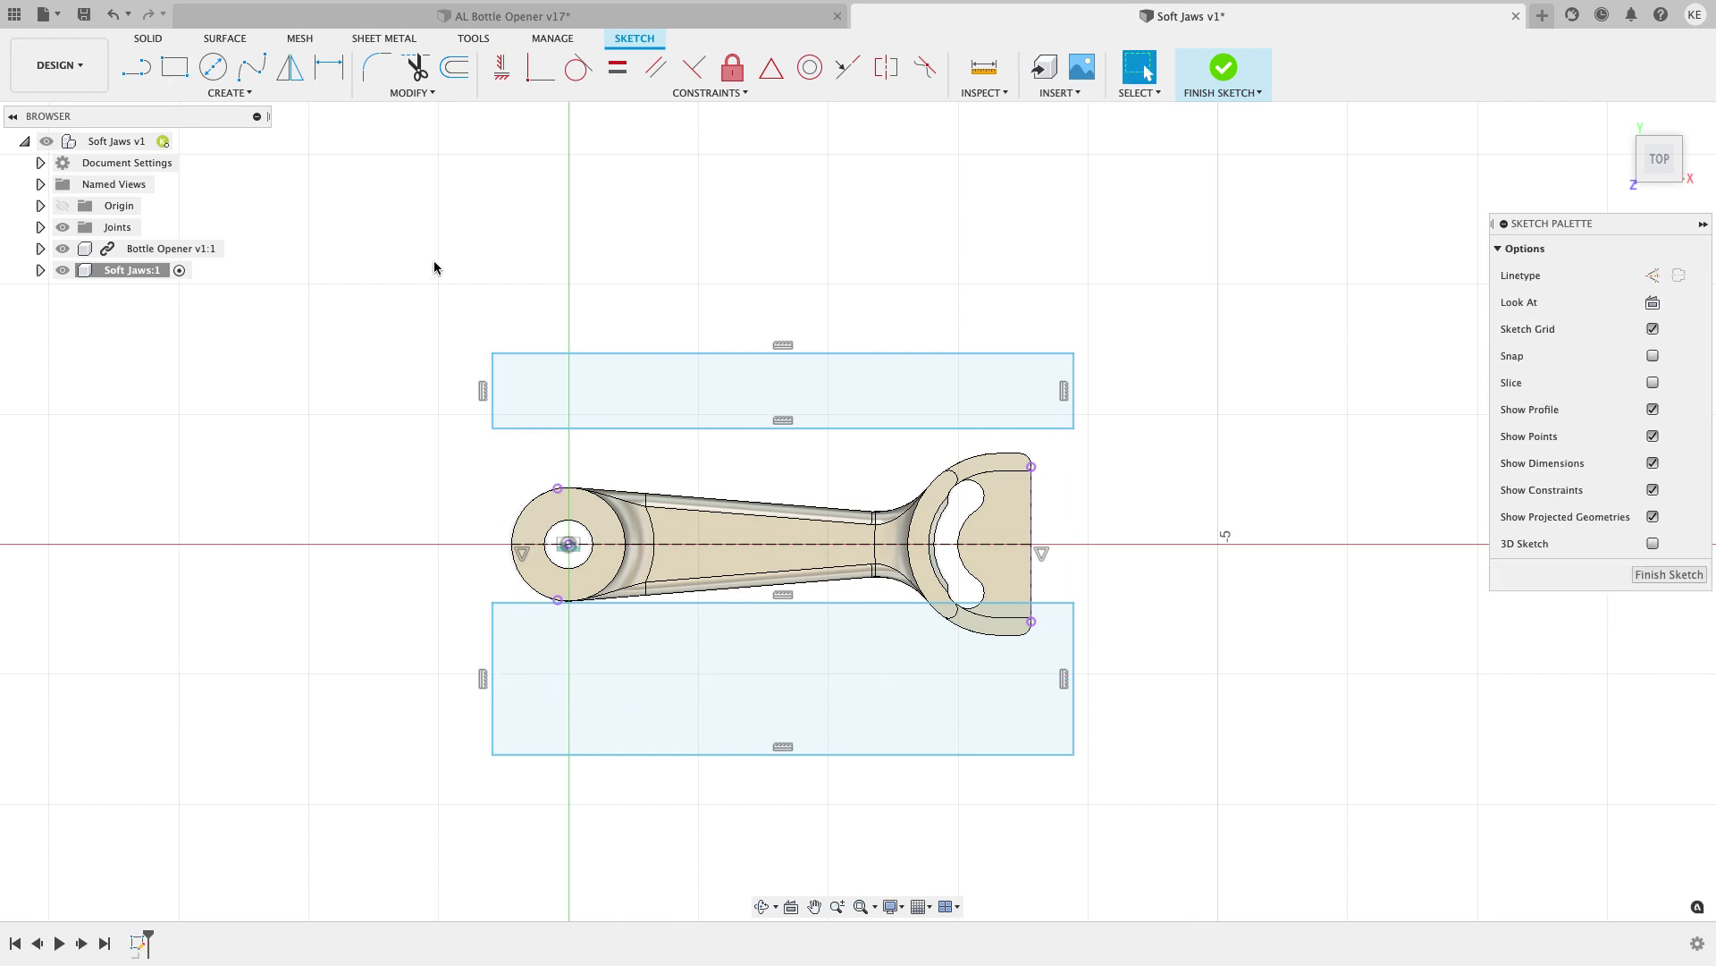
pyautogui.click(617, 71)
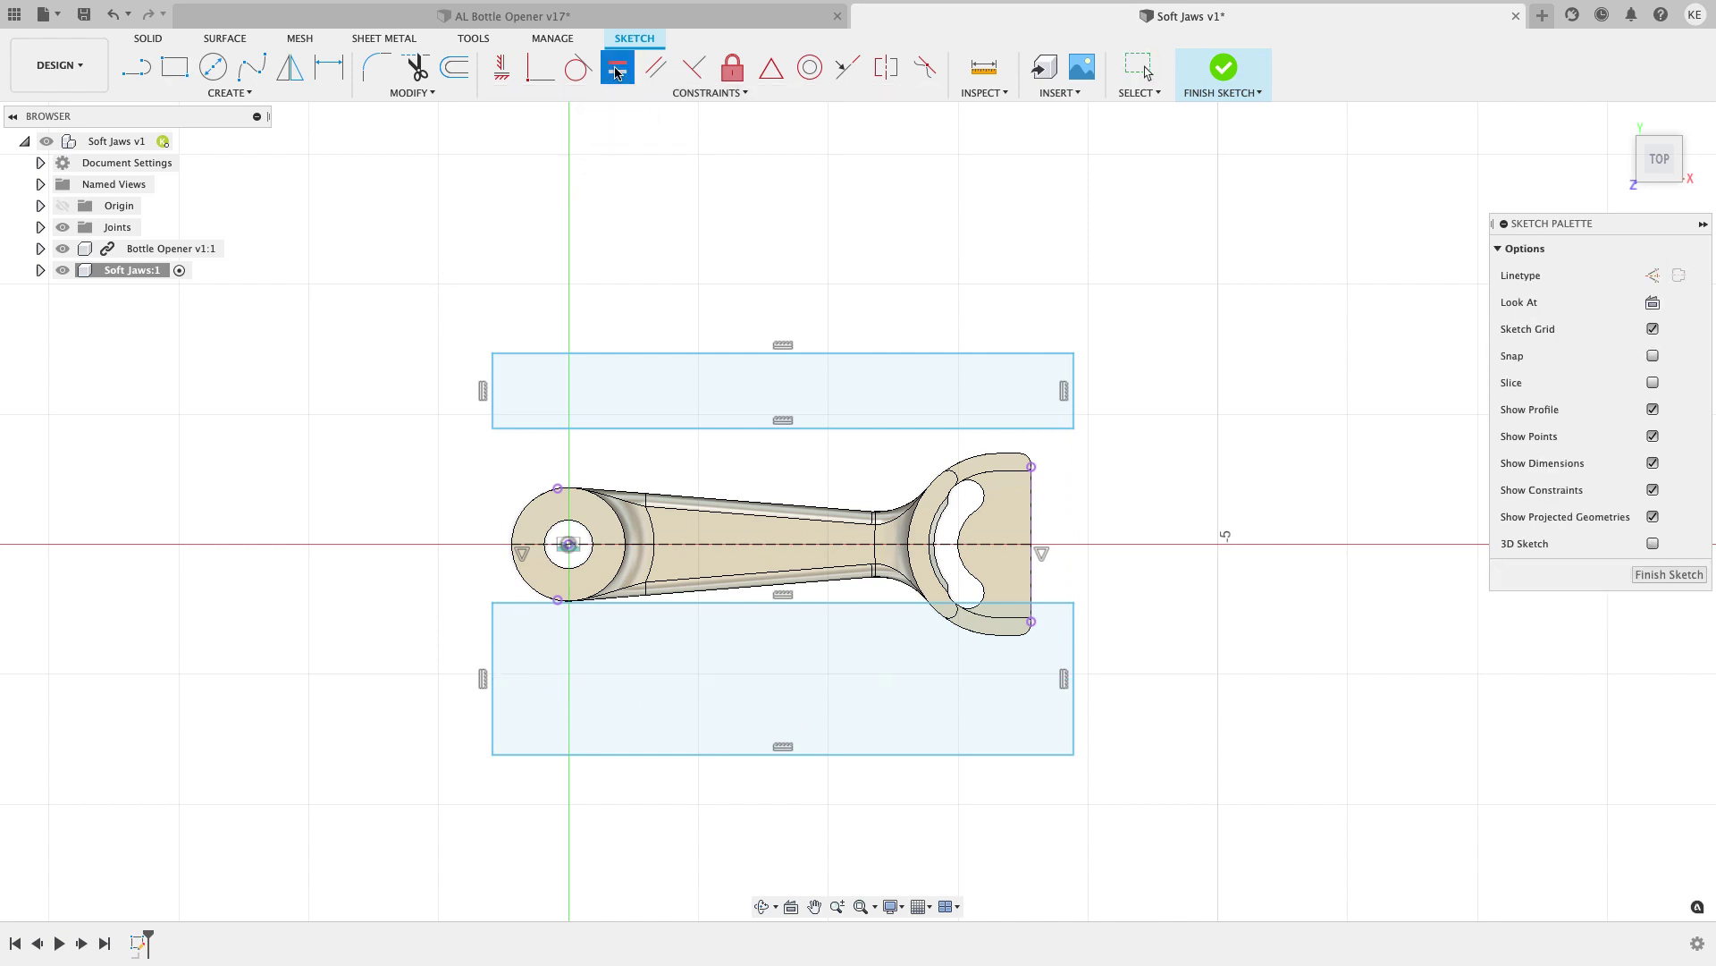
pyautogui.click(497, 388)
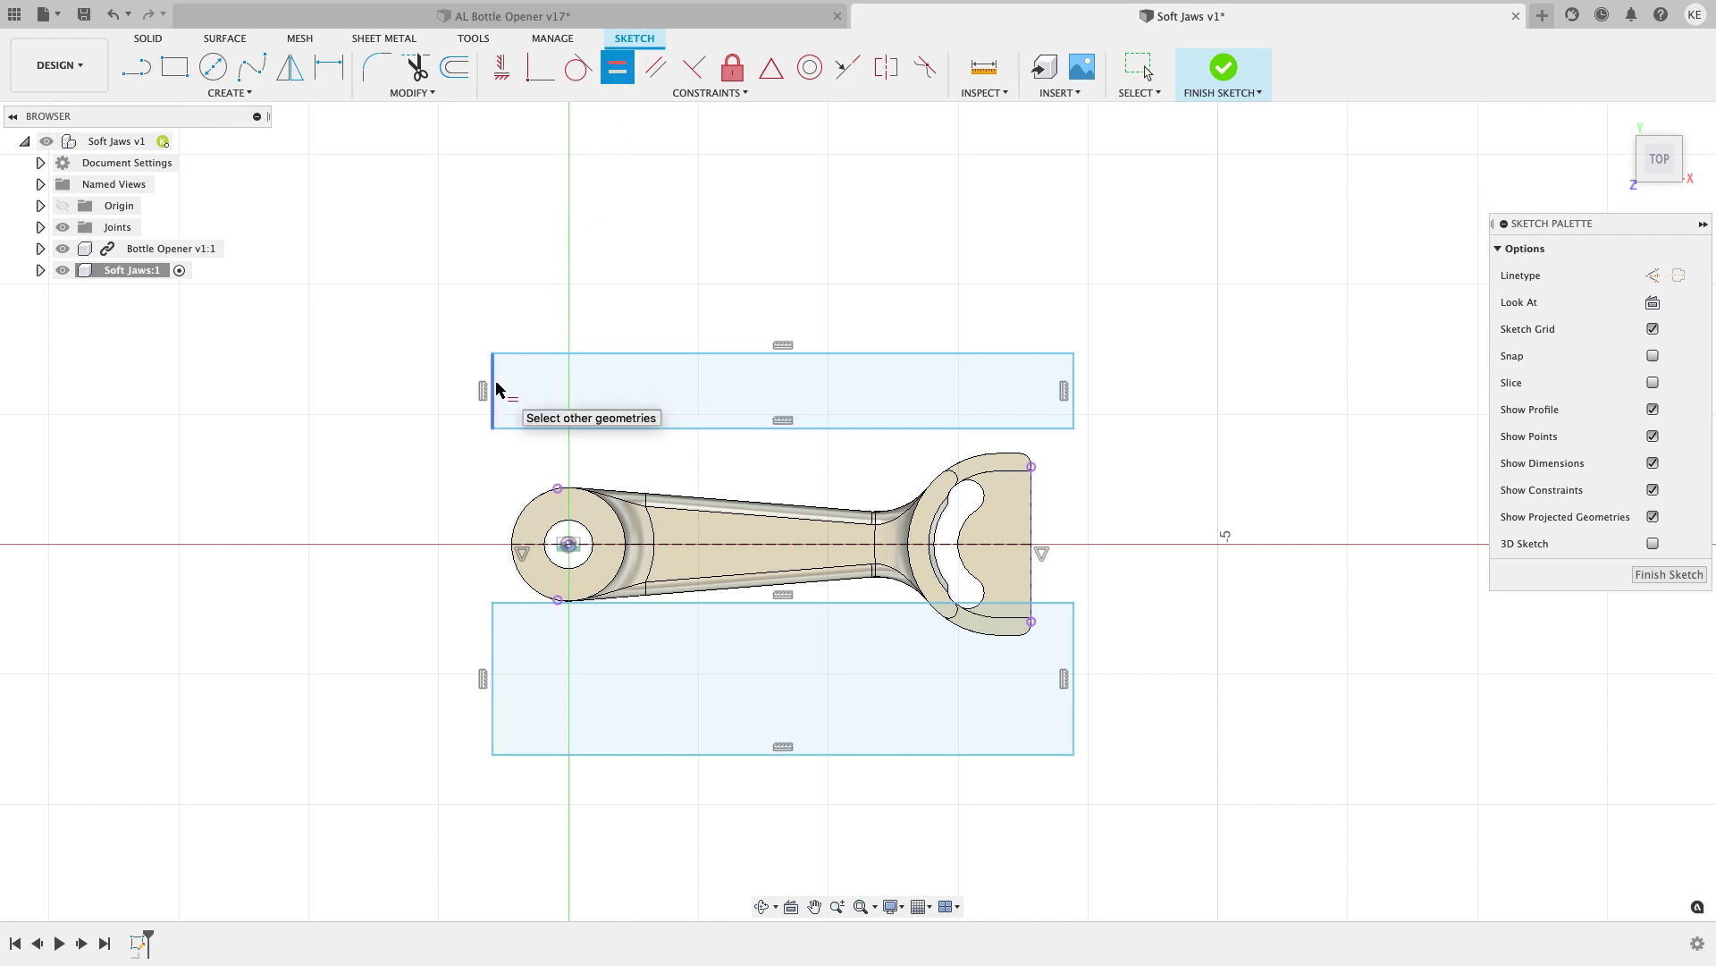
pyautogui.click(495, 636)
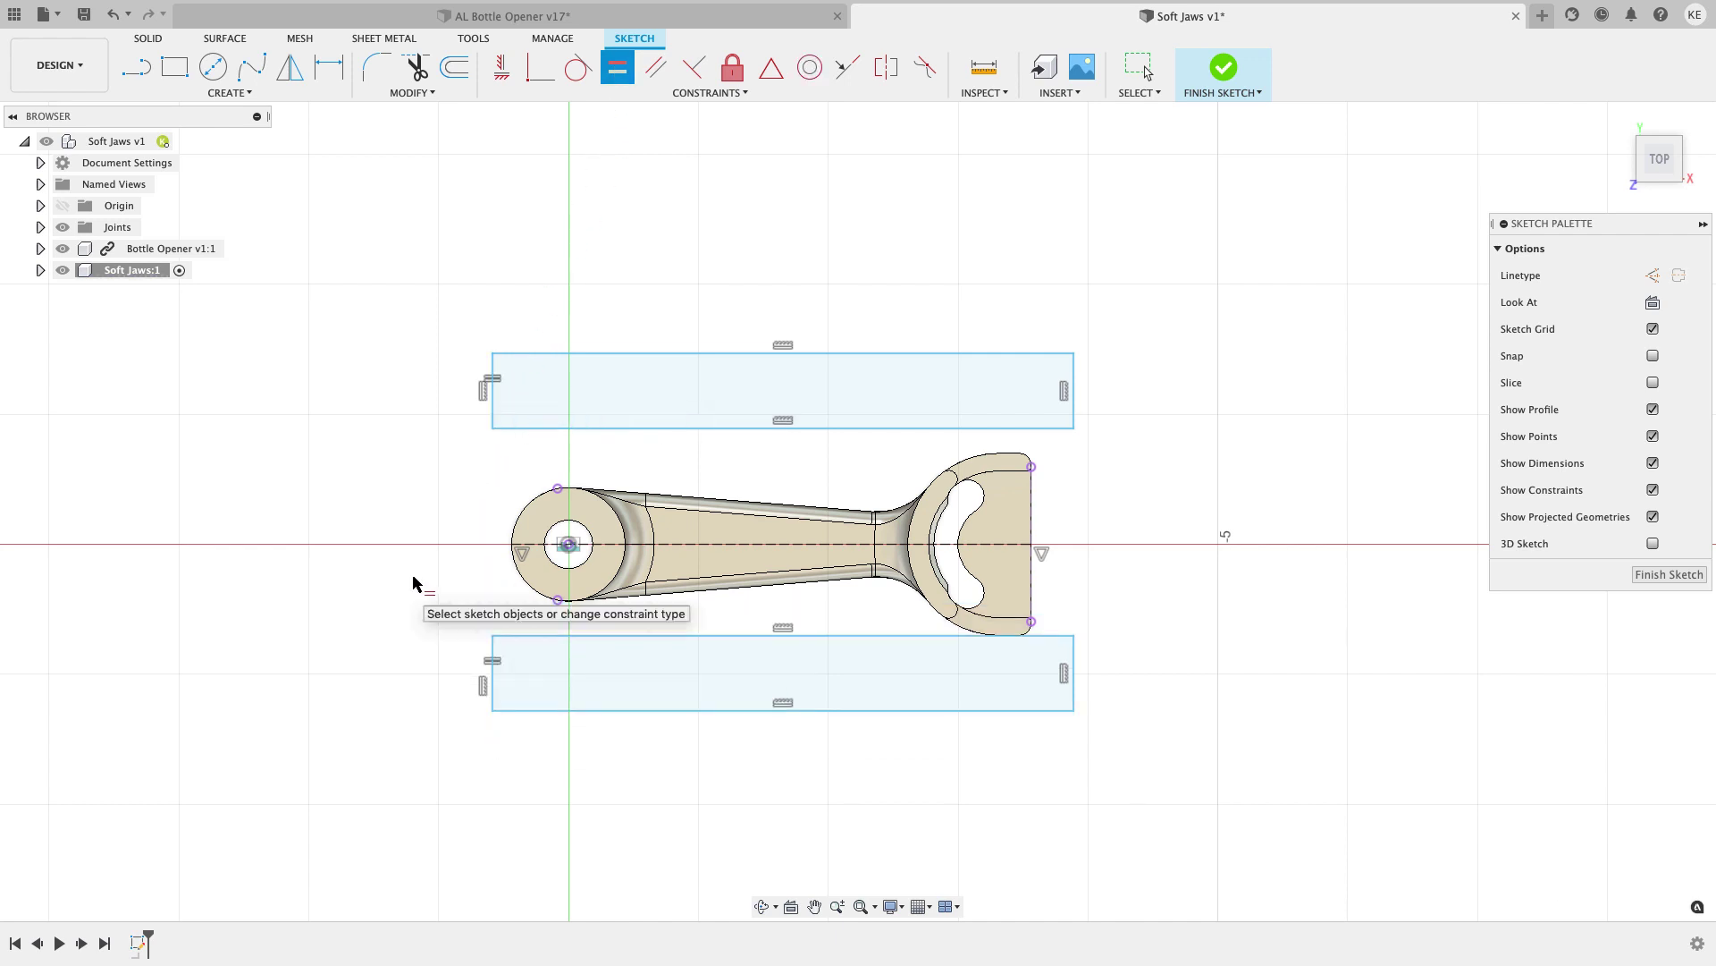
pyautogui.click(583, 355)
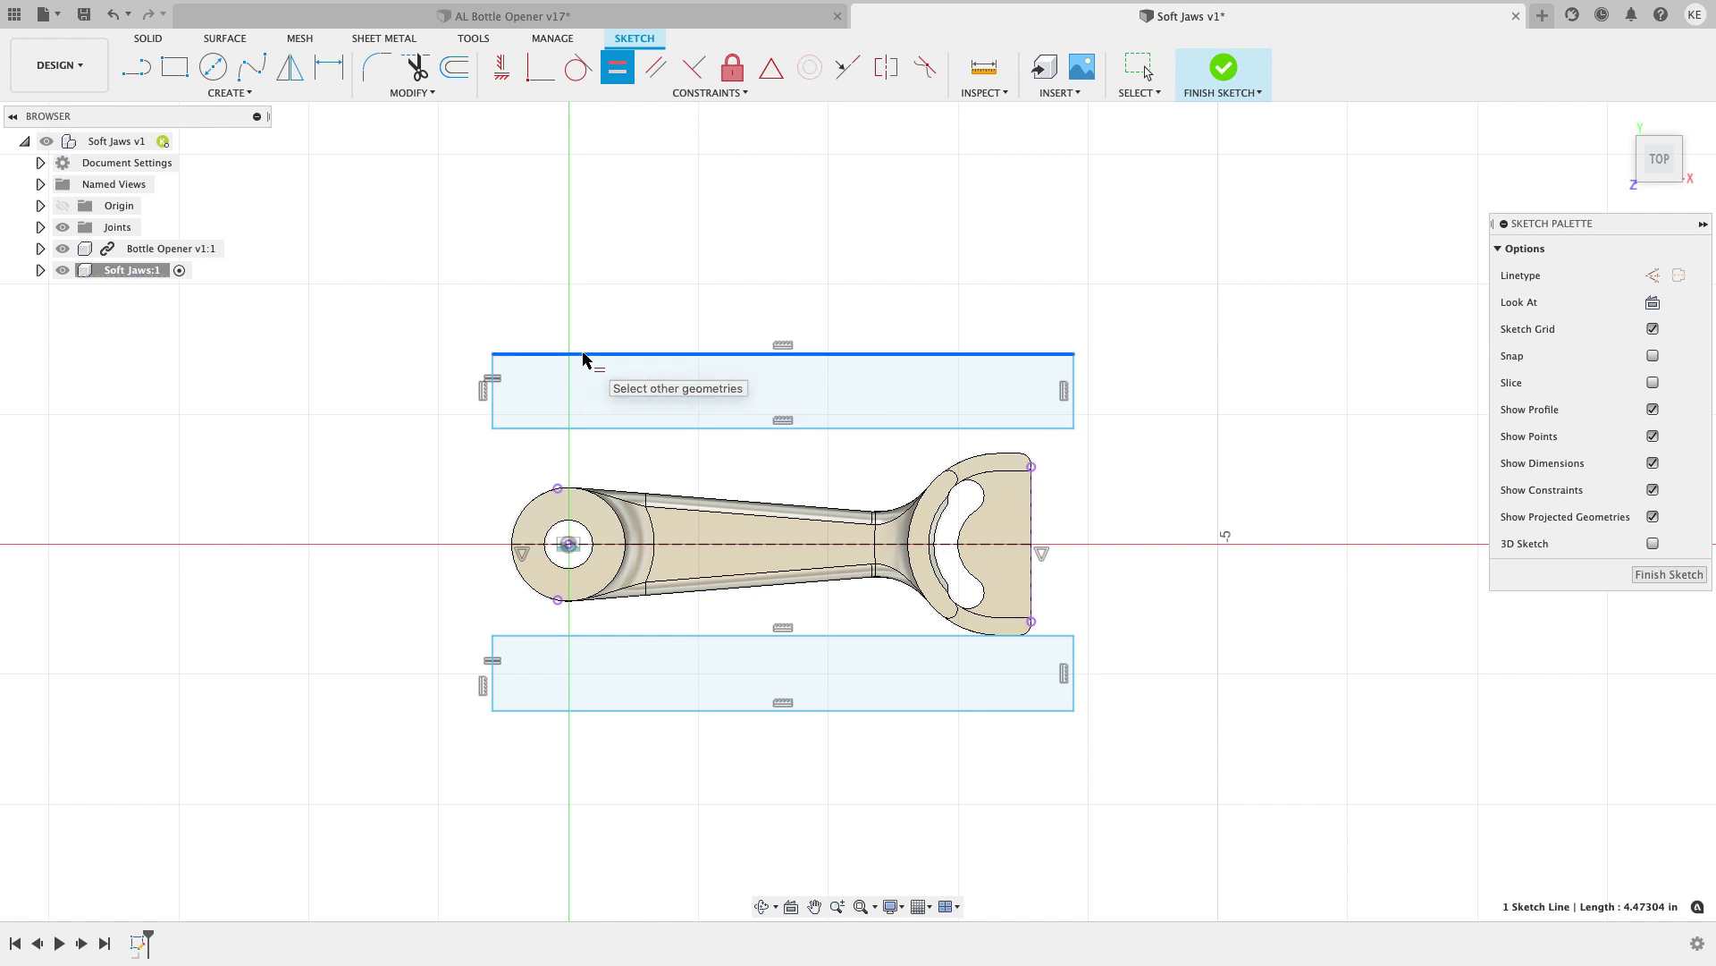
pyautogui.click(618, 636)
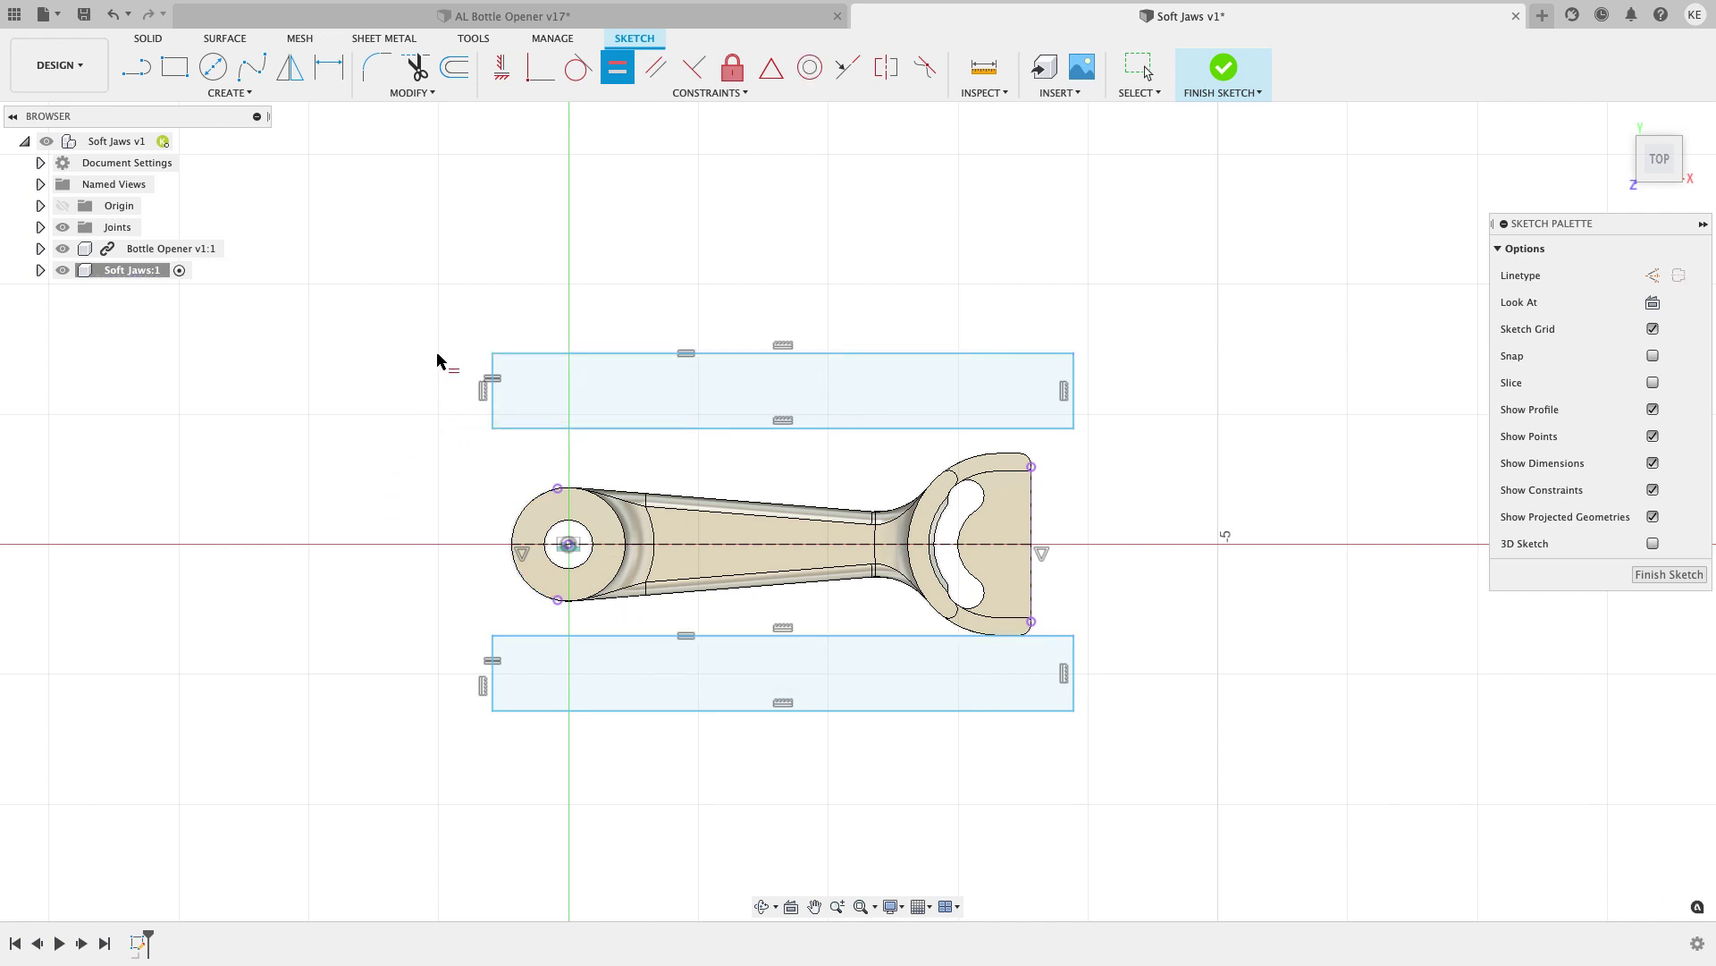
pyautogui.press('Escape')
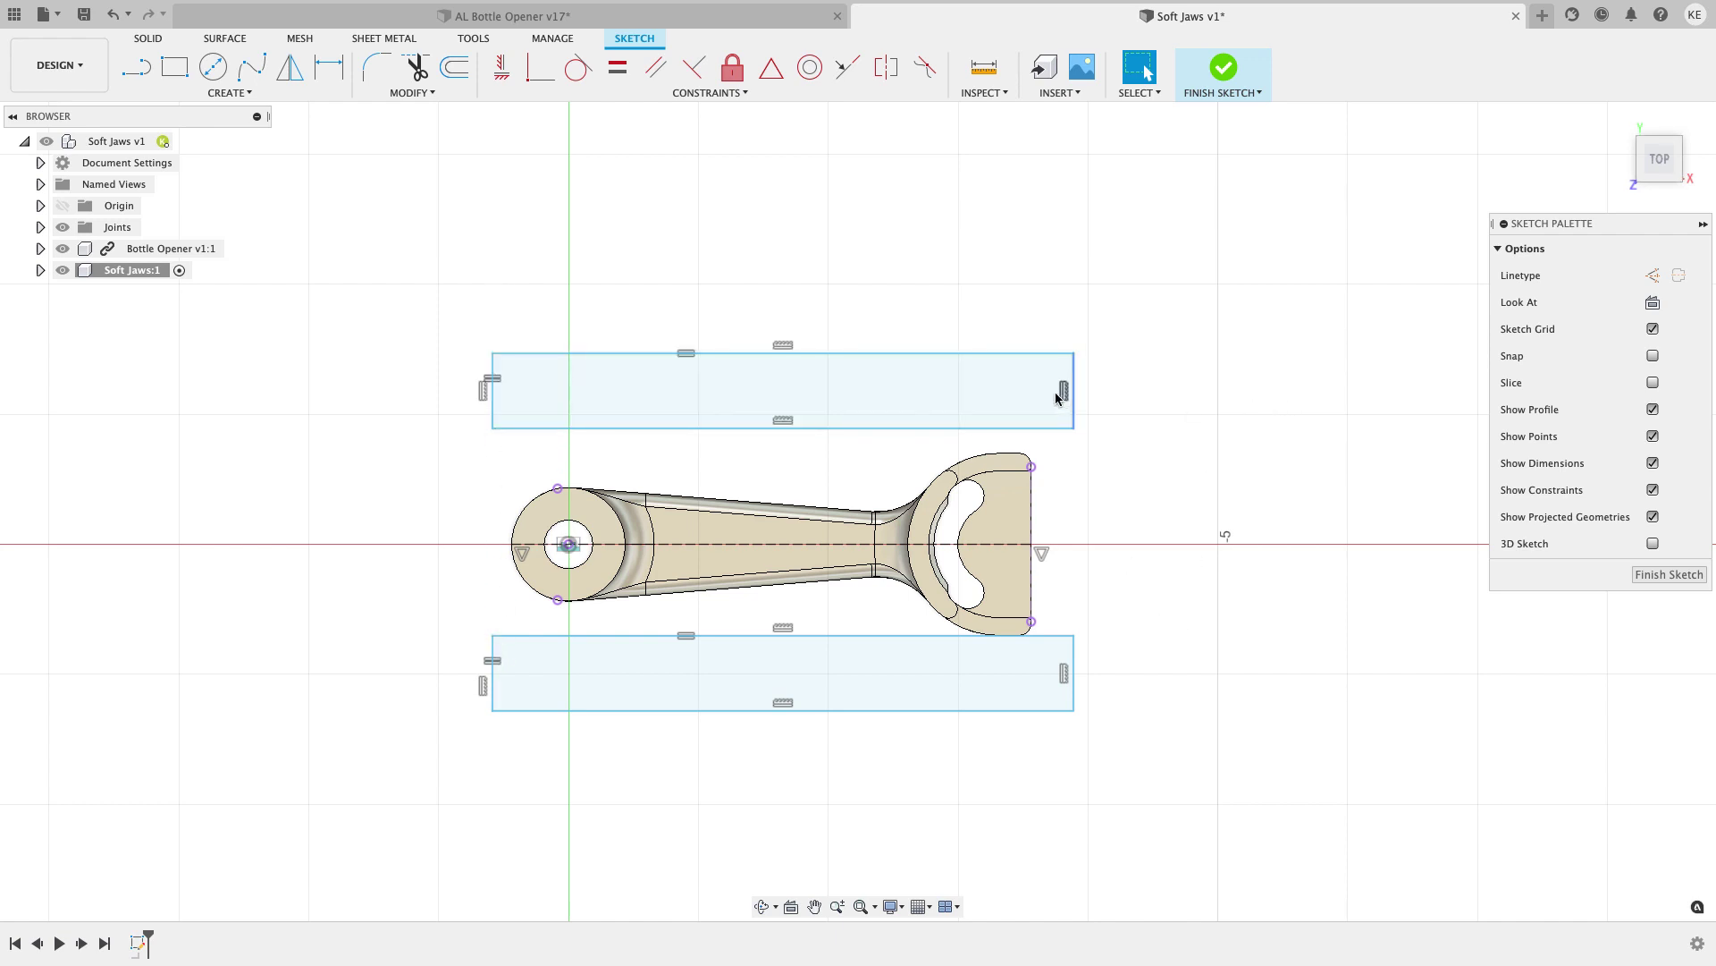
# Make the two rectangles' left edges collinear and resize both together.
pyautogui.click(847, 68)
pyautogui.click(497, 395)
pyautogui.click(497, 672)
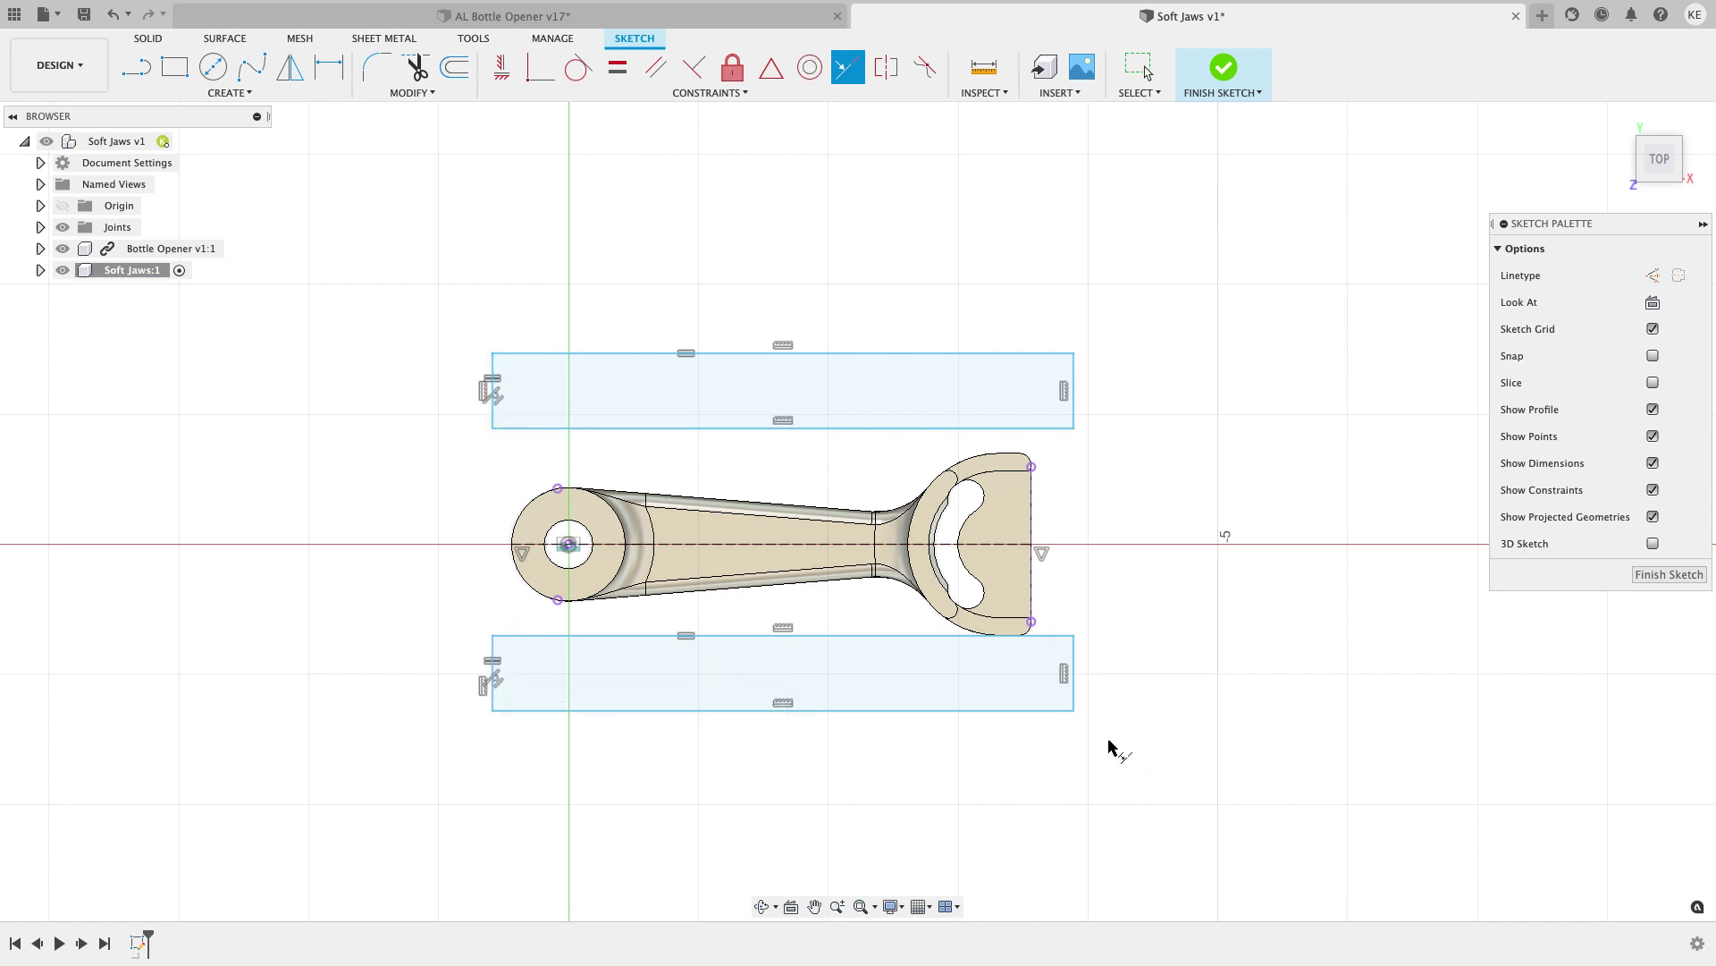
pyautogui.moveTo(1129, 715); pyautogui.dragTo(1046, 756)
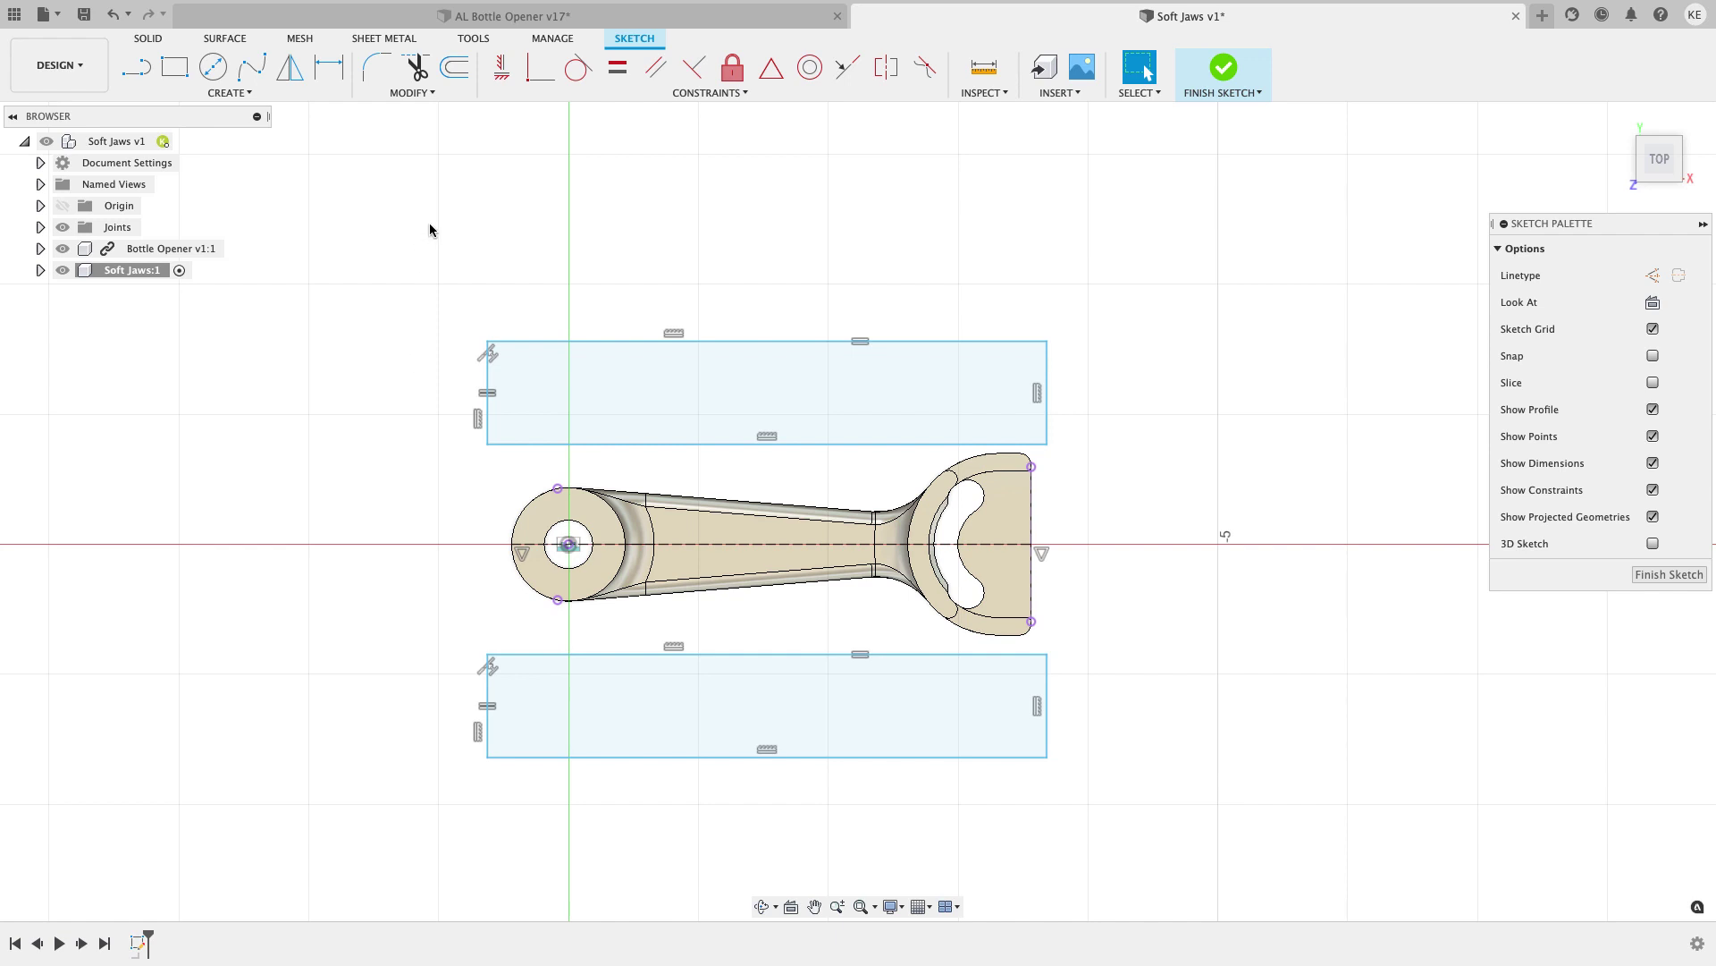
# Dimension the upper rectangle to 5.2 in wide and 1 in tall.
pyautogui.click(329, 68)
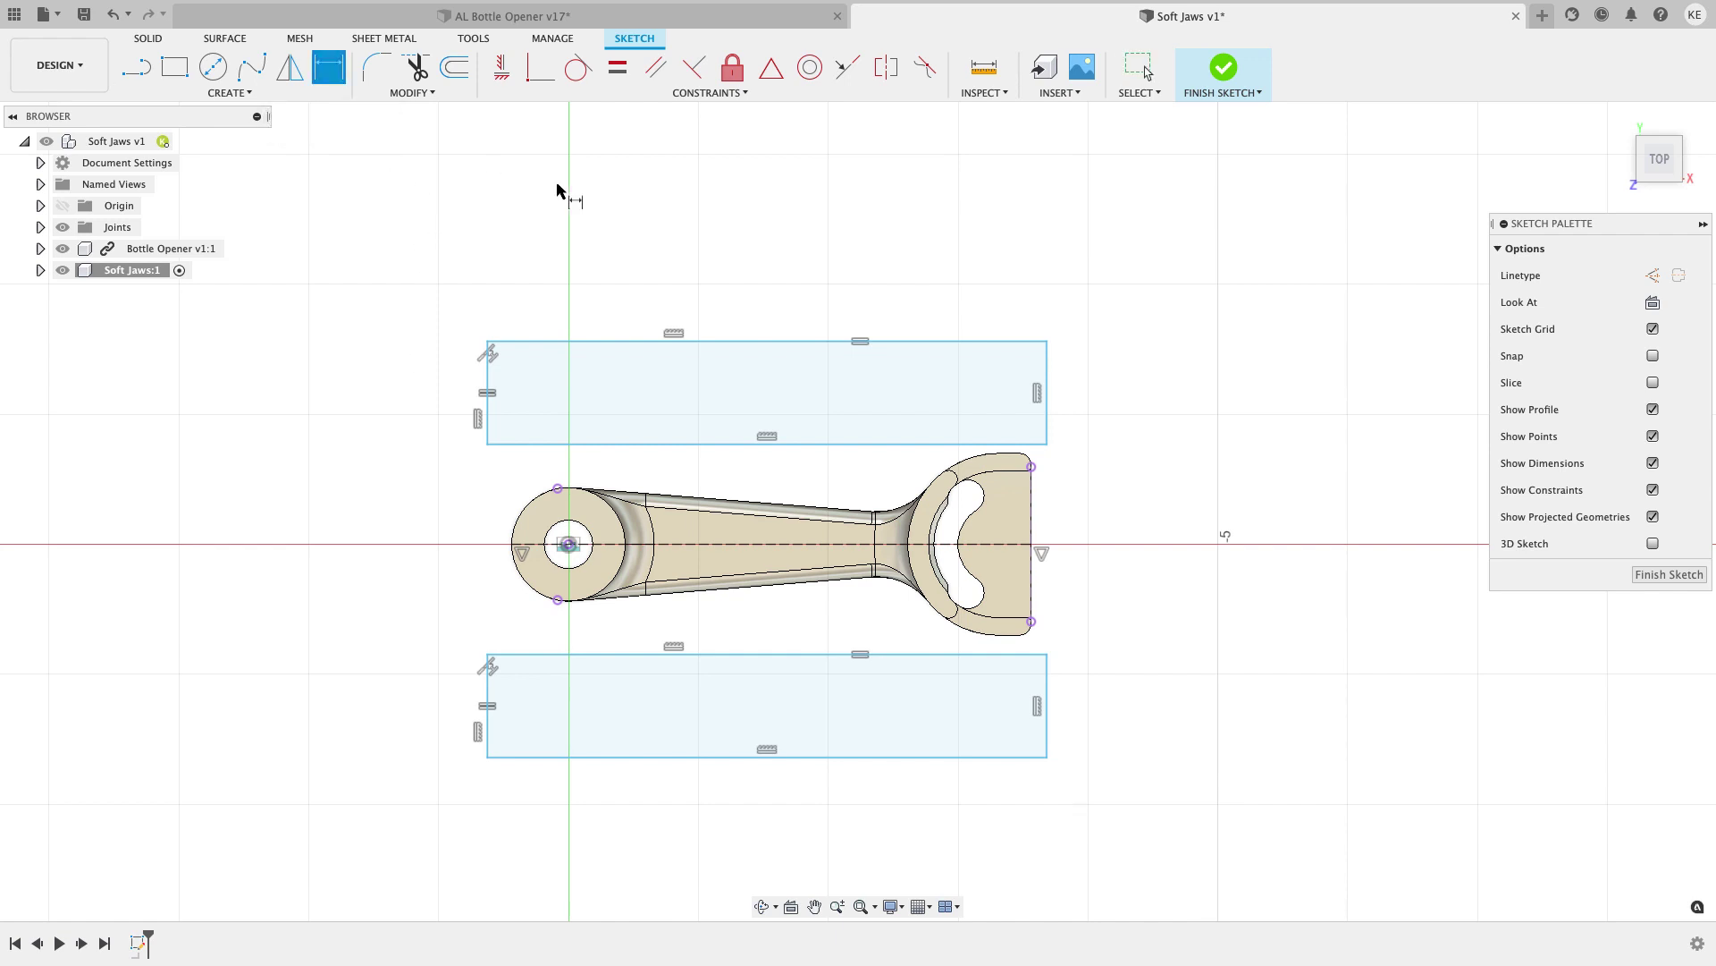
pyautogui.click(769, 342)
pyautogui.click(773, 279)
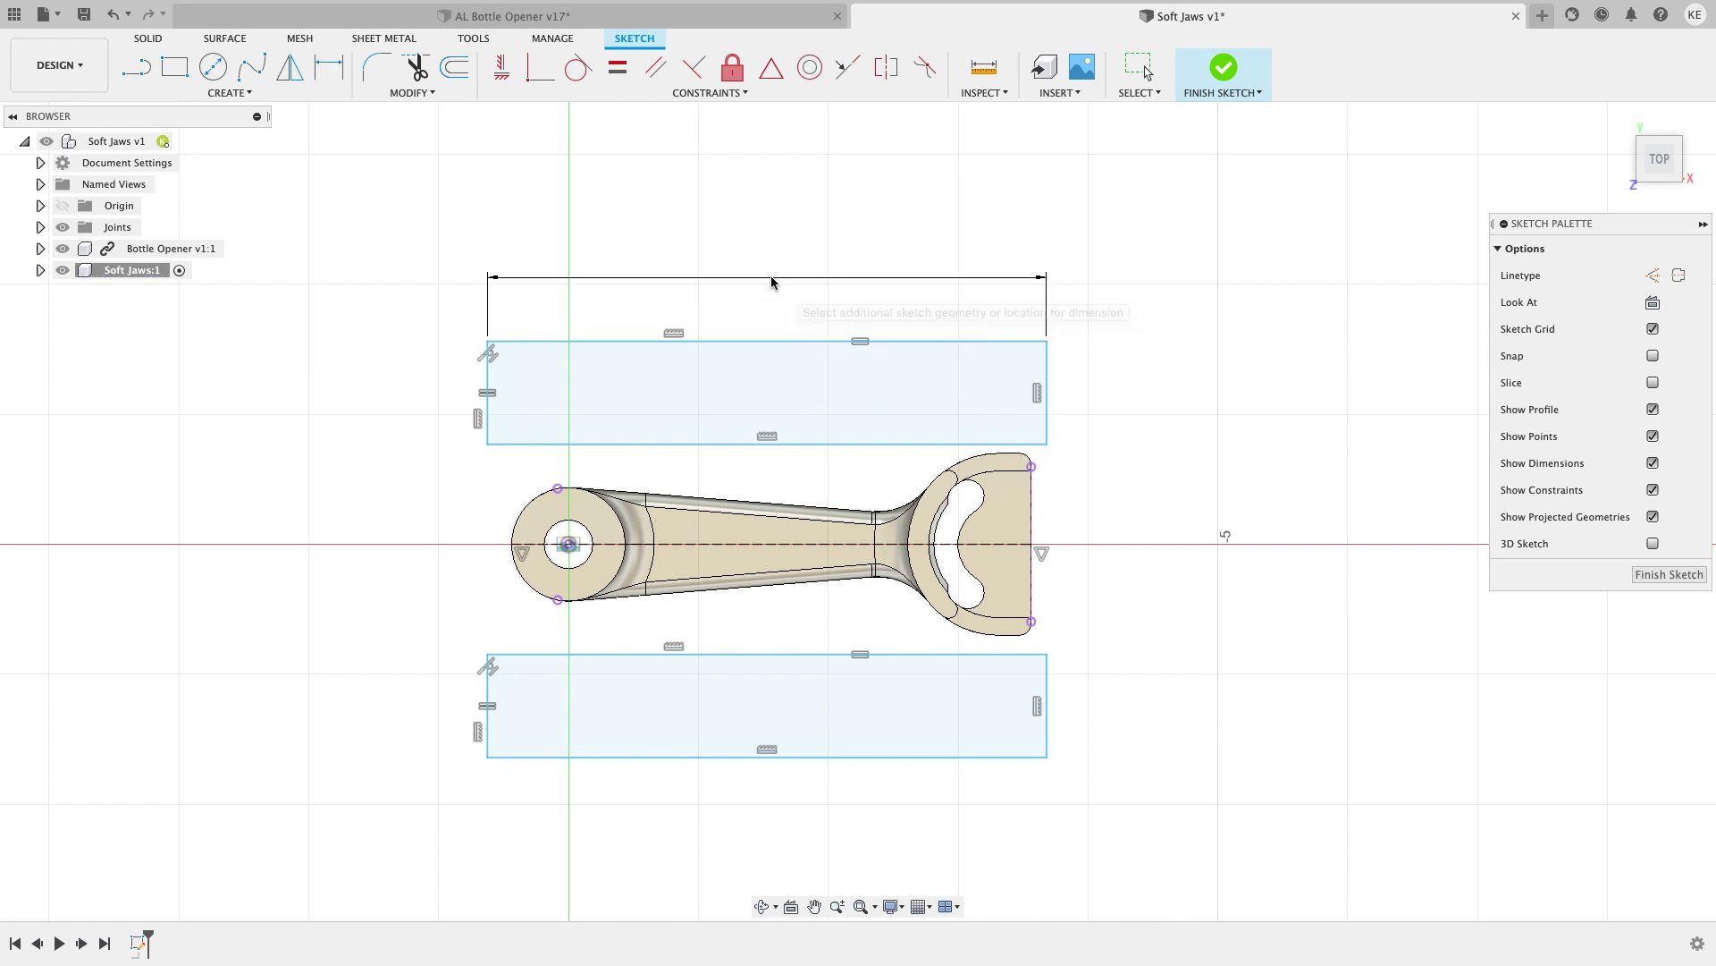
pyautogui.write('5.')
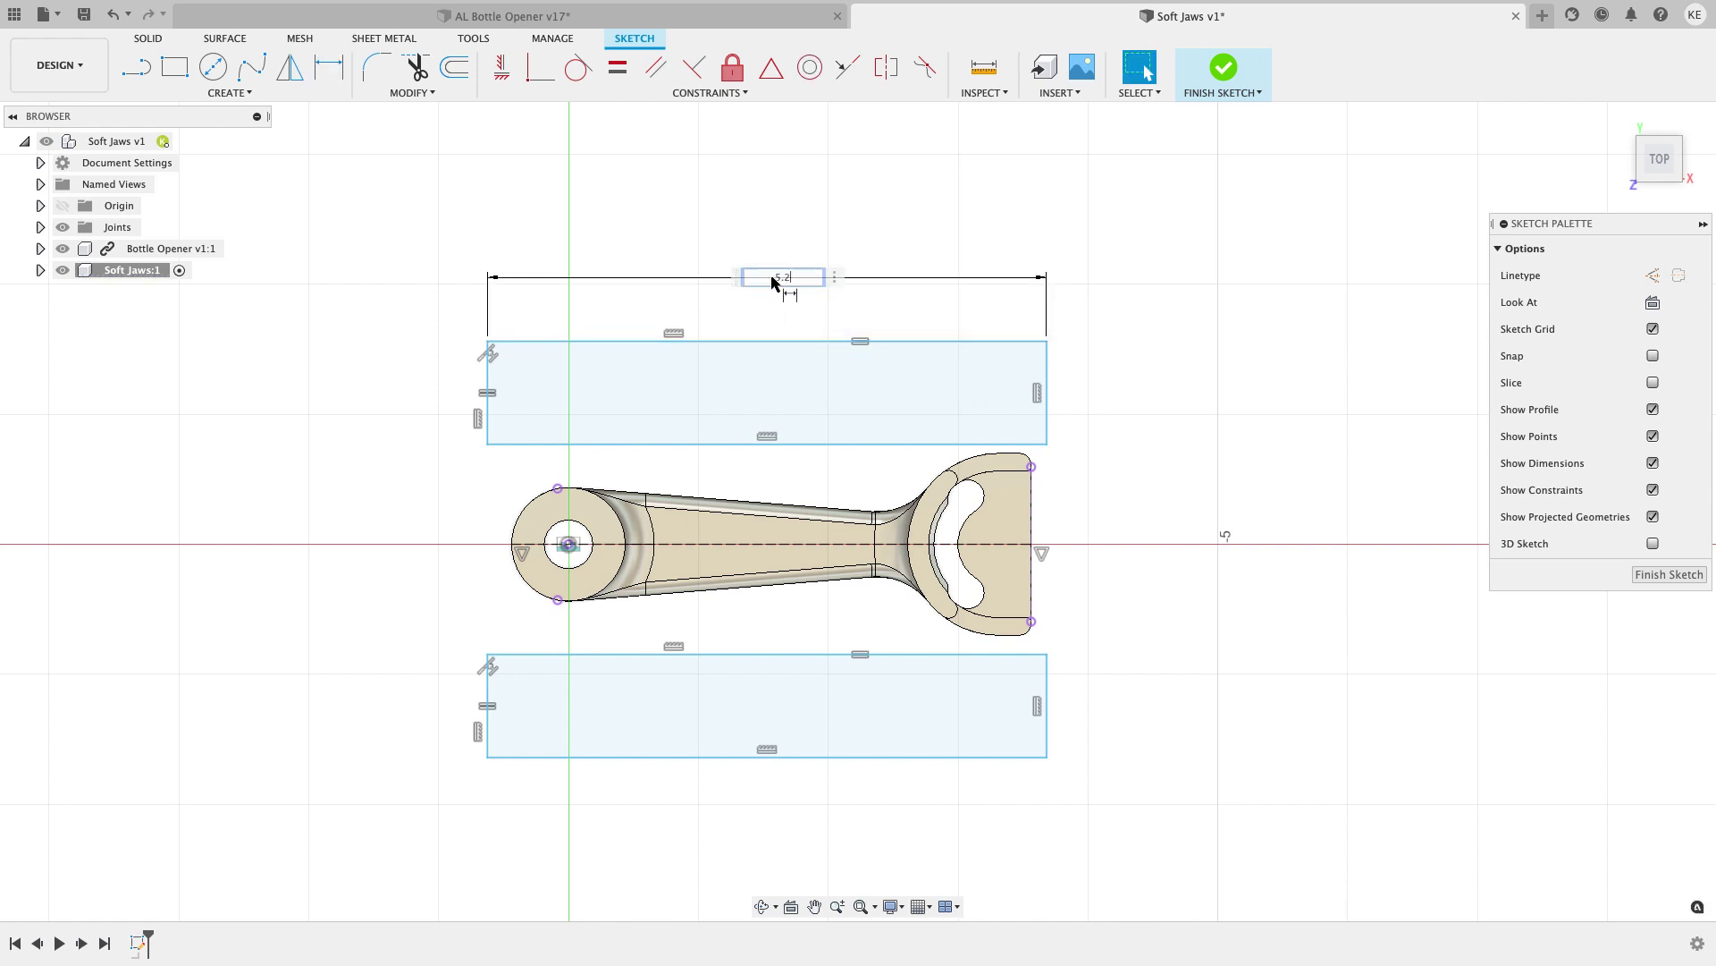
pyautogui.write('2')
pyautogui.press('Return')
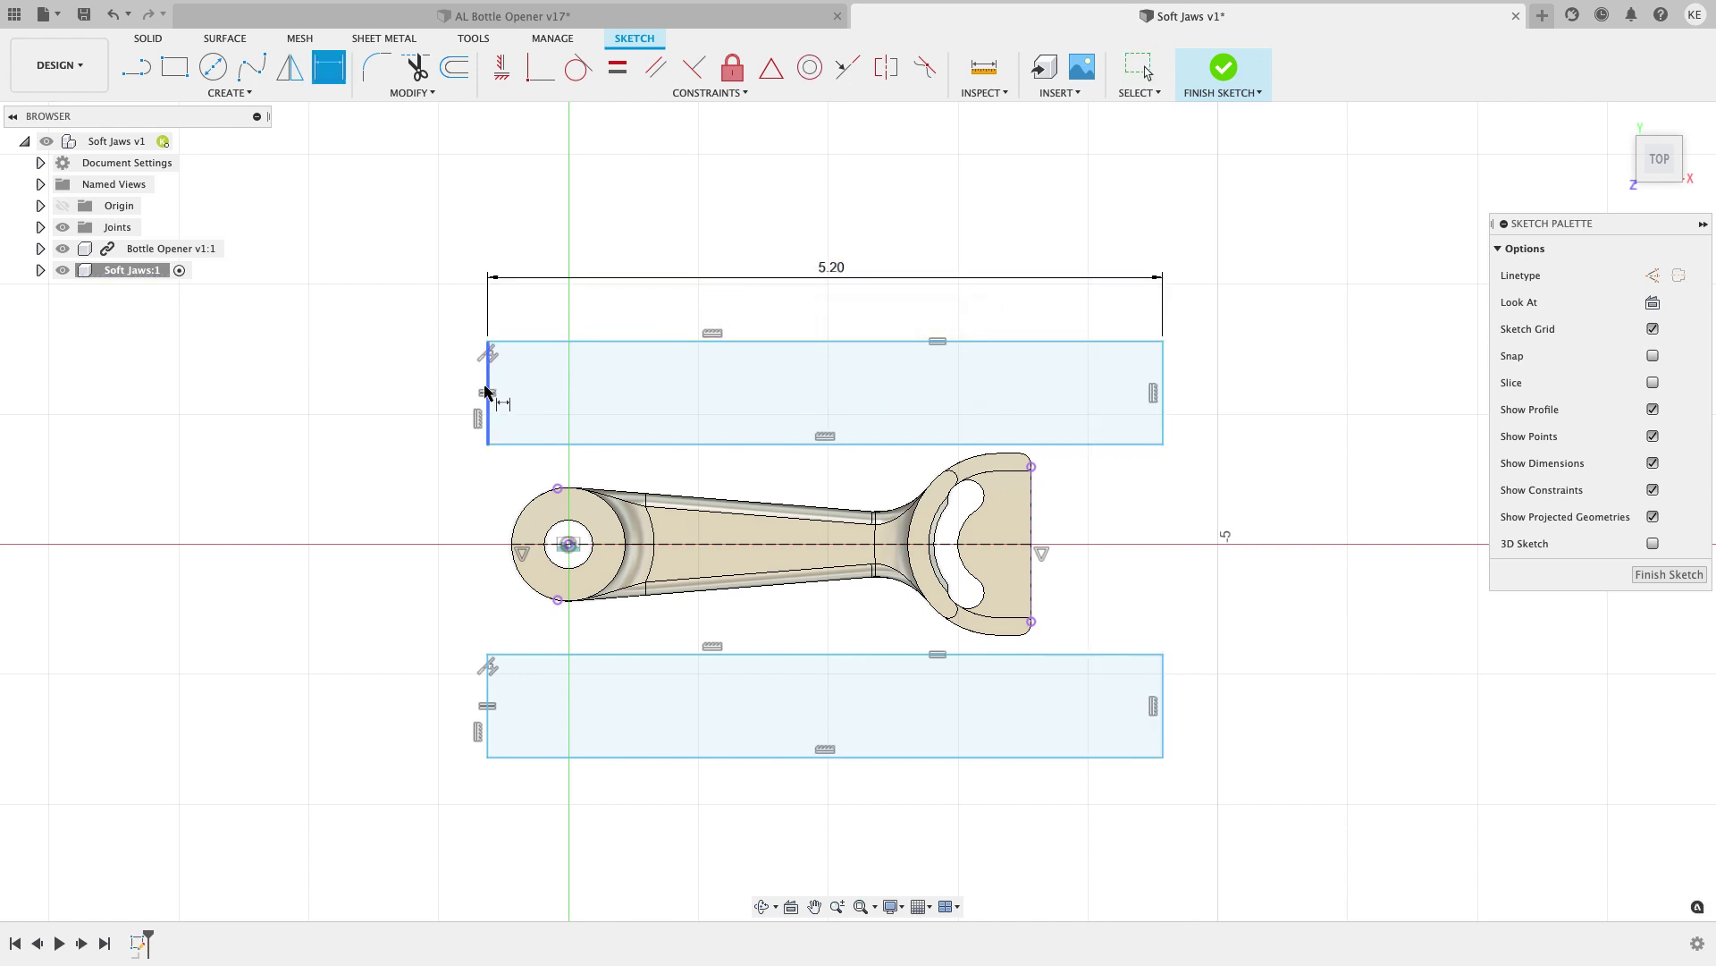
pyautogui.click(487, 384)
pyautogui.click(415, 385)
pyautogui.write('1')
pyautogui.press('Return')
pyautogui.press('Escape')
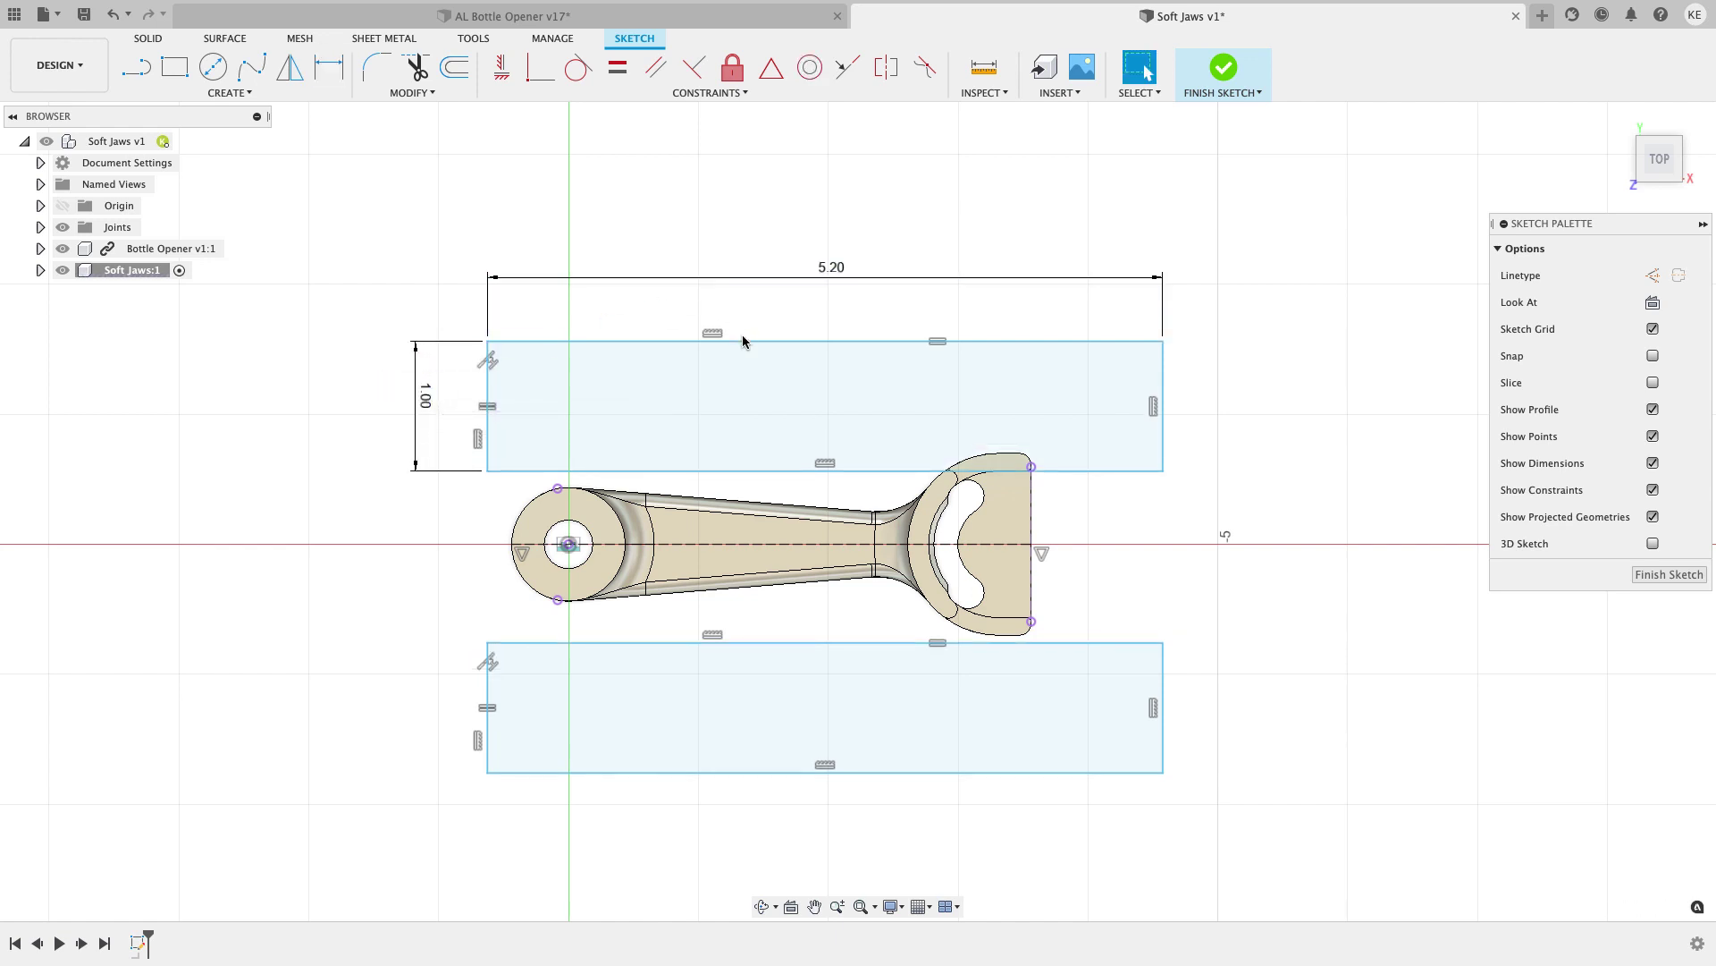
# Drag the rectangles slightly up and shift them back to the left.
pyautogui.moveTo(741, 341); pyautogui.dragTo(709, 325)
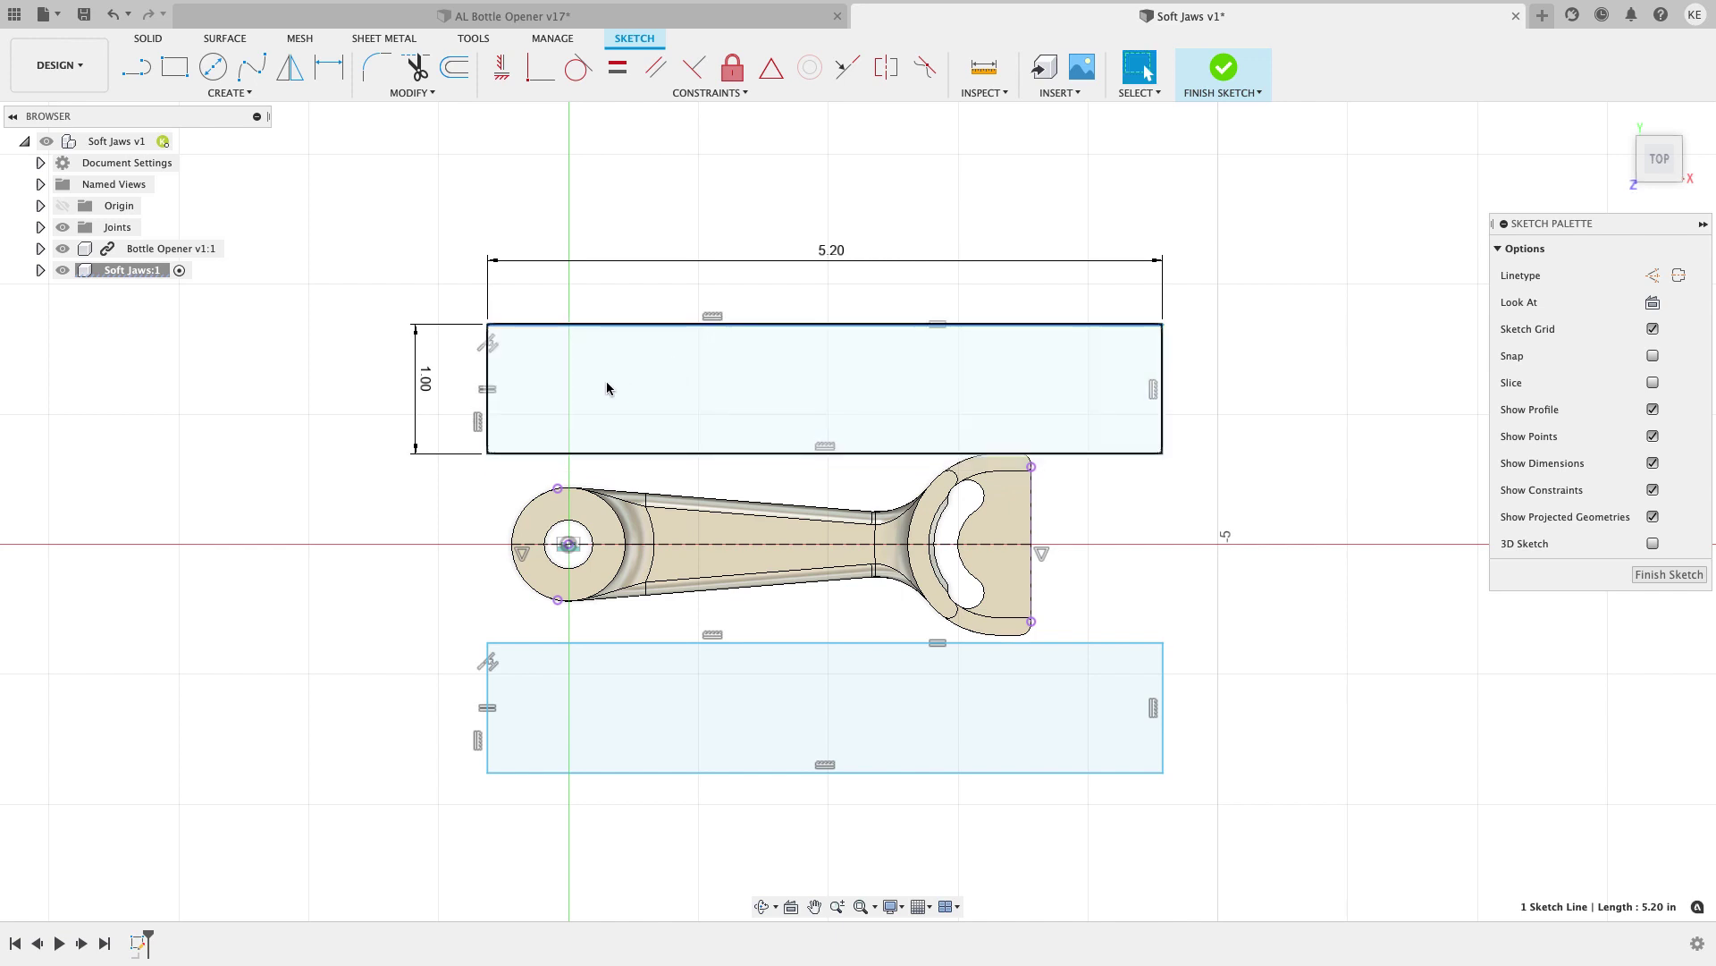
pyautogui.moveTo(485, 386)
pyautogui.mouseDown()
pyautogui.moveTo(427, 383)
pyautogui.moveTo(595, 383)
pyautogui.moveTo(441, 375)
pyautogui.moveTo(494, 383)
pyautogui.moveTo(466, 382)
pyautogui.mouseUp()
pyautogui.click(289, 374)
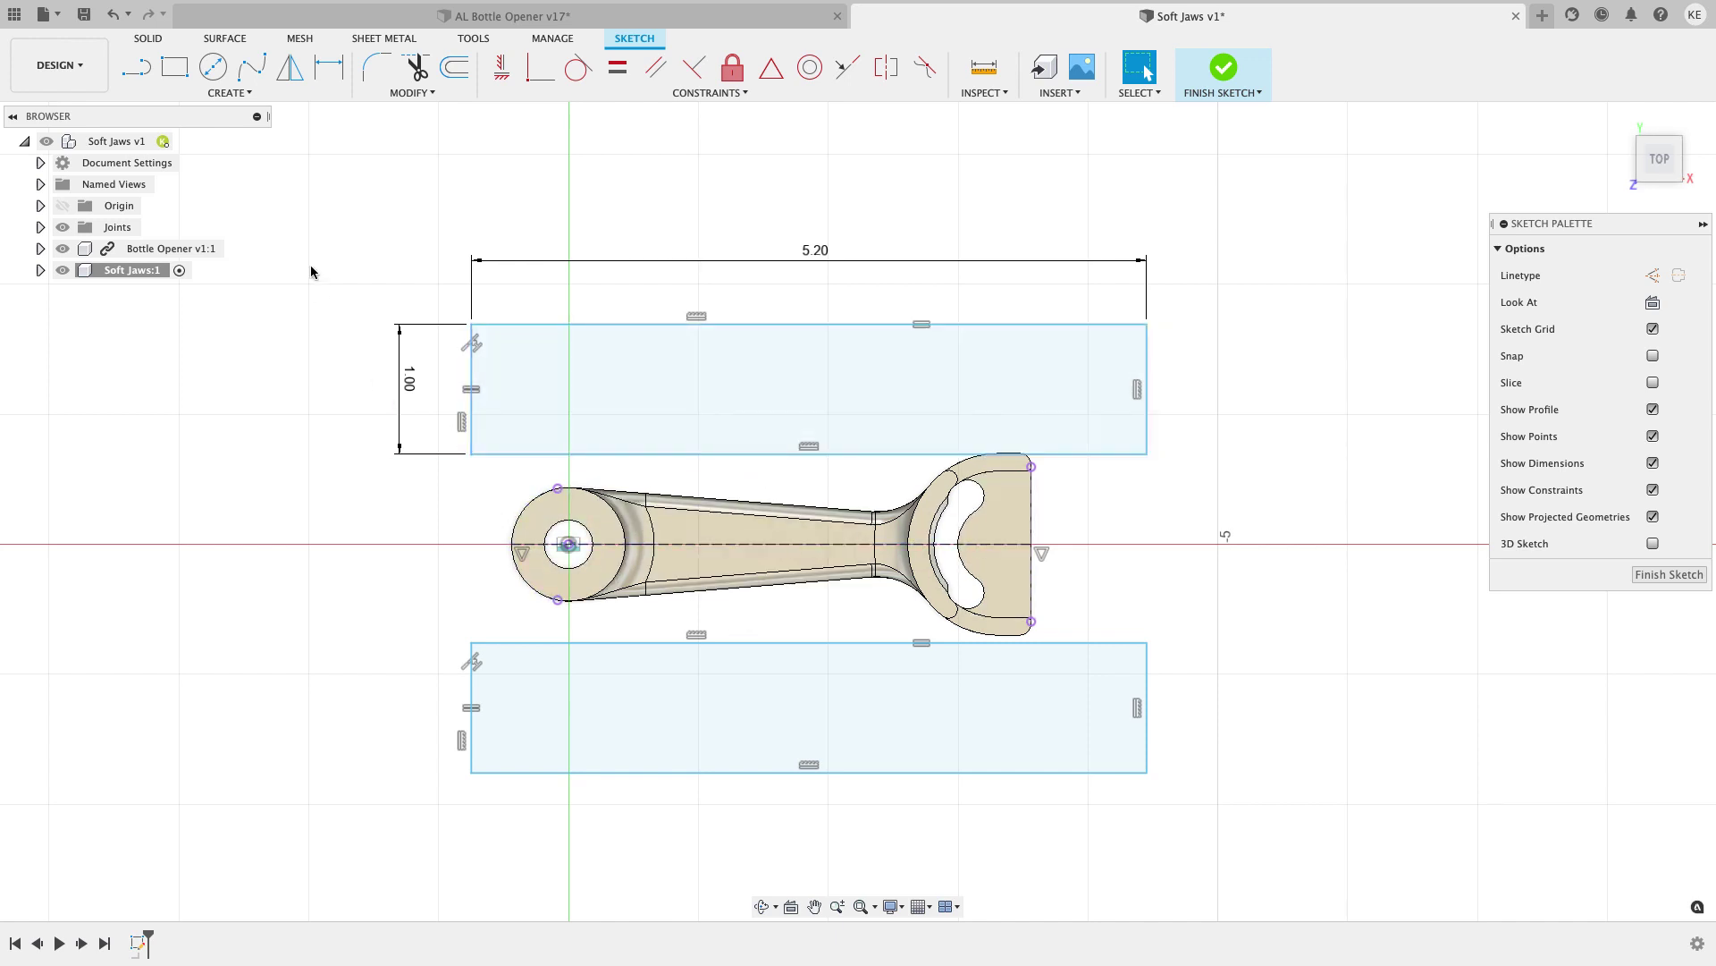
# Apply a midpoint constraint centring the jaw rectangles on the opener's centre.
pyautogui.click(502, 67)
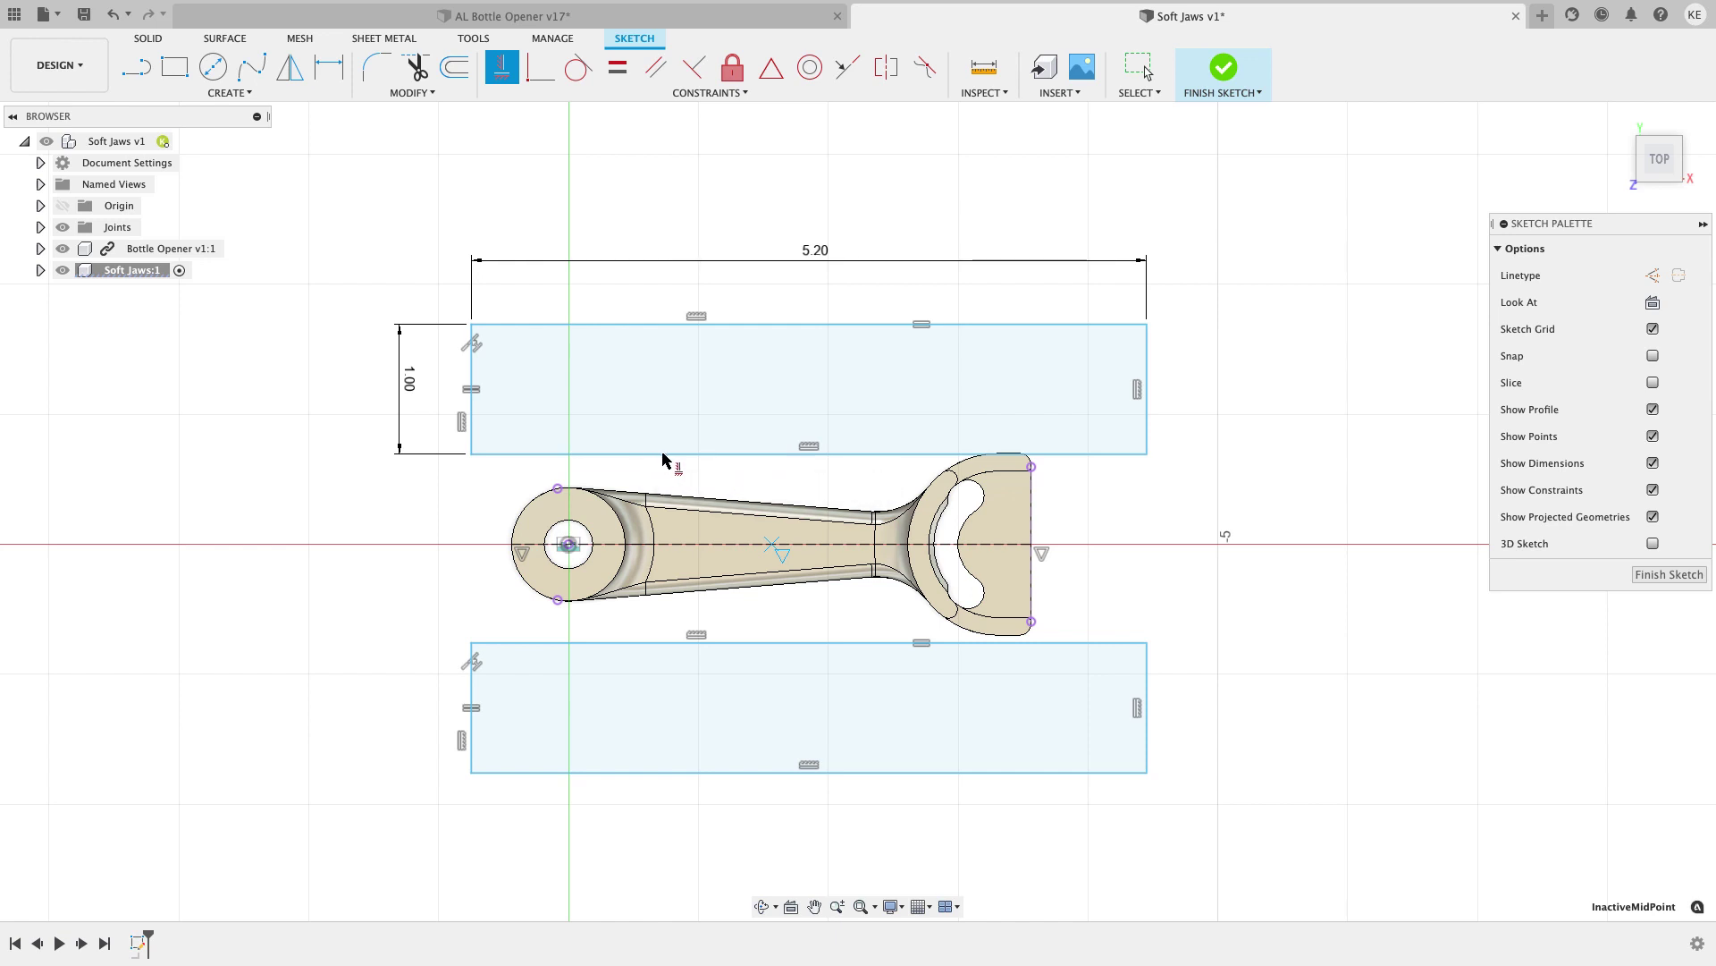
pyautogui.click(814, 458)
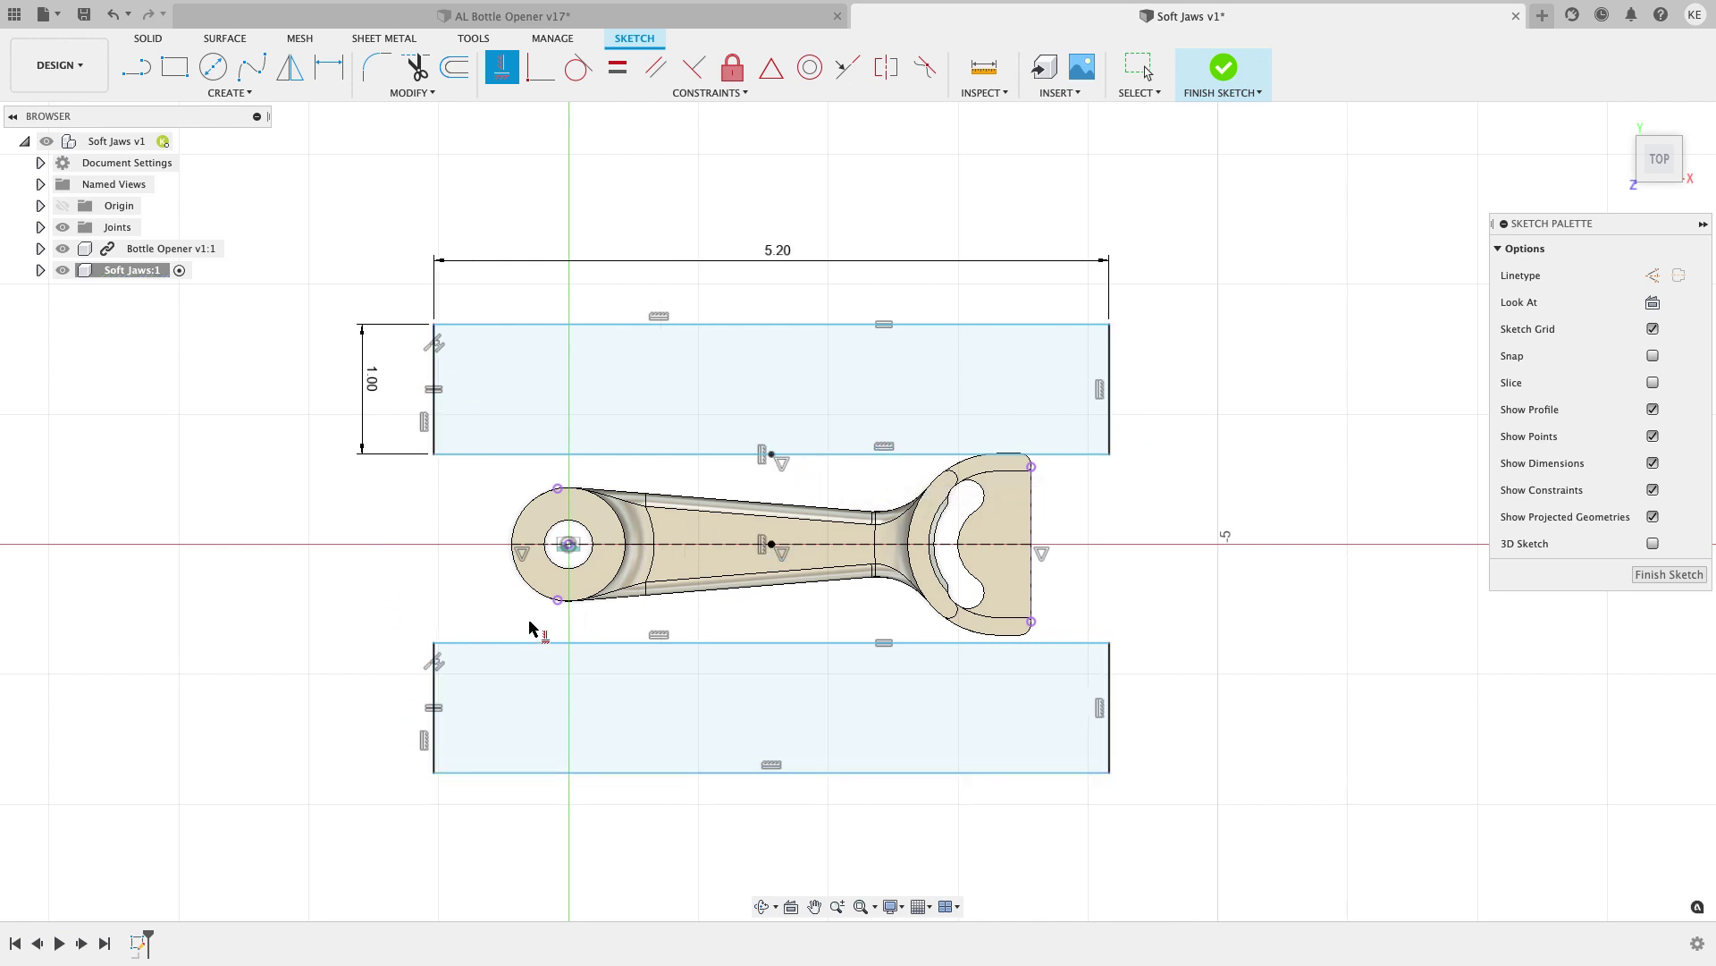
pyautogui.press('Escape')
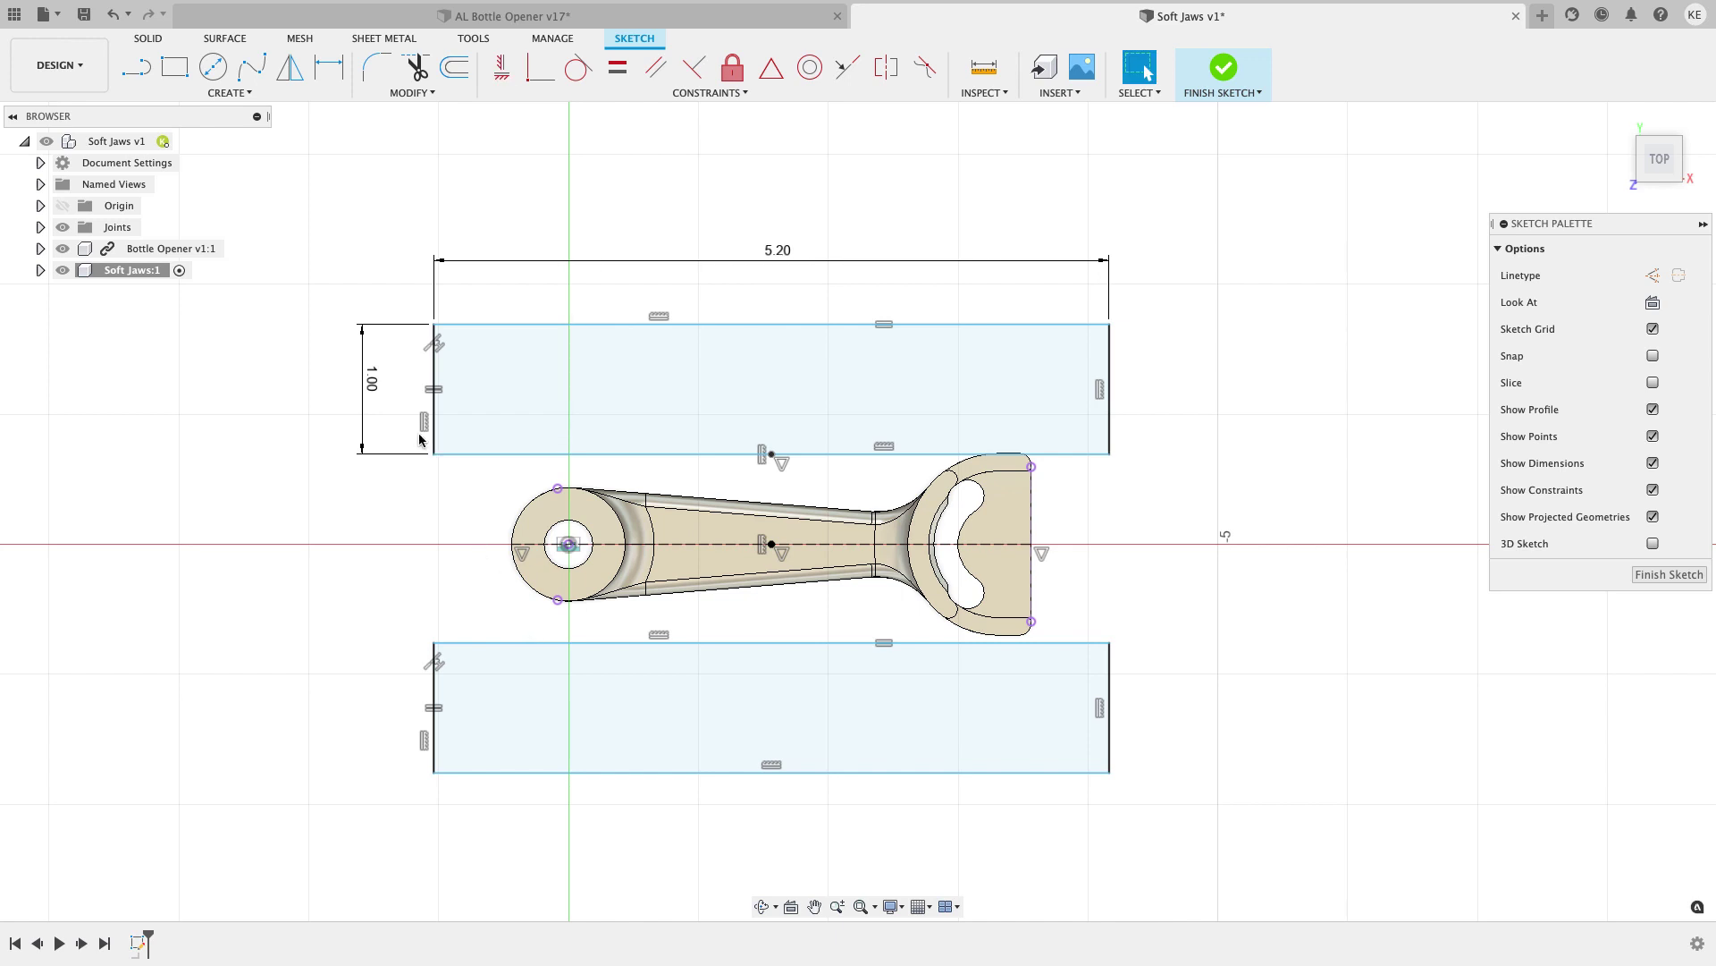
# Dimension the upper jaw's bottom edge from the hole centre at 0.25 in.
pyautogui.click(328, 66)
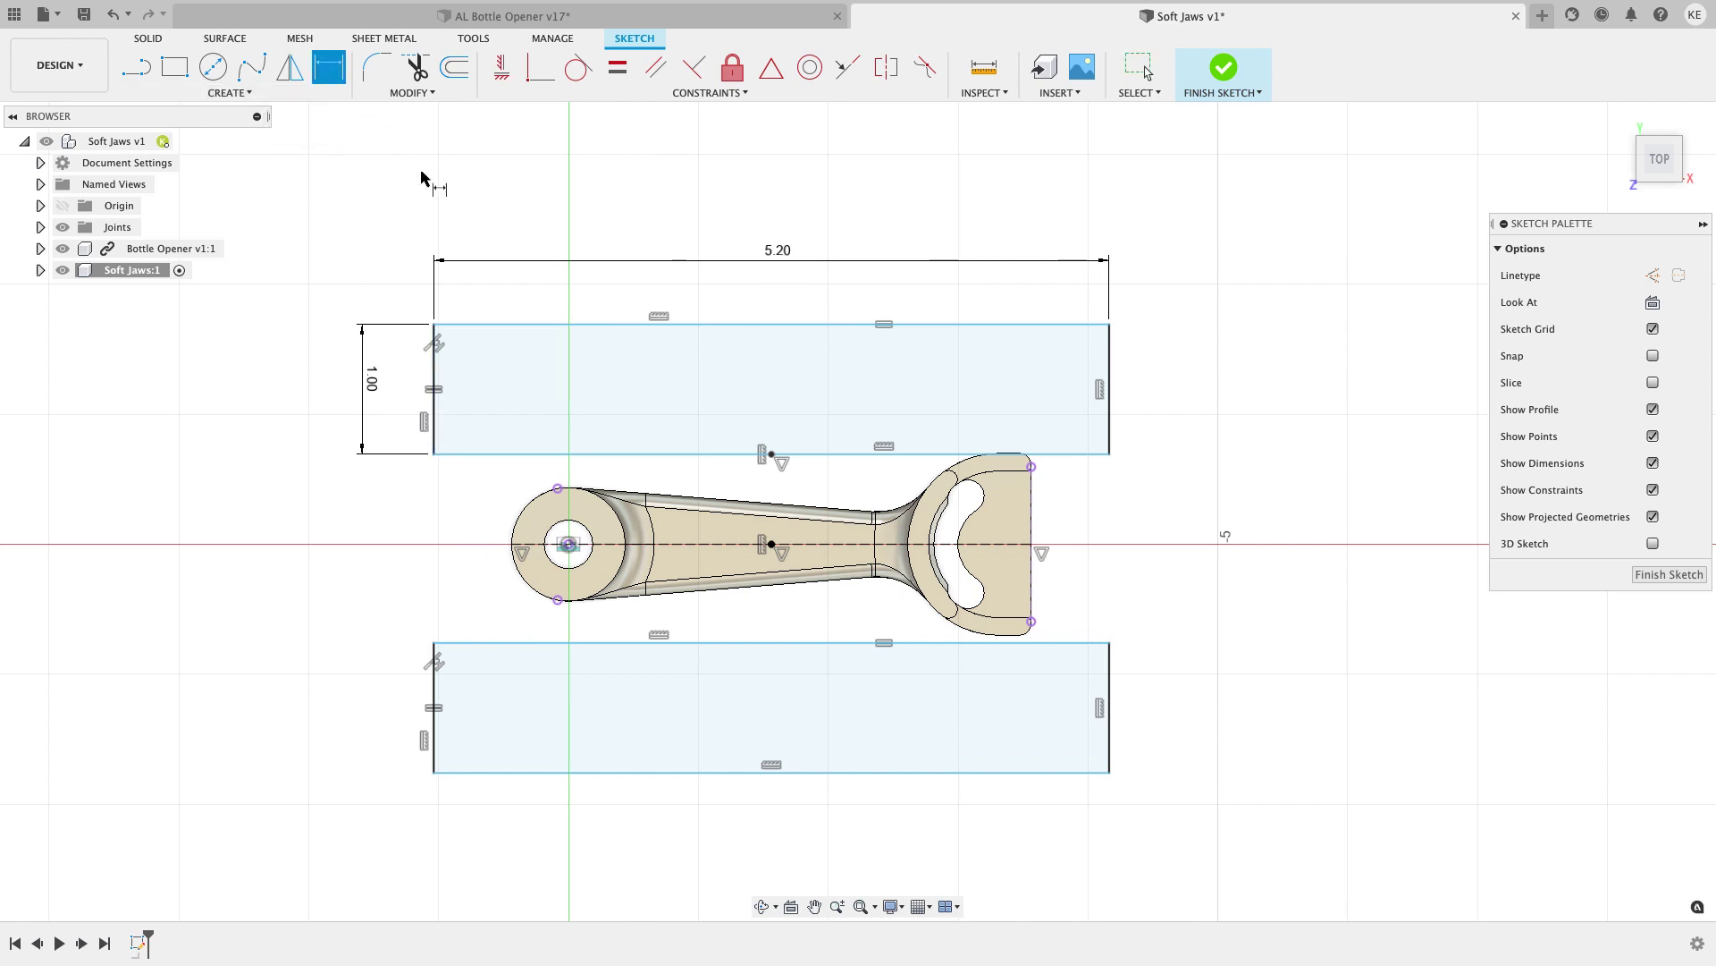
pyautogui.click(657, 455)
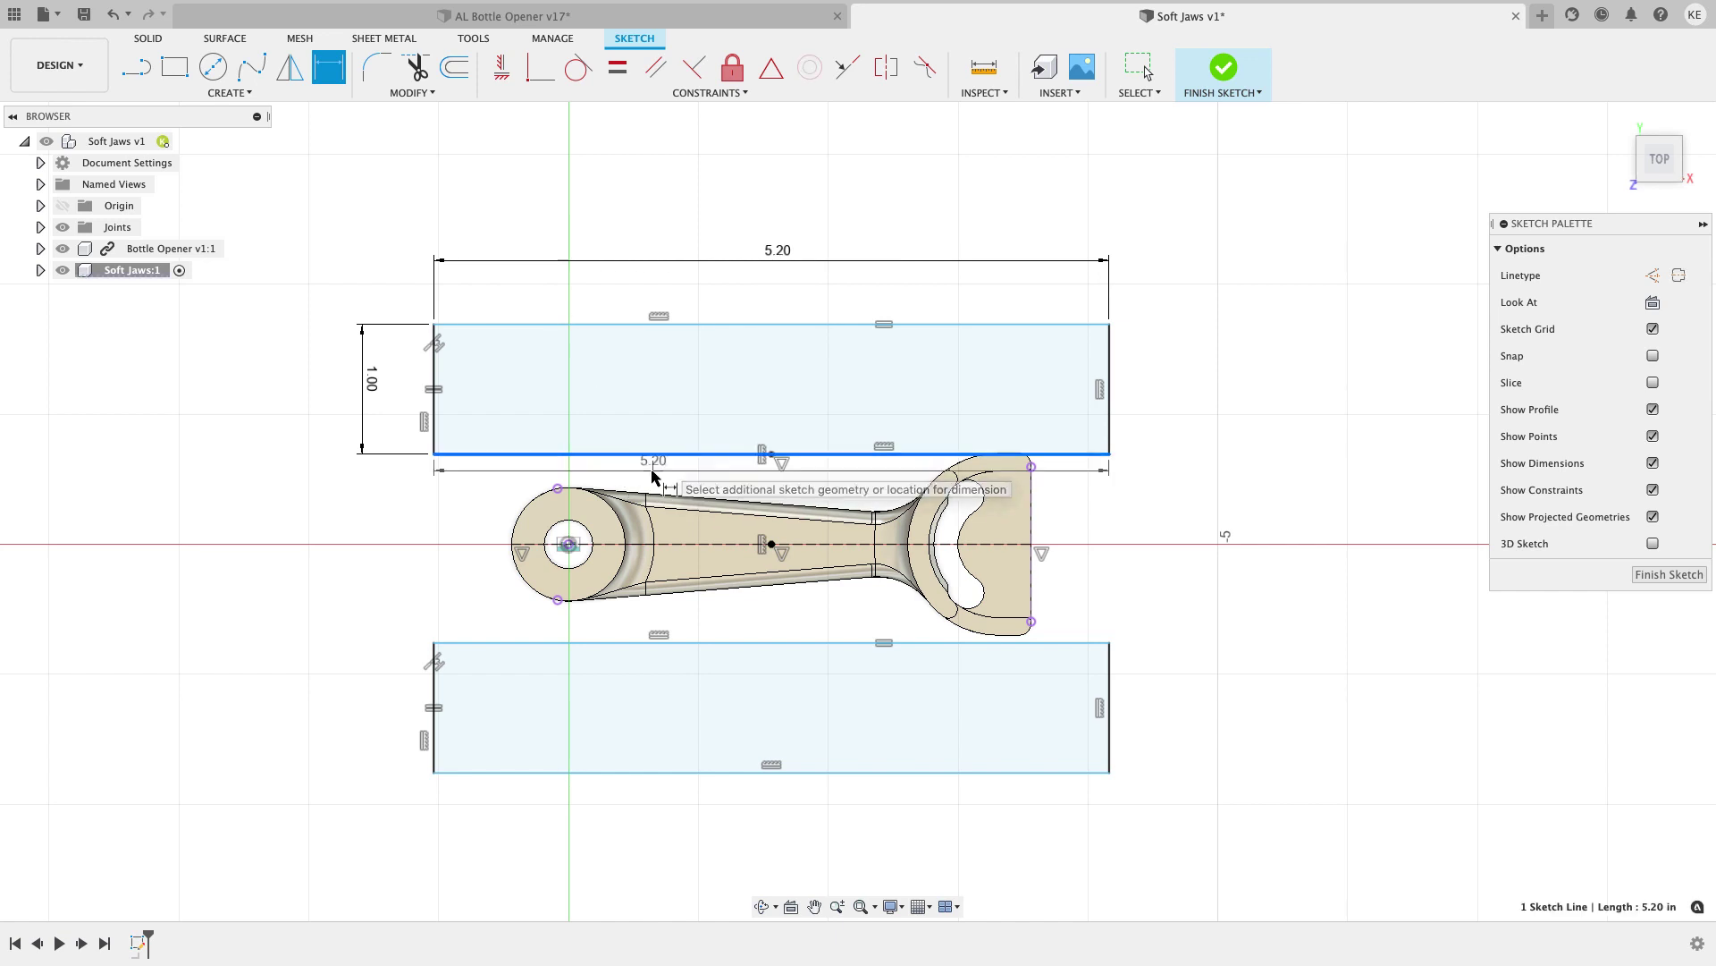
pyautogui.click(569, 545)
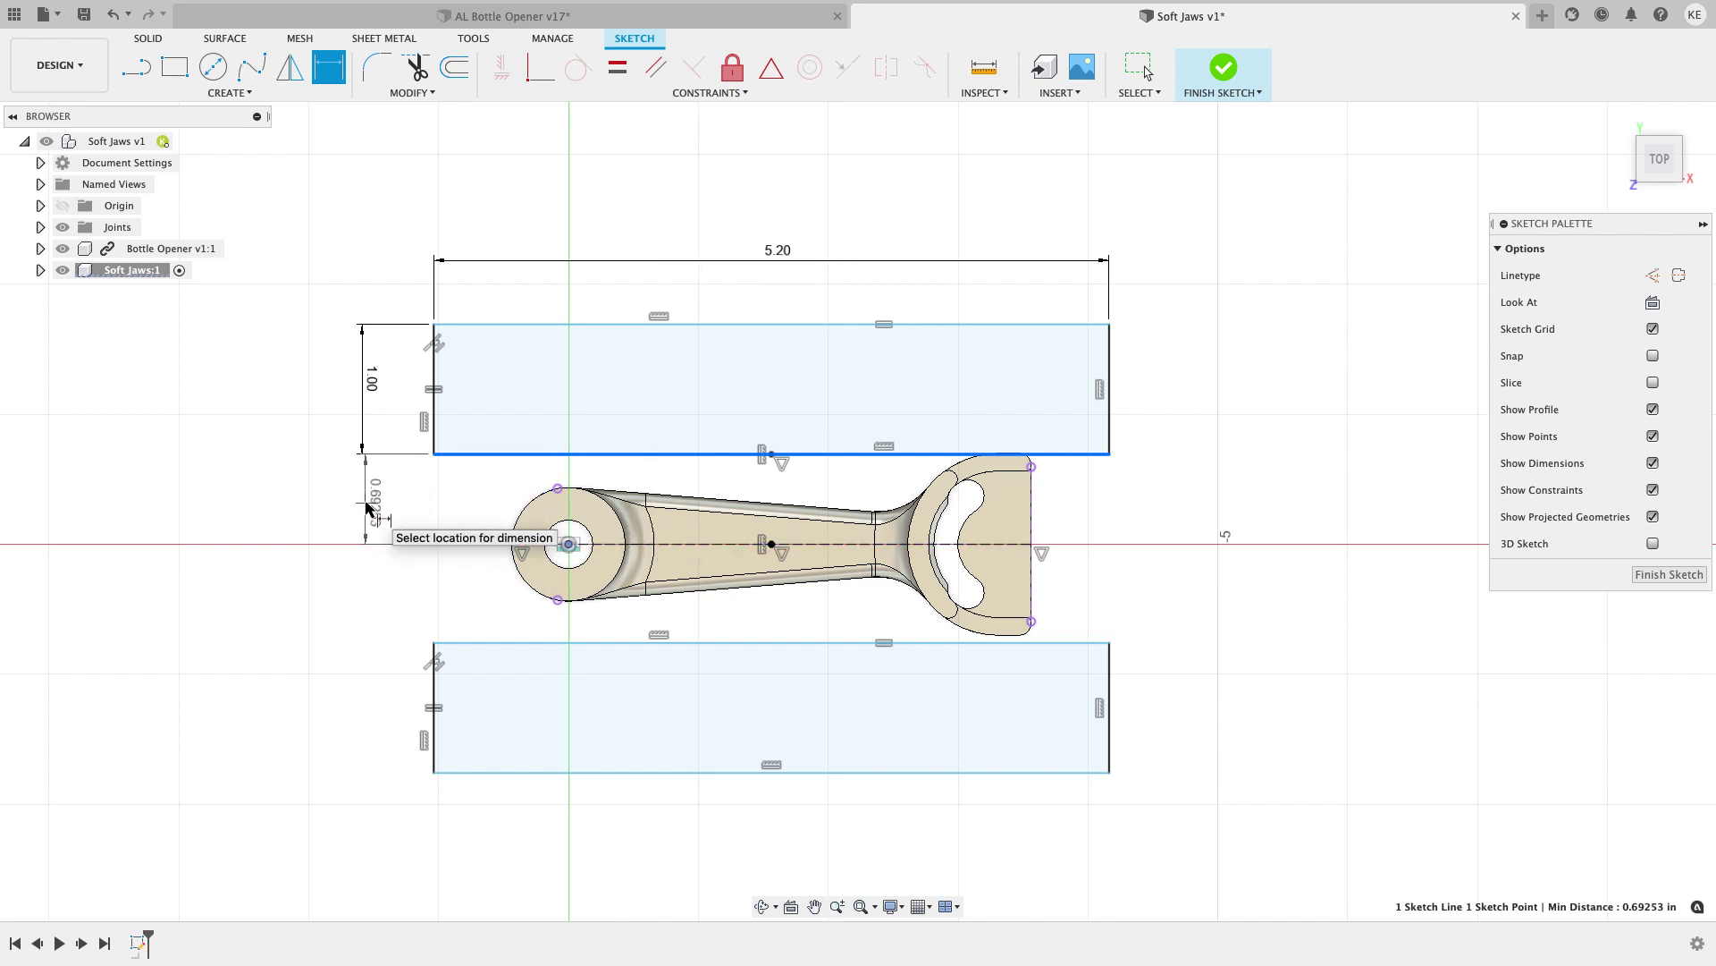
pyautogui.click(367, 505)
pyautogui.write('.25')
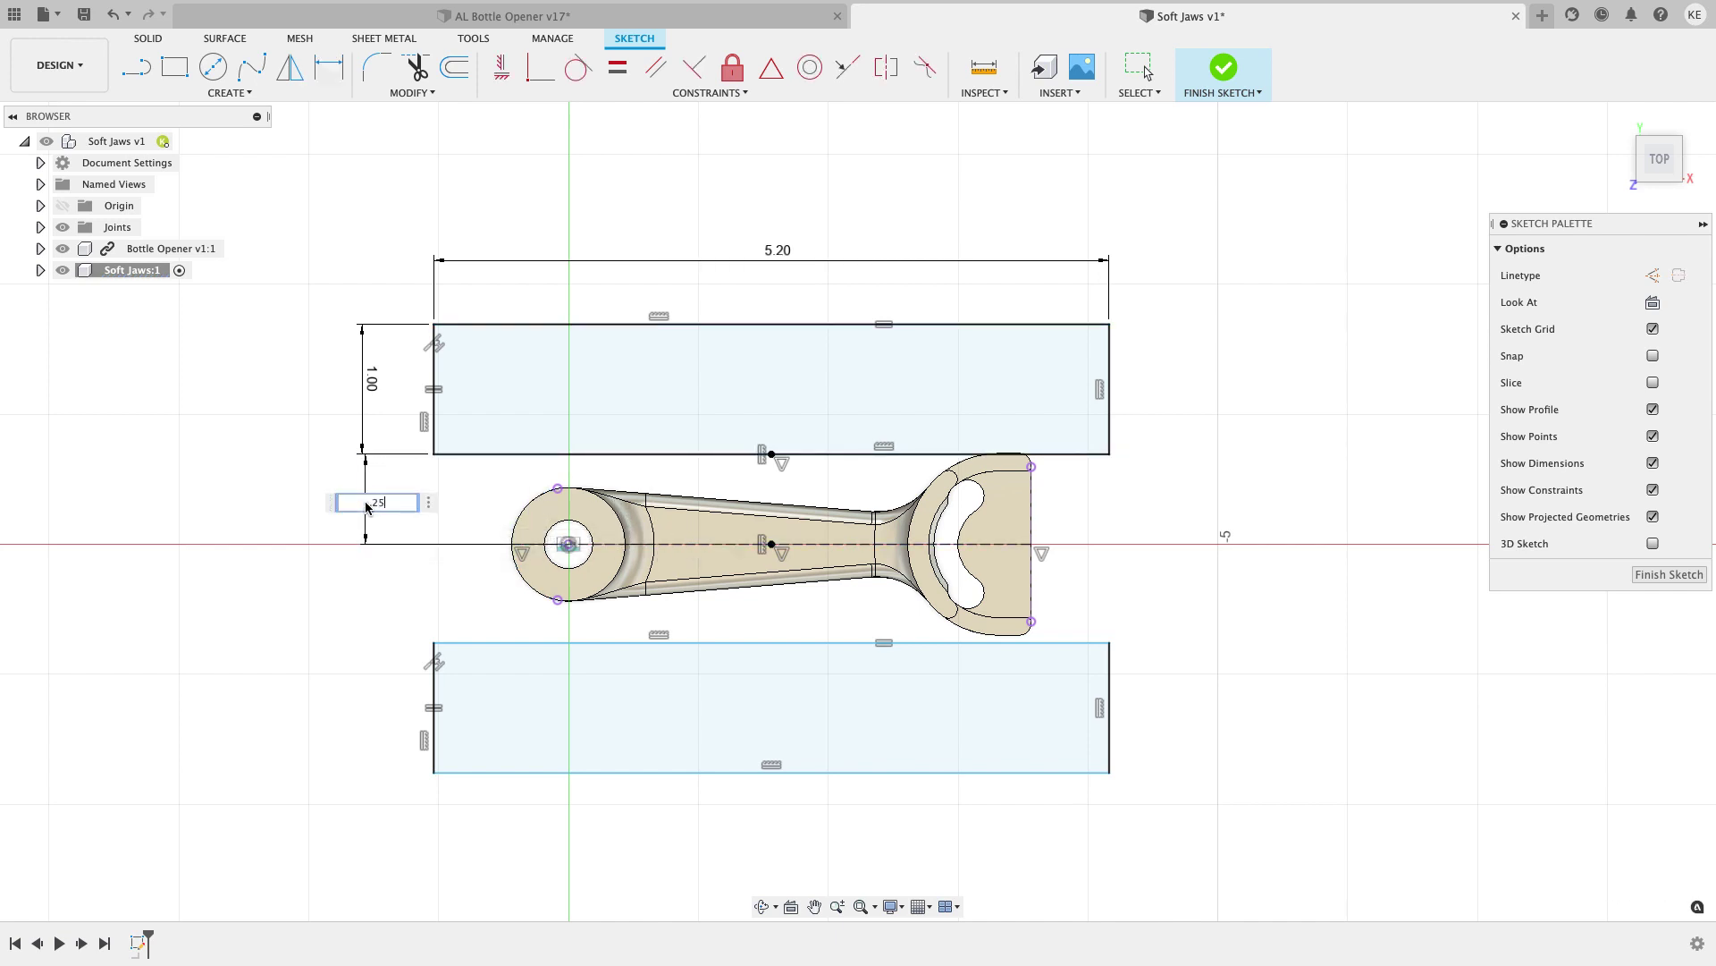
pyautogui.press('Return')
pyautogui.moveTo(480, 628); pyautogui.dragTo(480, 548, button='middle')
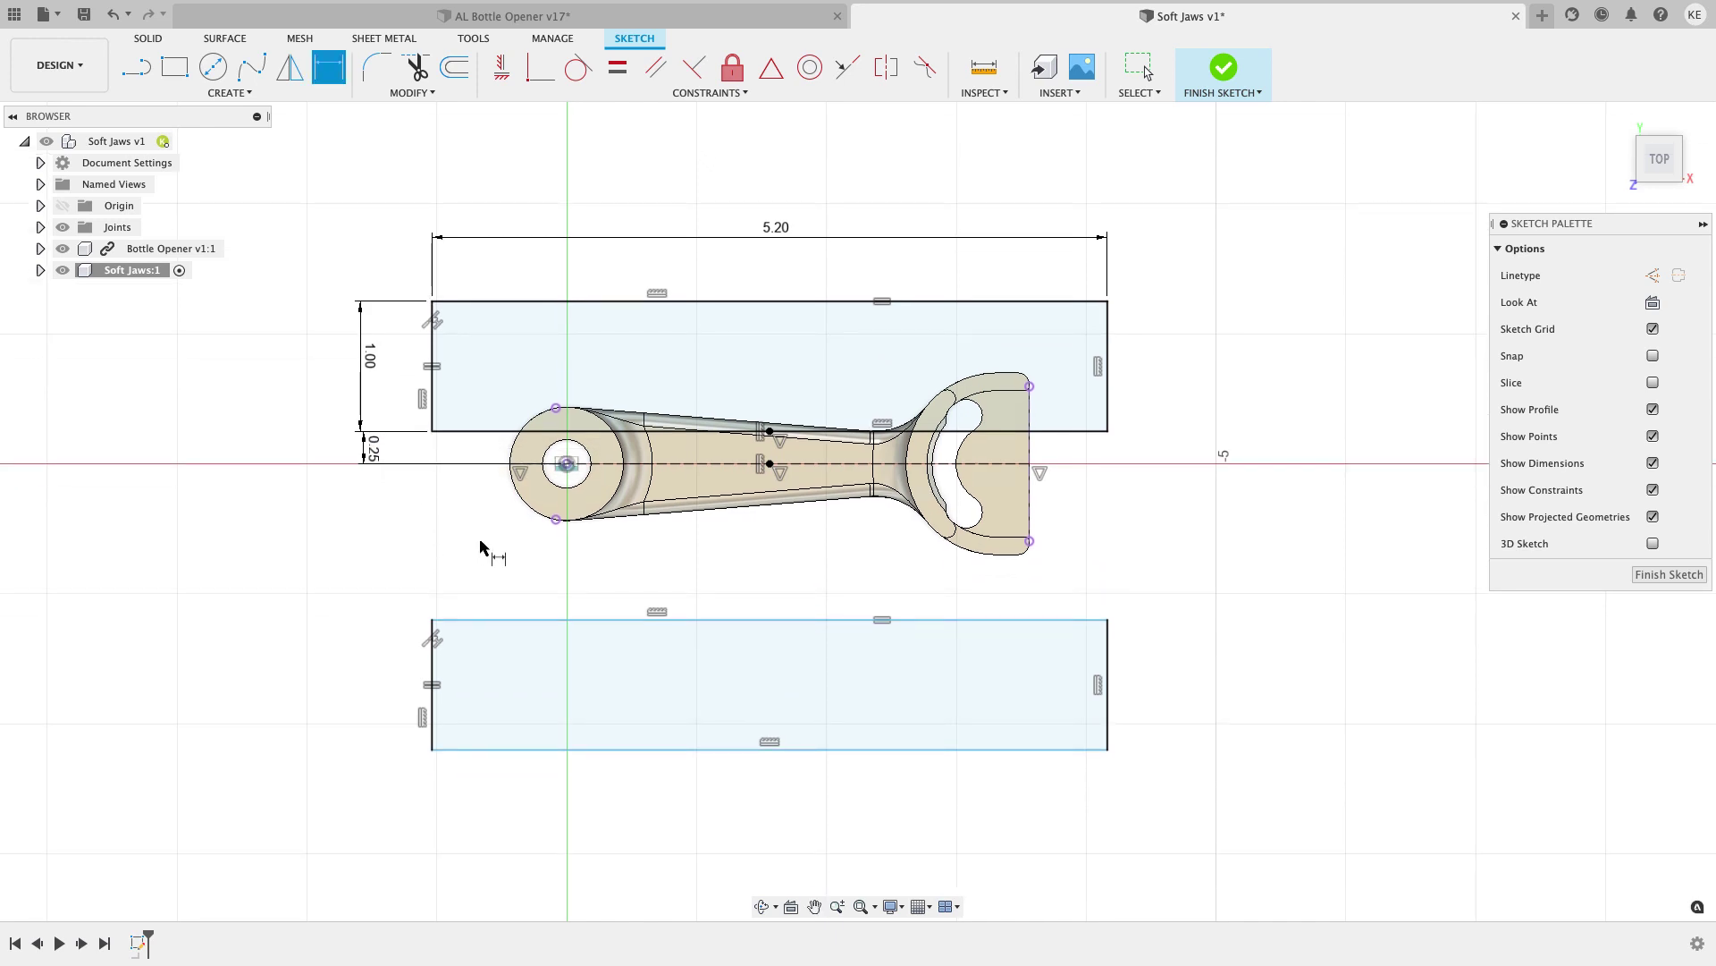
# Dimension the lower jaw's top edge from the hole centre, linked to d3.
pyautogui.click(567, 473)
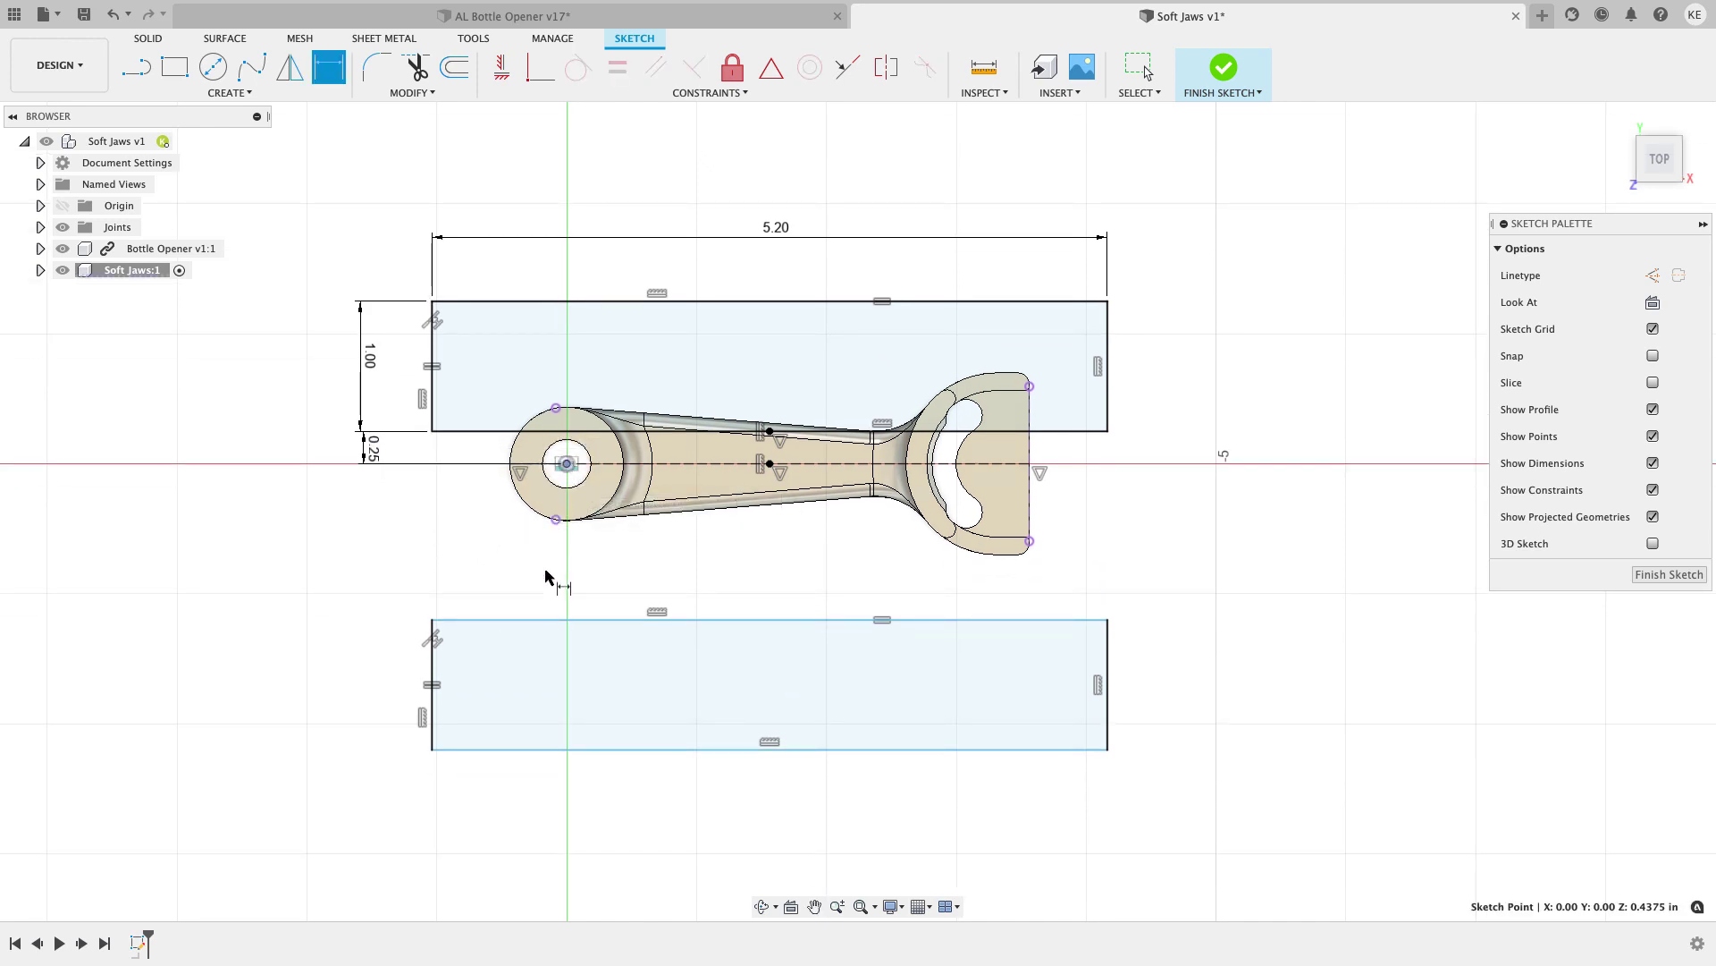
pyautogui.click(537, 621)
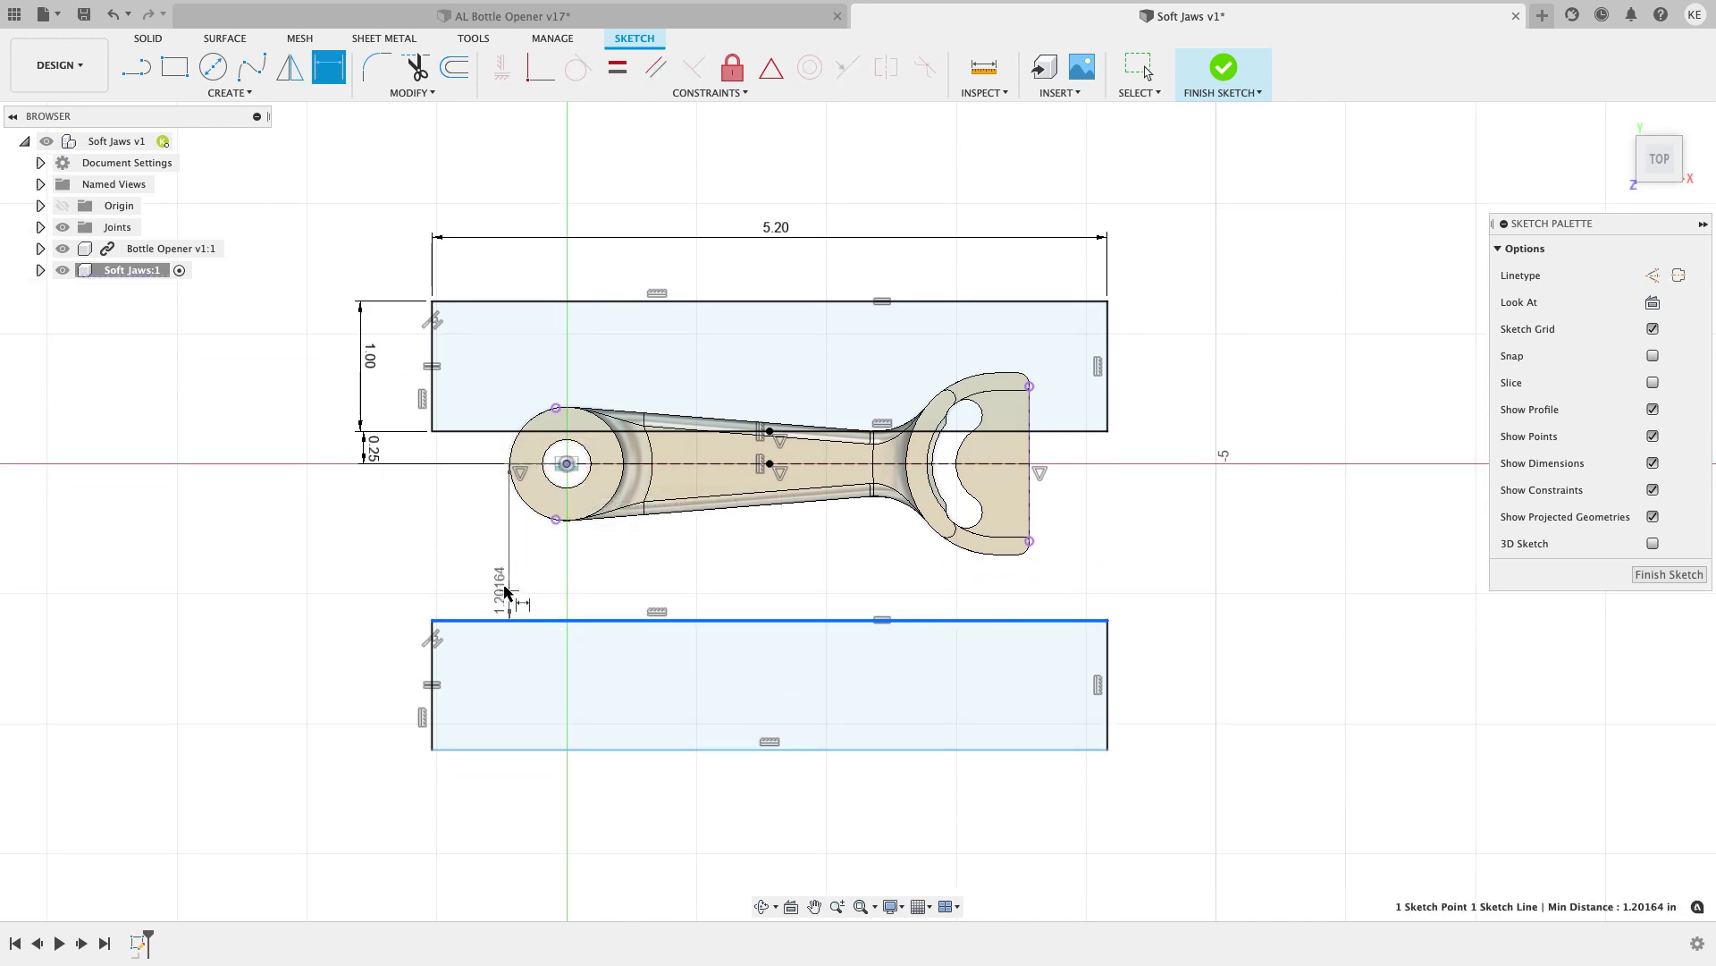
pyautogui.click(374, 556)
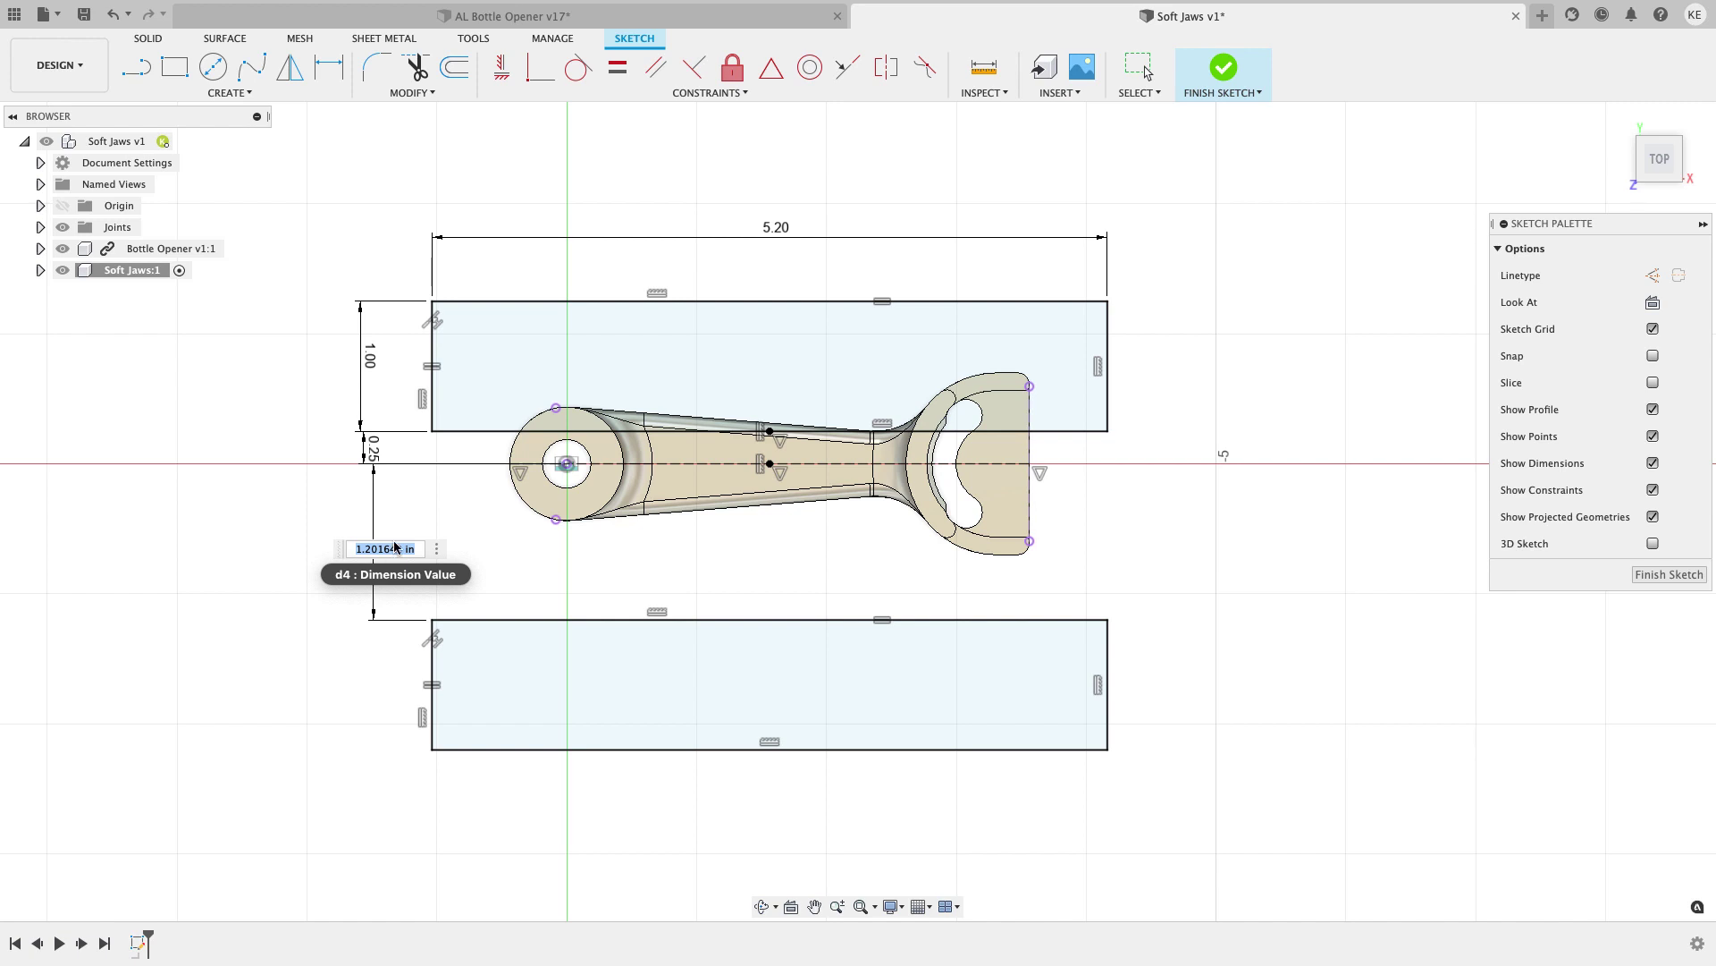
pyautogui.click(375, 458)
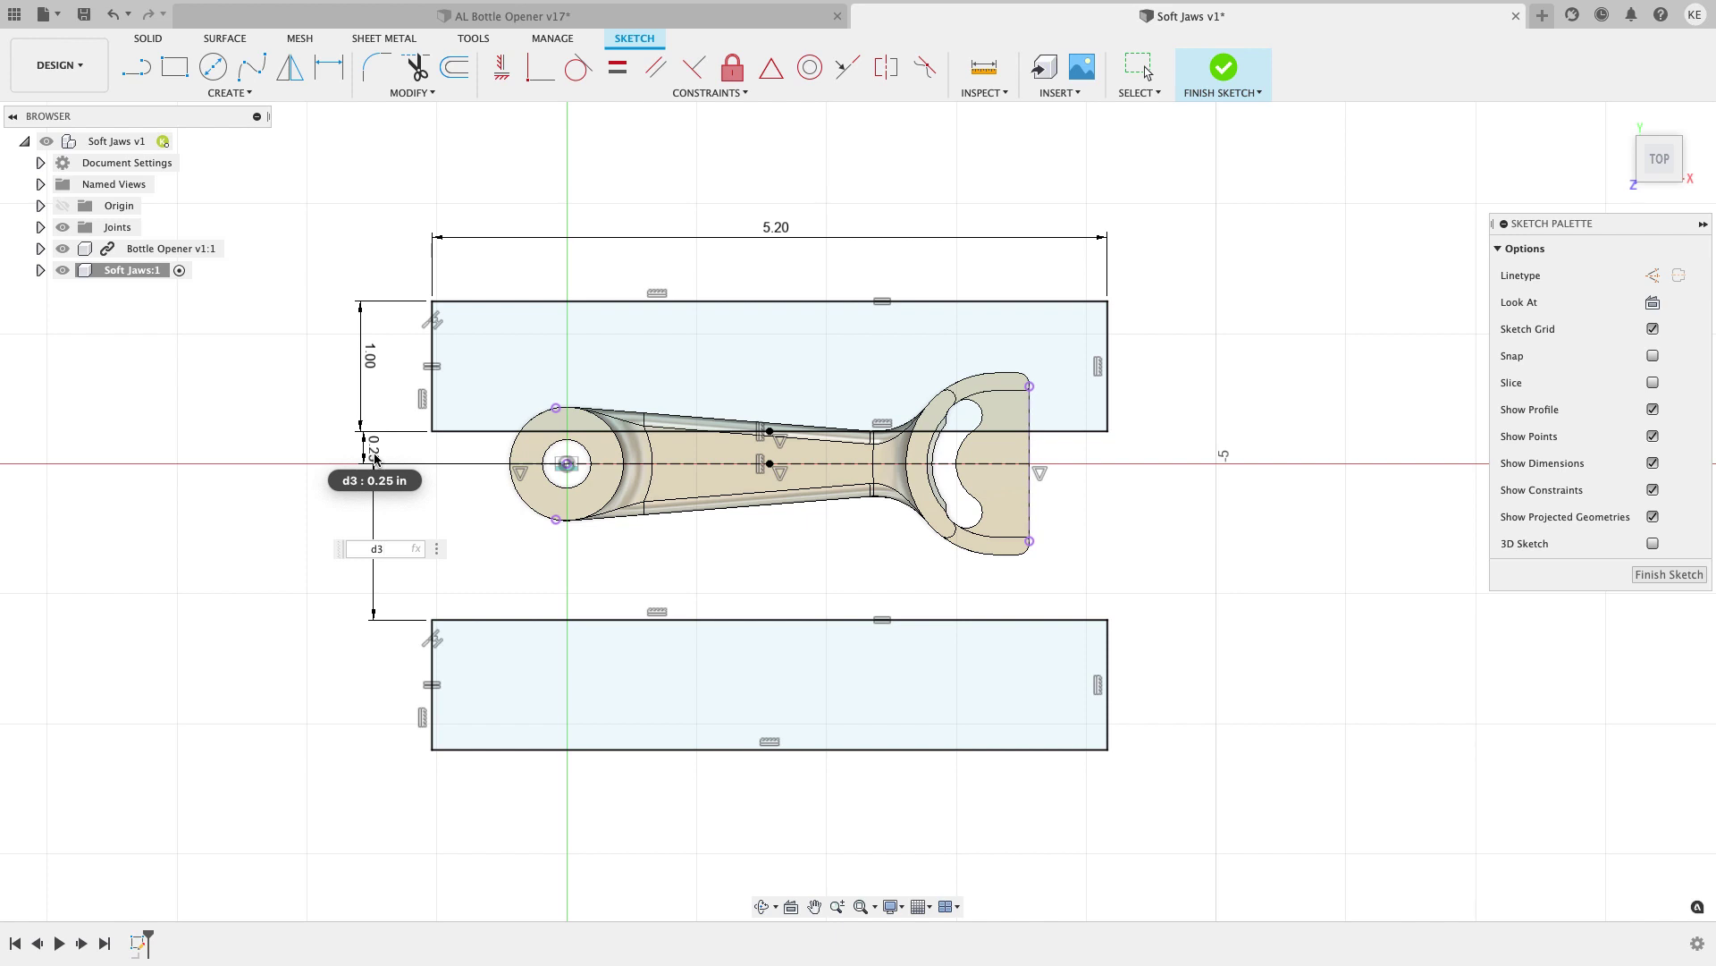
pyautogui.press('Return')
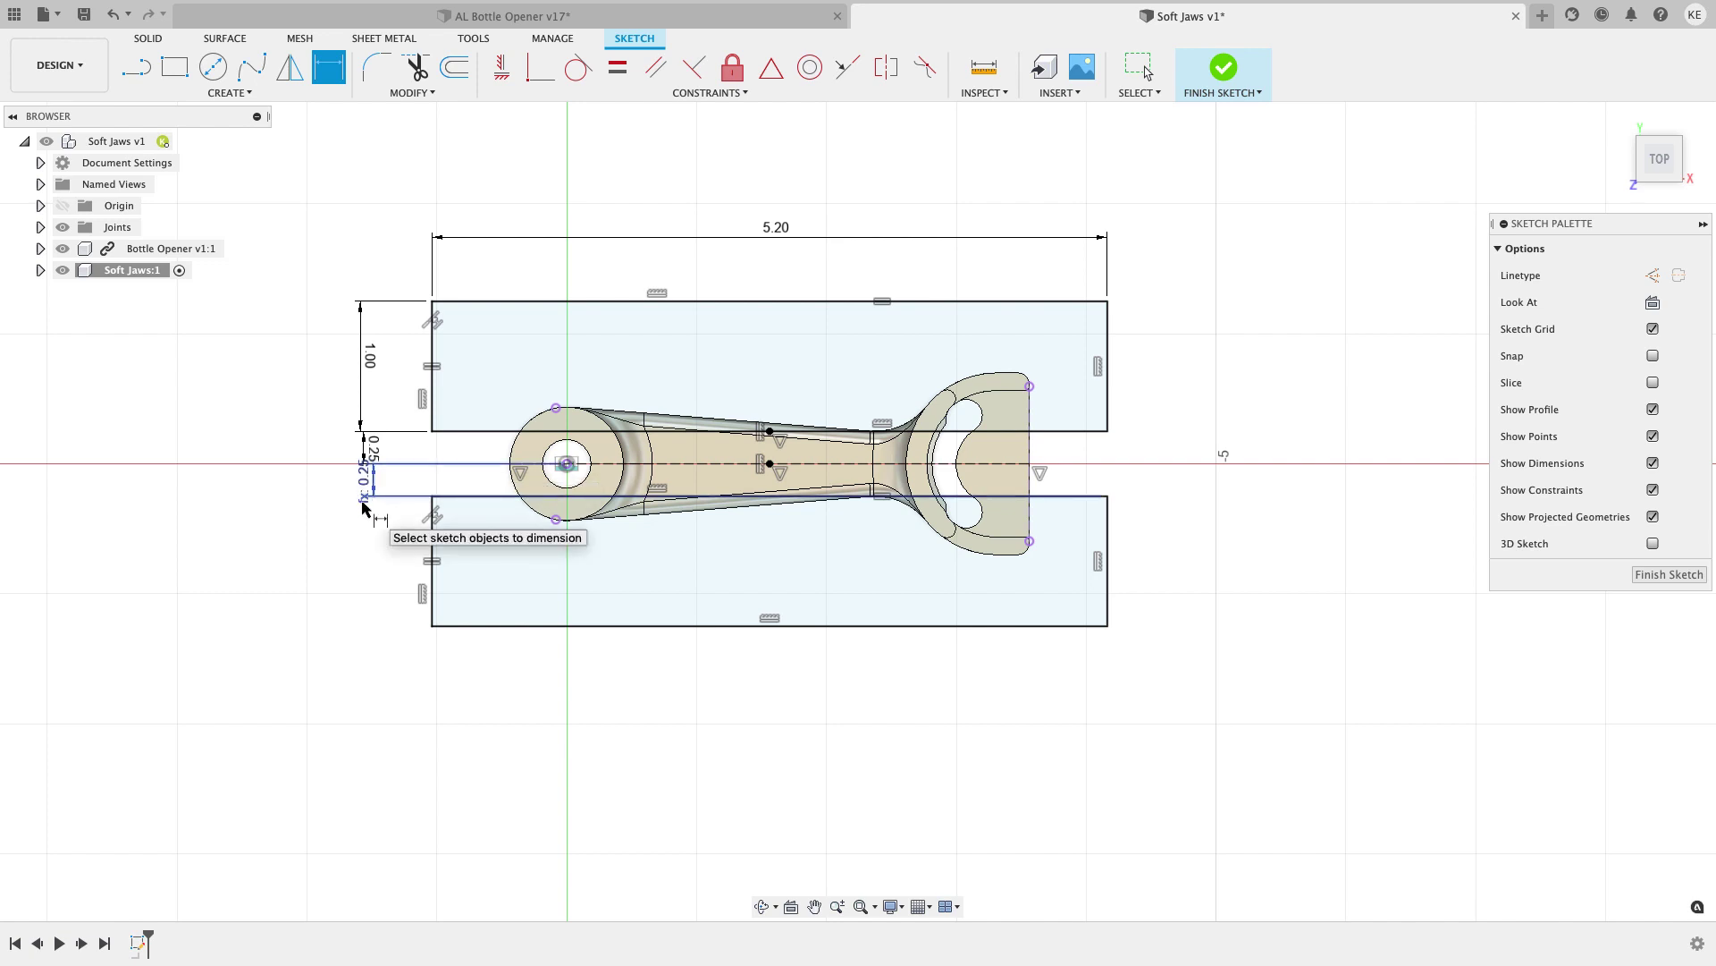
pyautogui.press('Escape')
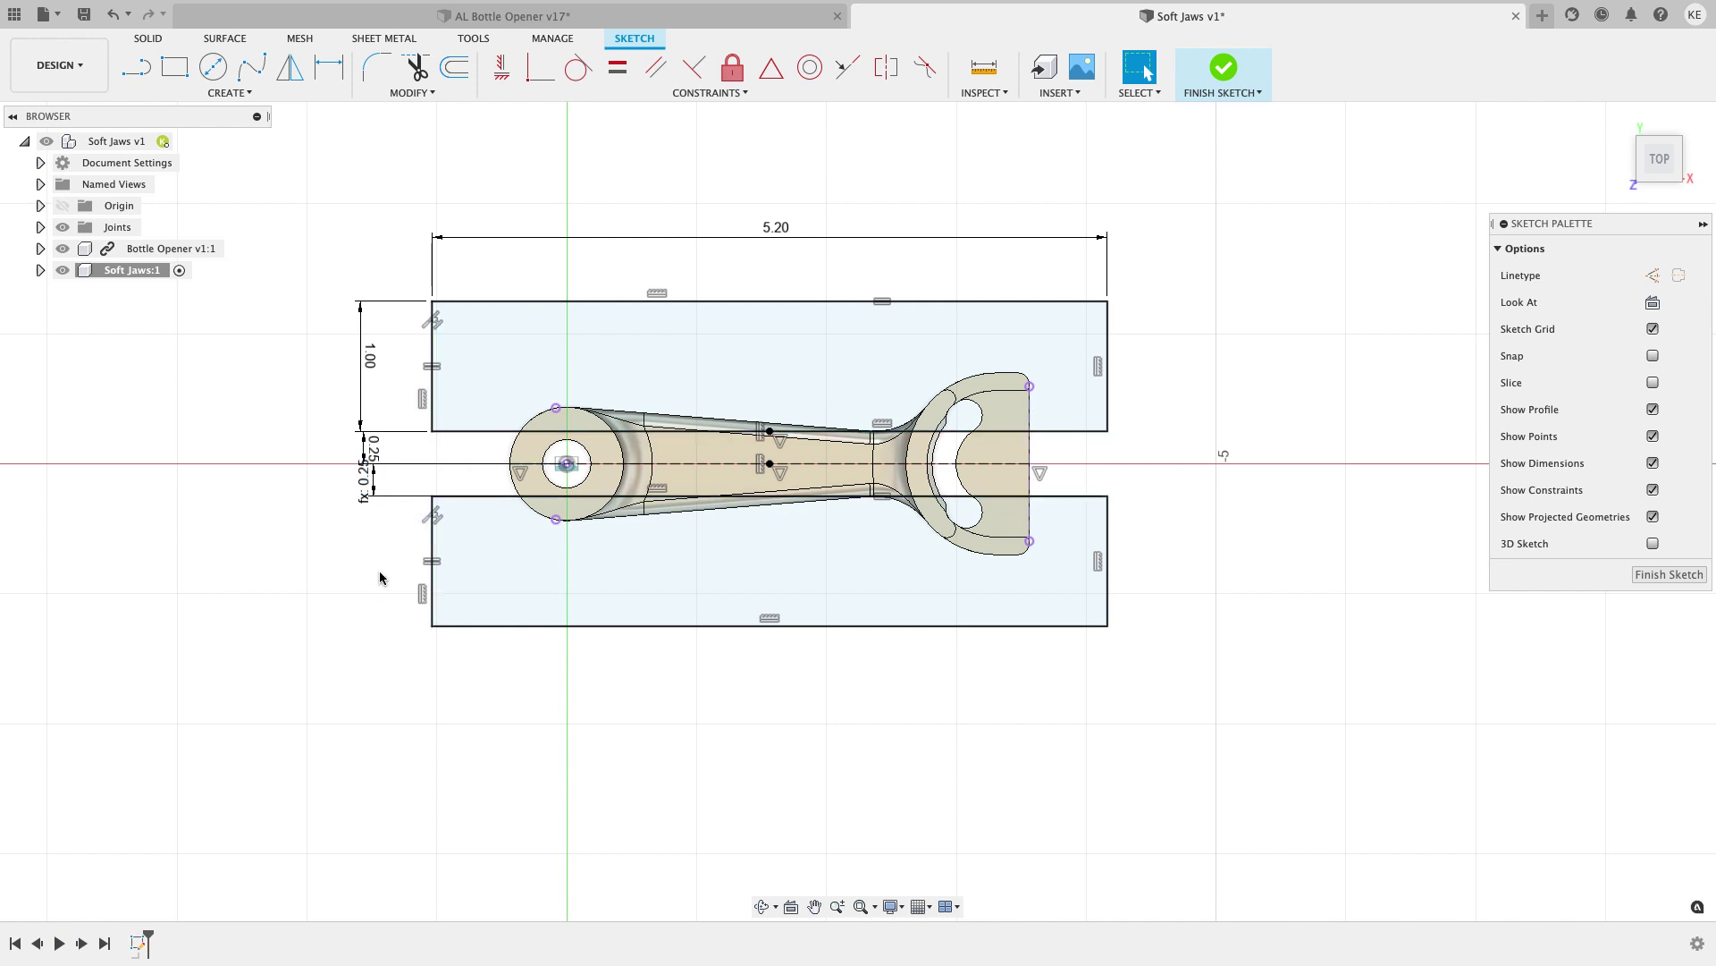
# Change the upper gap dimension to 0.125 in, updating both jaws.
pyautogui.doubleClick(372, 449)
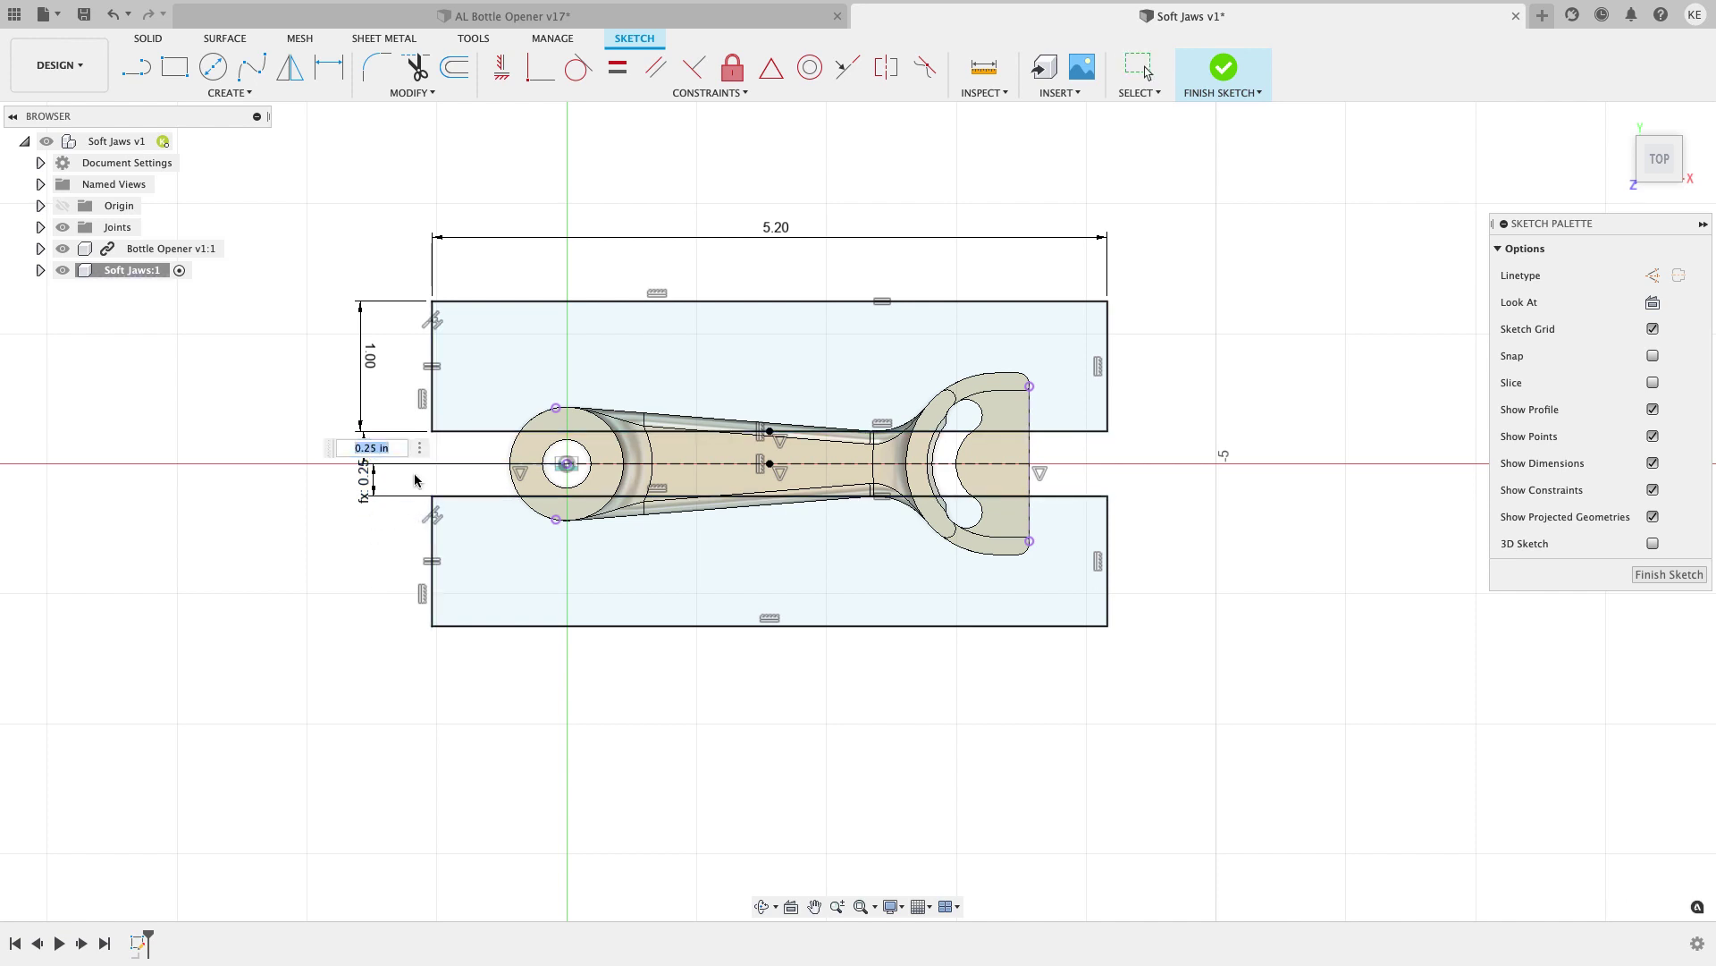
pyautogui.write('.125')
pyautogui.press('Return')
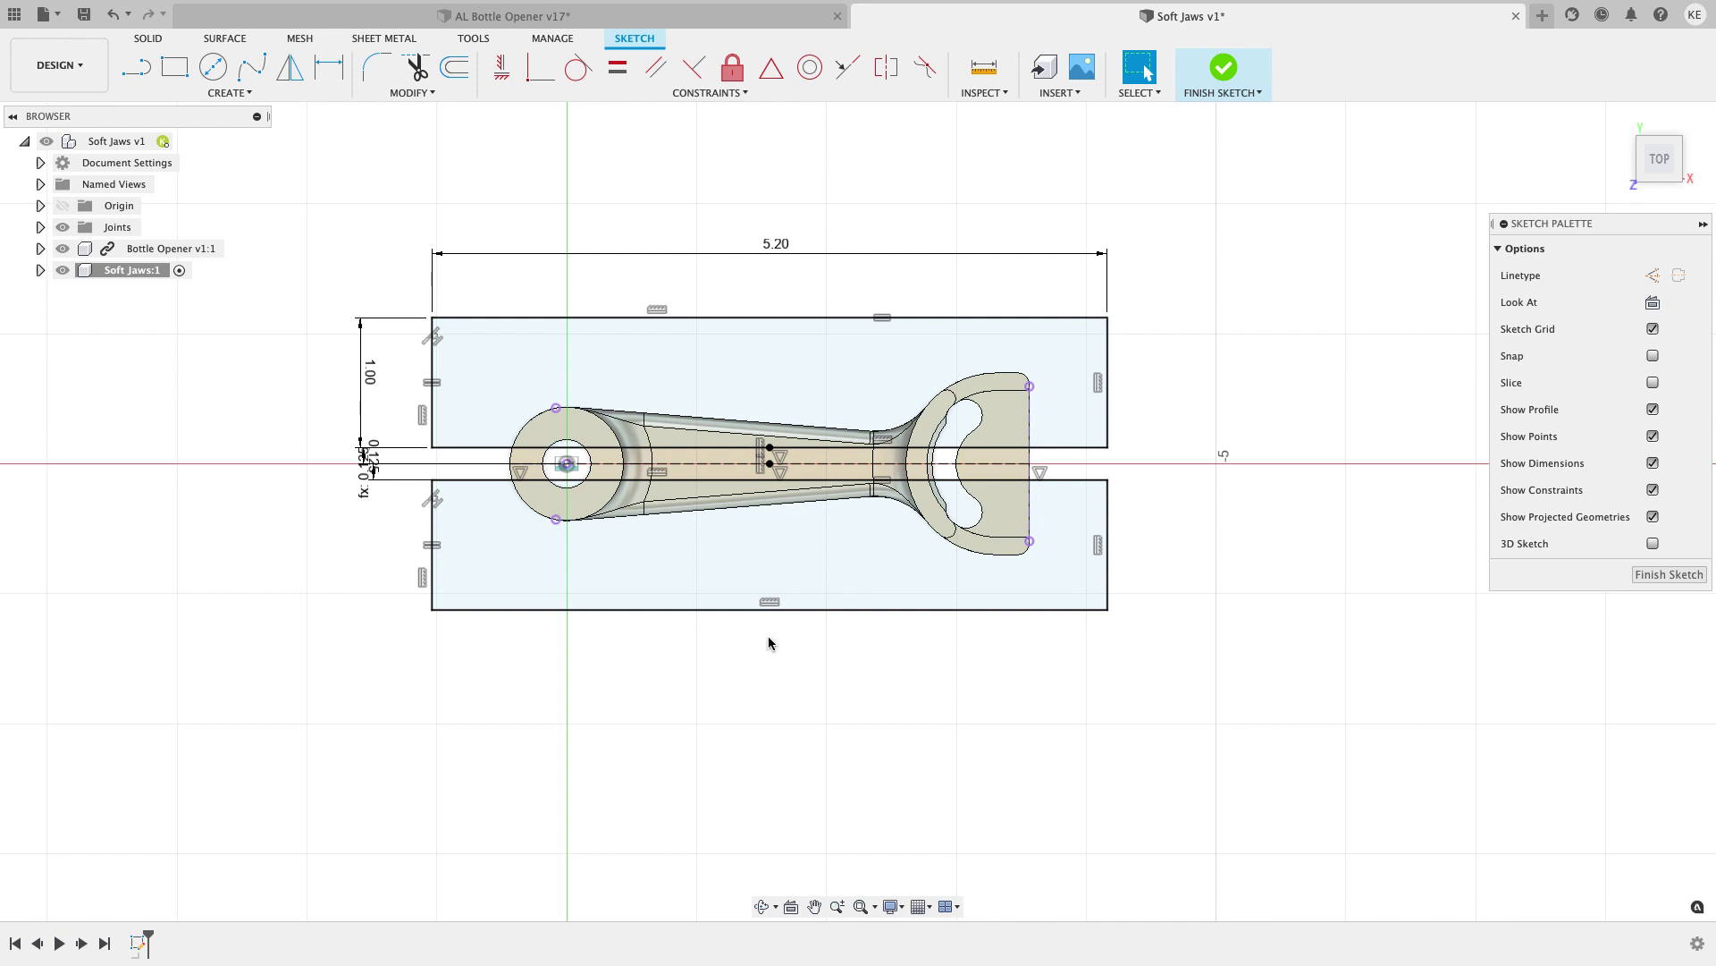
# Finish the jaw sketch and orbit the model to a tilted isometric view.
pyautogui.click(1654, 576)
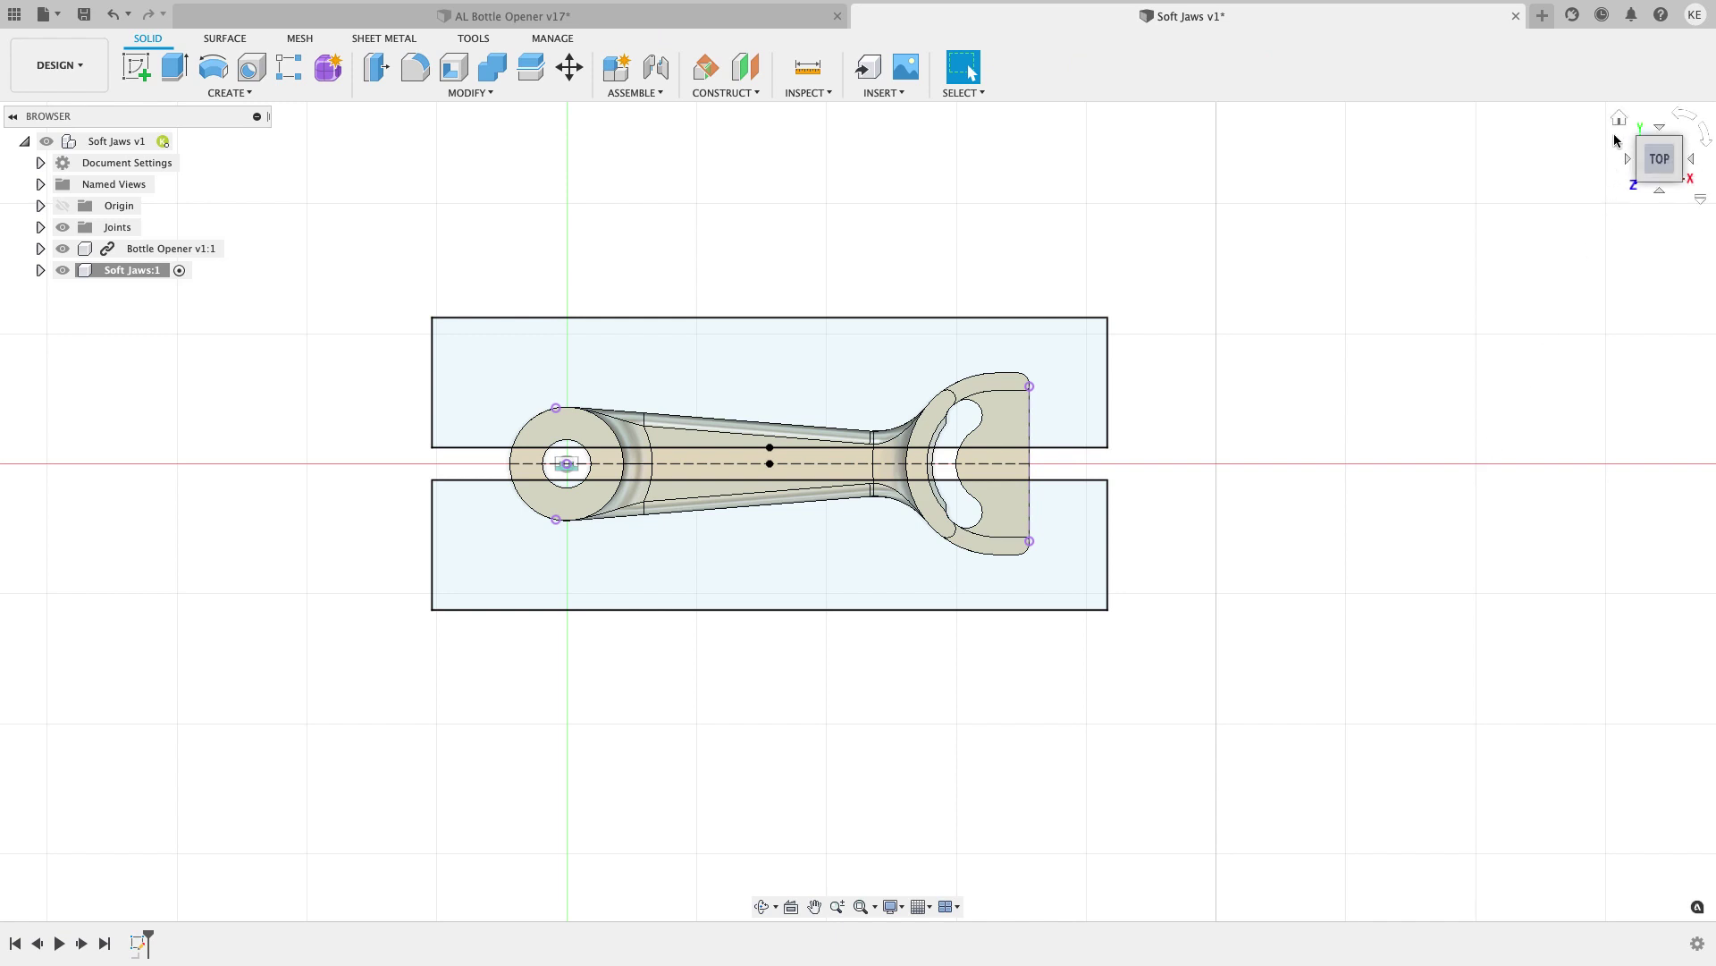
pyautogui.moveTo(1658, 159); pyautogui.dragTo(1425, 368)
pyautogui.keyDown('shift'); pyautogui.moveTo(1425, 369); pyautogui.dragTo(1182, 404, button='middle'); pyautogui.keyUp('shift')
pyautogui.scroll(-3, 1282, 398)
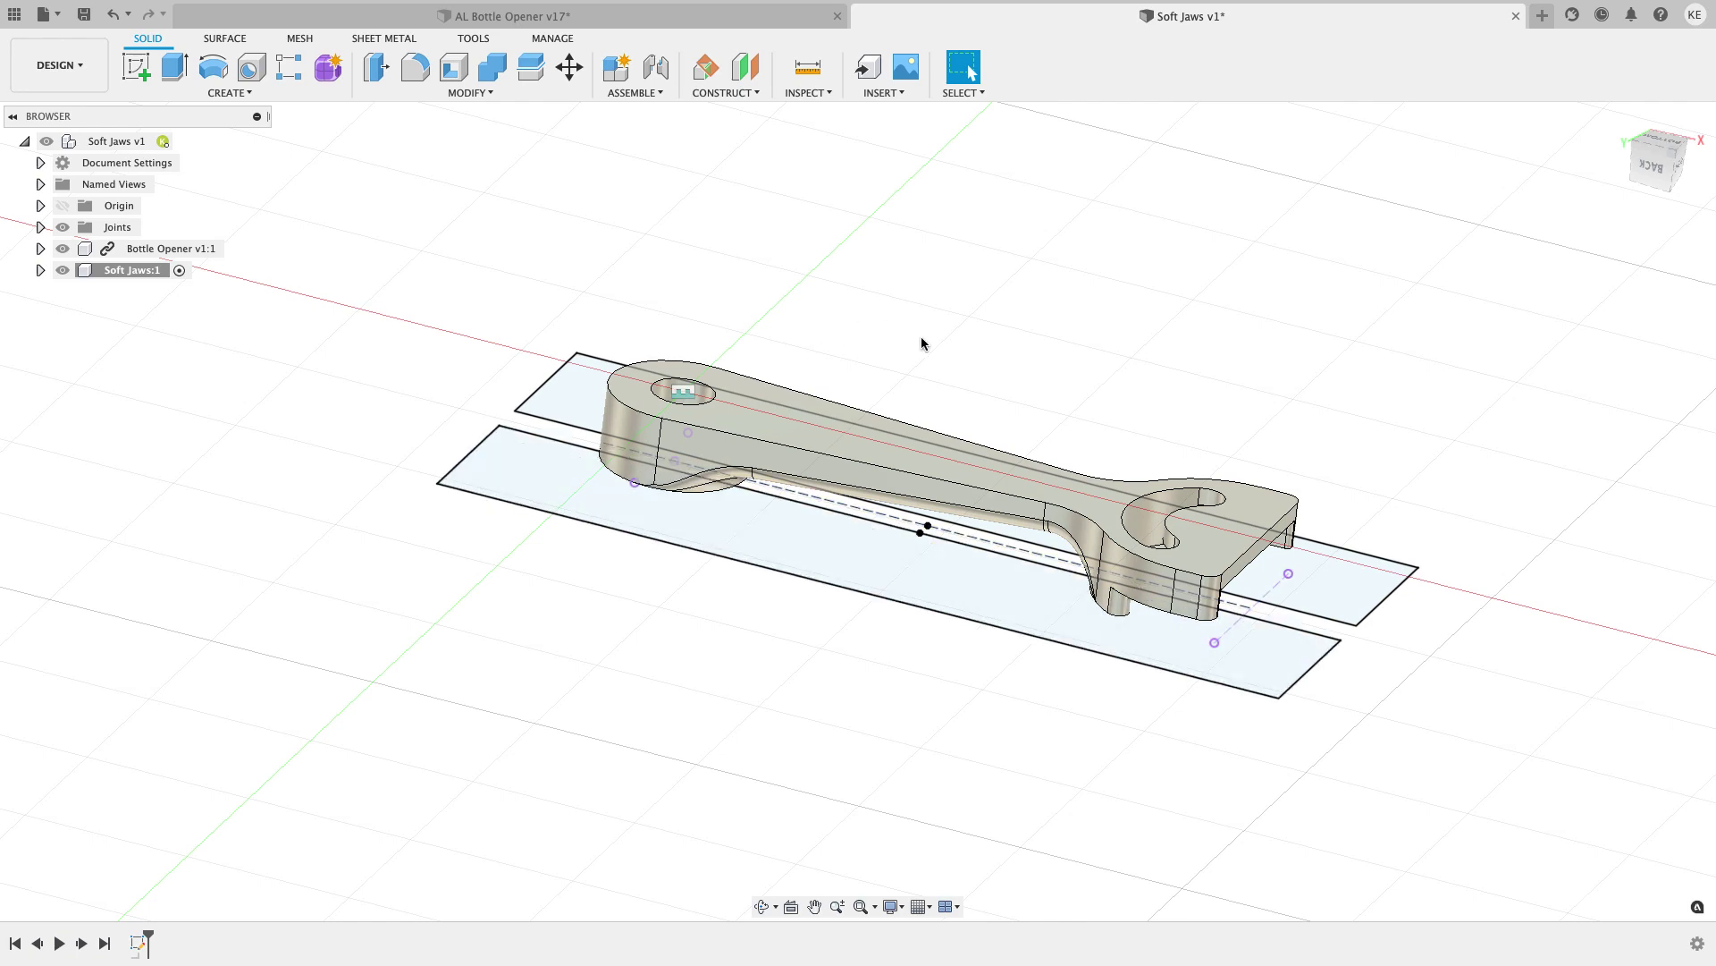
pyautogui.moveTo(919, 341)
pyautogui.keyDown('shift'); pyautogui.mouseDown(button='middle')
pyautogui.moveTo(889, 320)
pyautogui.moveTo(904, 356)
pyautogui.mouseUp(button='middle'); pyautogui.keyUp('shift')
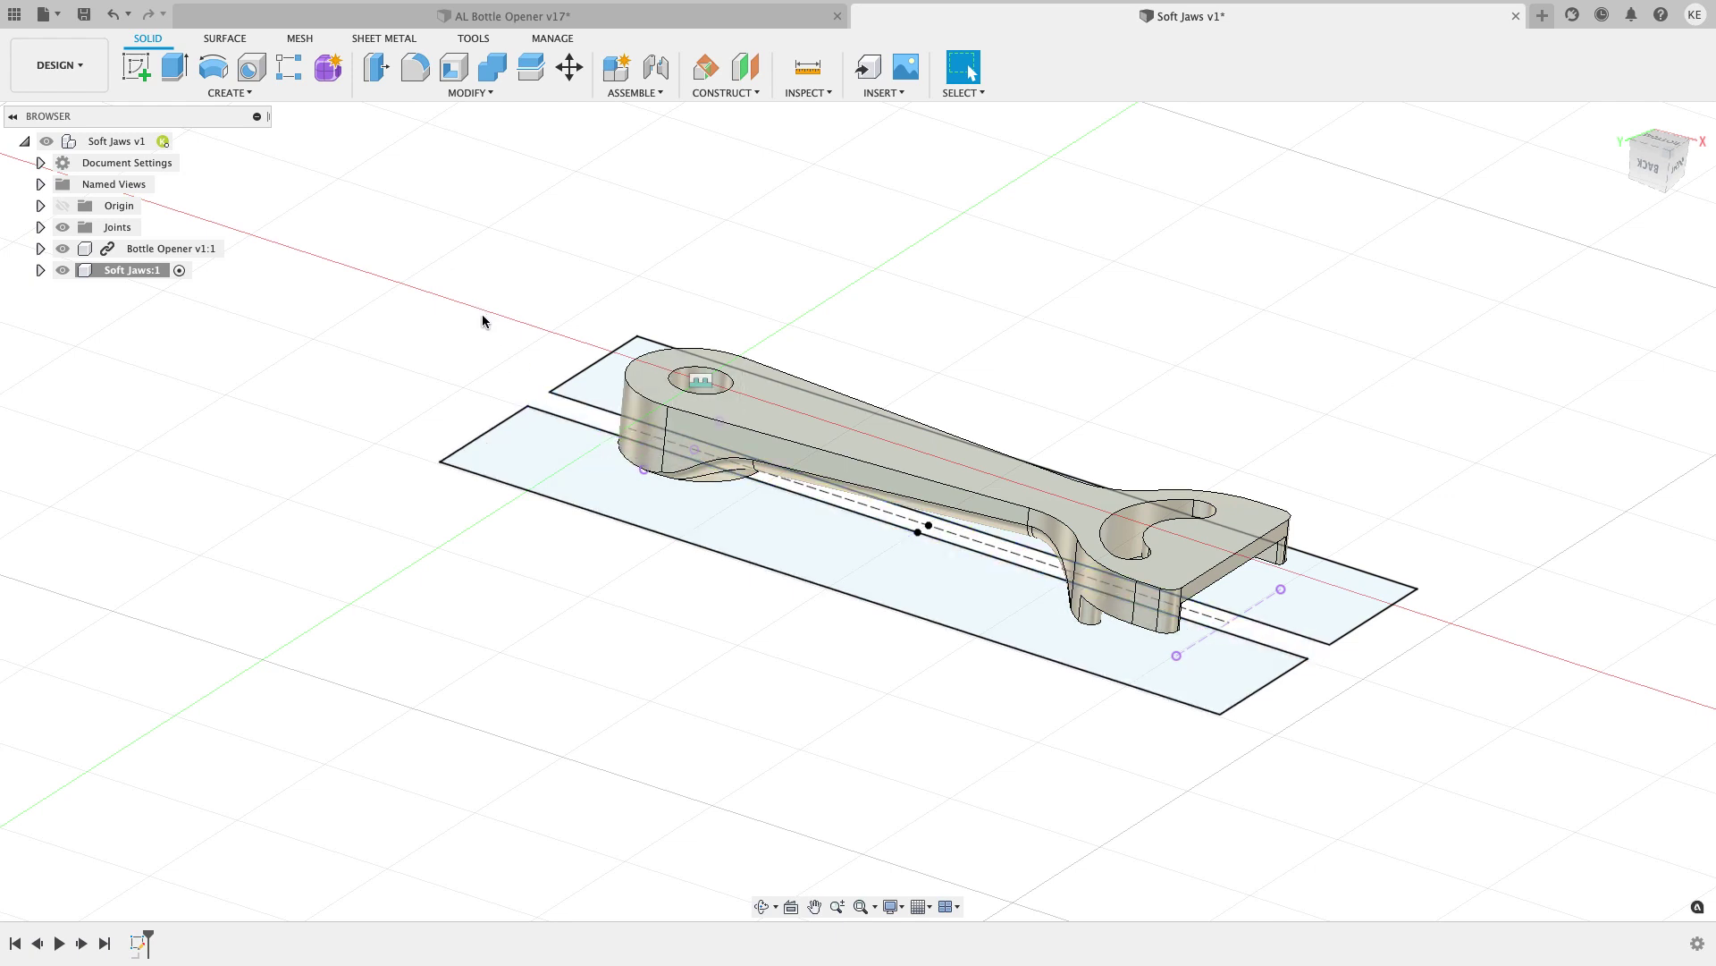
pyautogui.keyDown('shift'); pyautogui.moveTo(481, 314); pyautogui.dragTo(481, 336, button='middle'); pyautogui.keyUp('shift')
# Extrude the lower and upper jaw rectangles 1.1875 in downward into solid blocks.
pyautogui.click(175, 67)
pyautogui.click(582, 444)
pyautogui.click(606, 350)
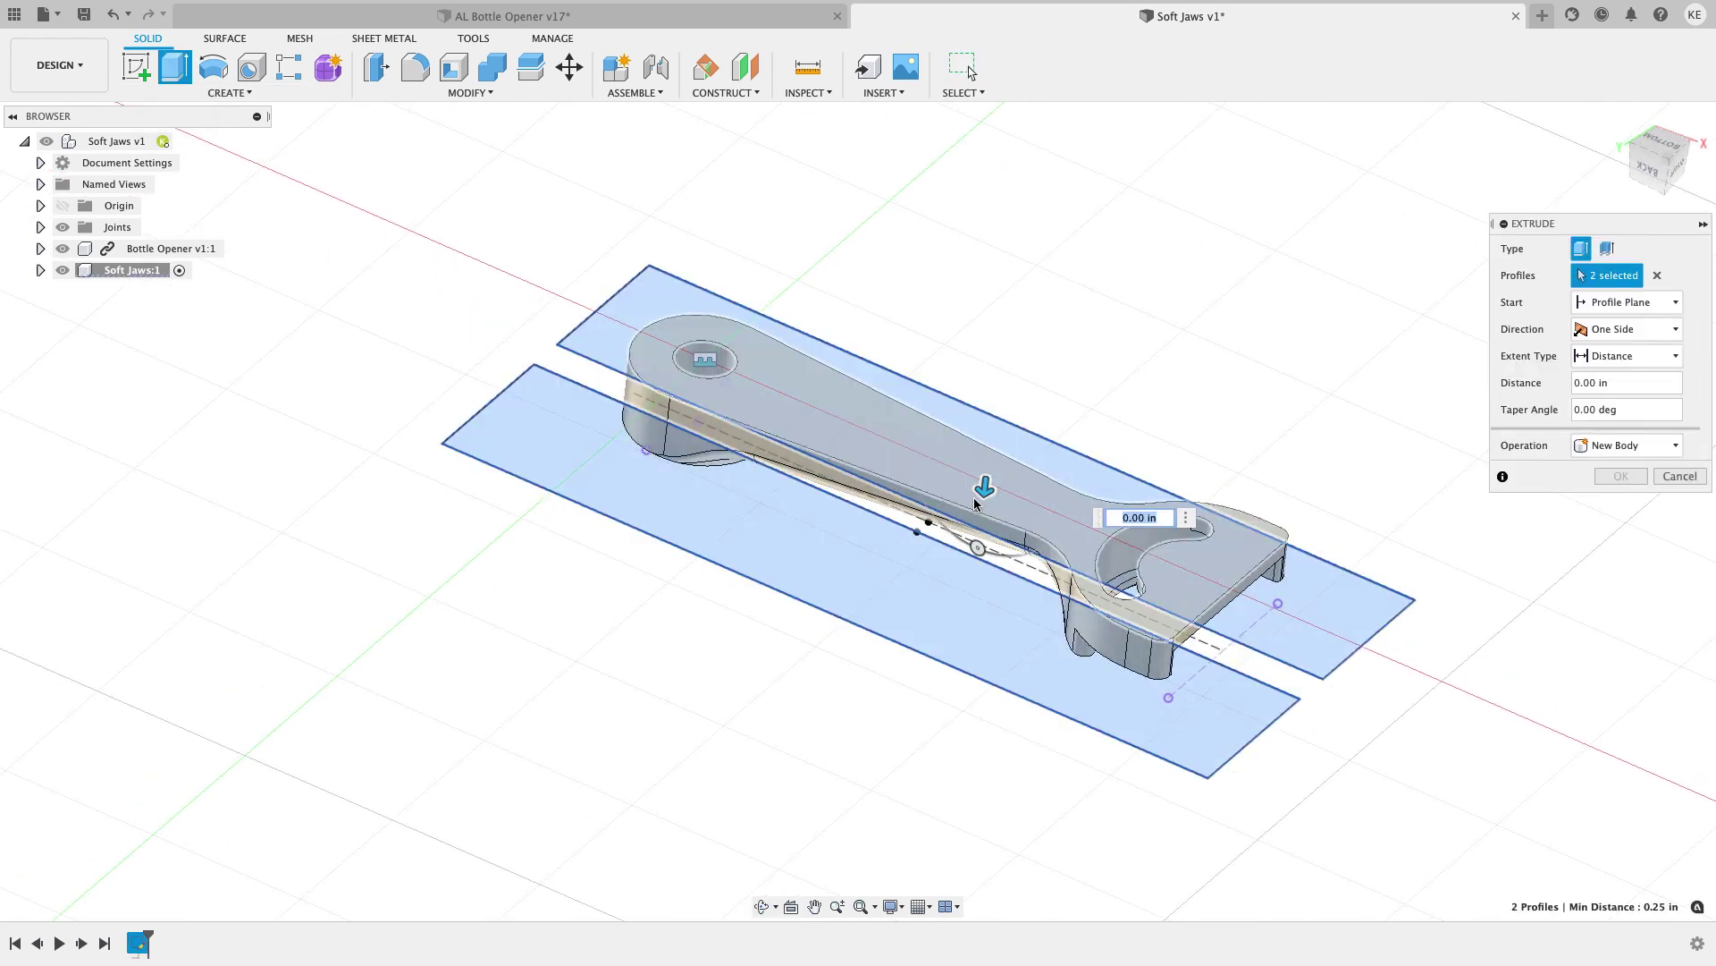
pyautogui.moveTo(984, 487); pyautogui.dragTo(961, 617)
pyautogui.write('1.187')
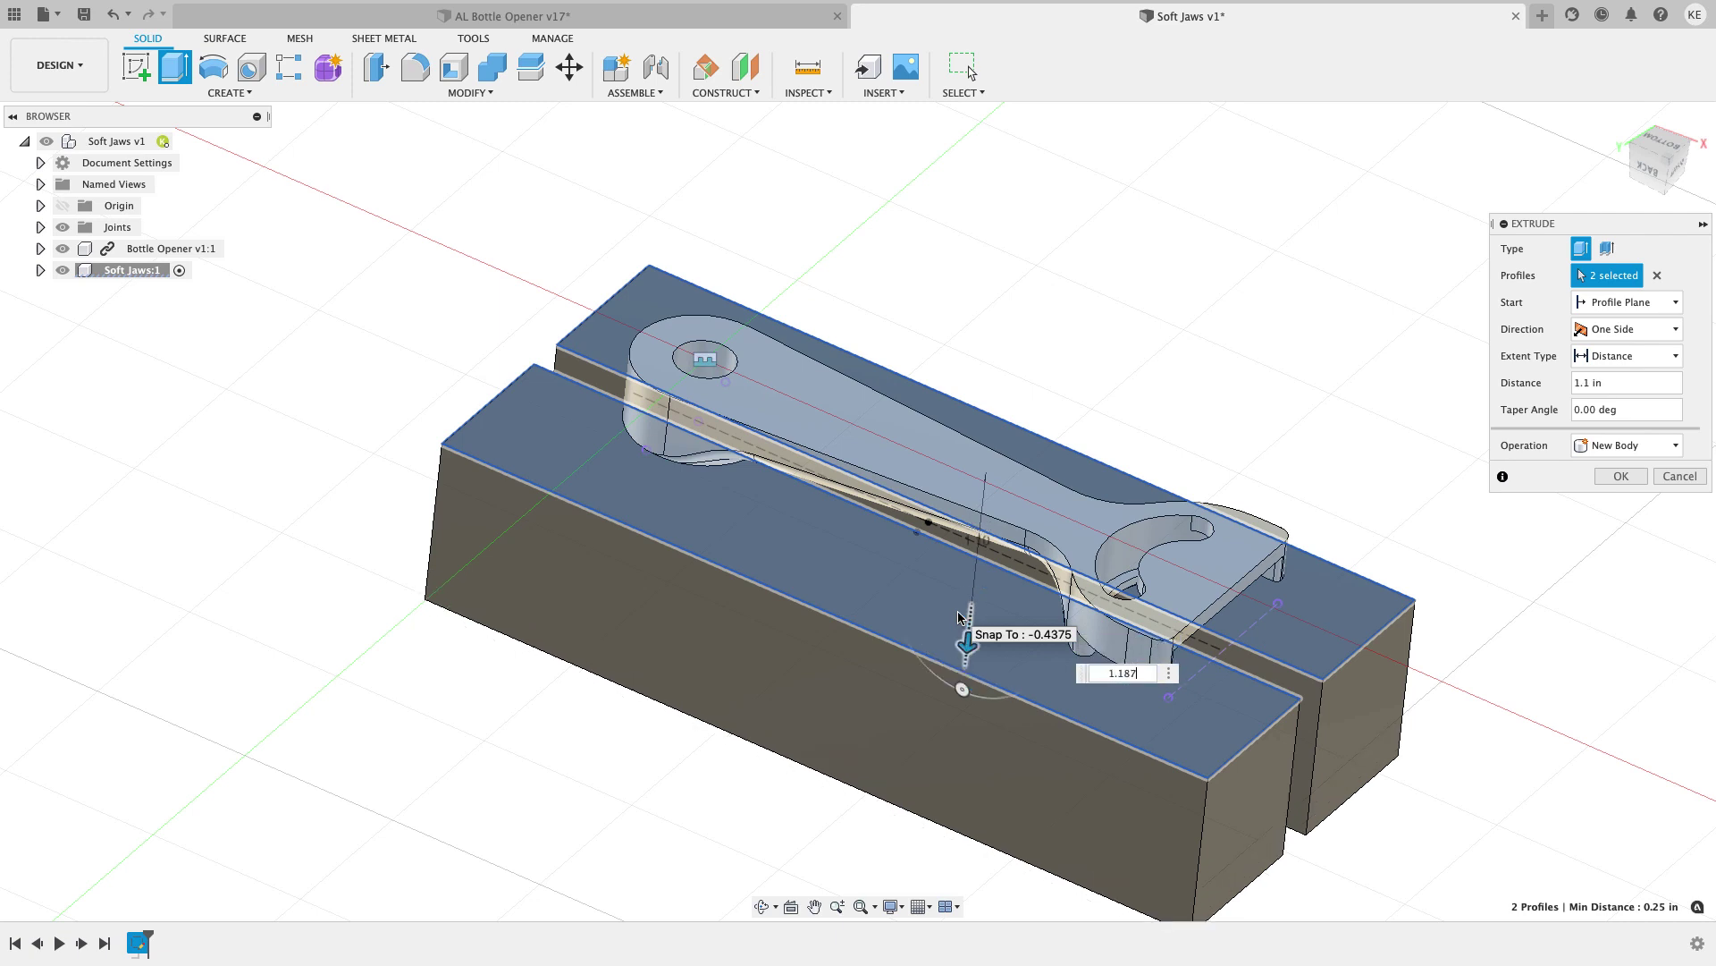
pyautogui.write('5')
pyautogui.click(1621, 476)
pyautogui.keyDown('shift'); pyautogui.moveTo(1396, 504); pyautogui.dragTo(1368, 479, button='middle'); pyautogui.keyUp('shift')
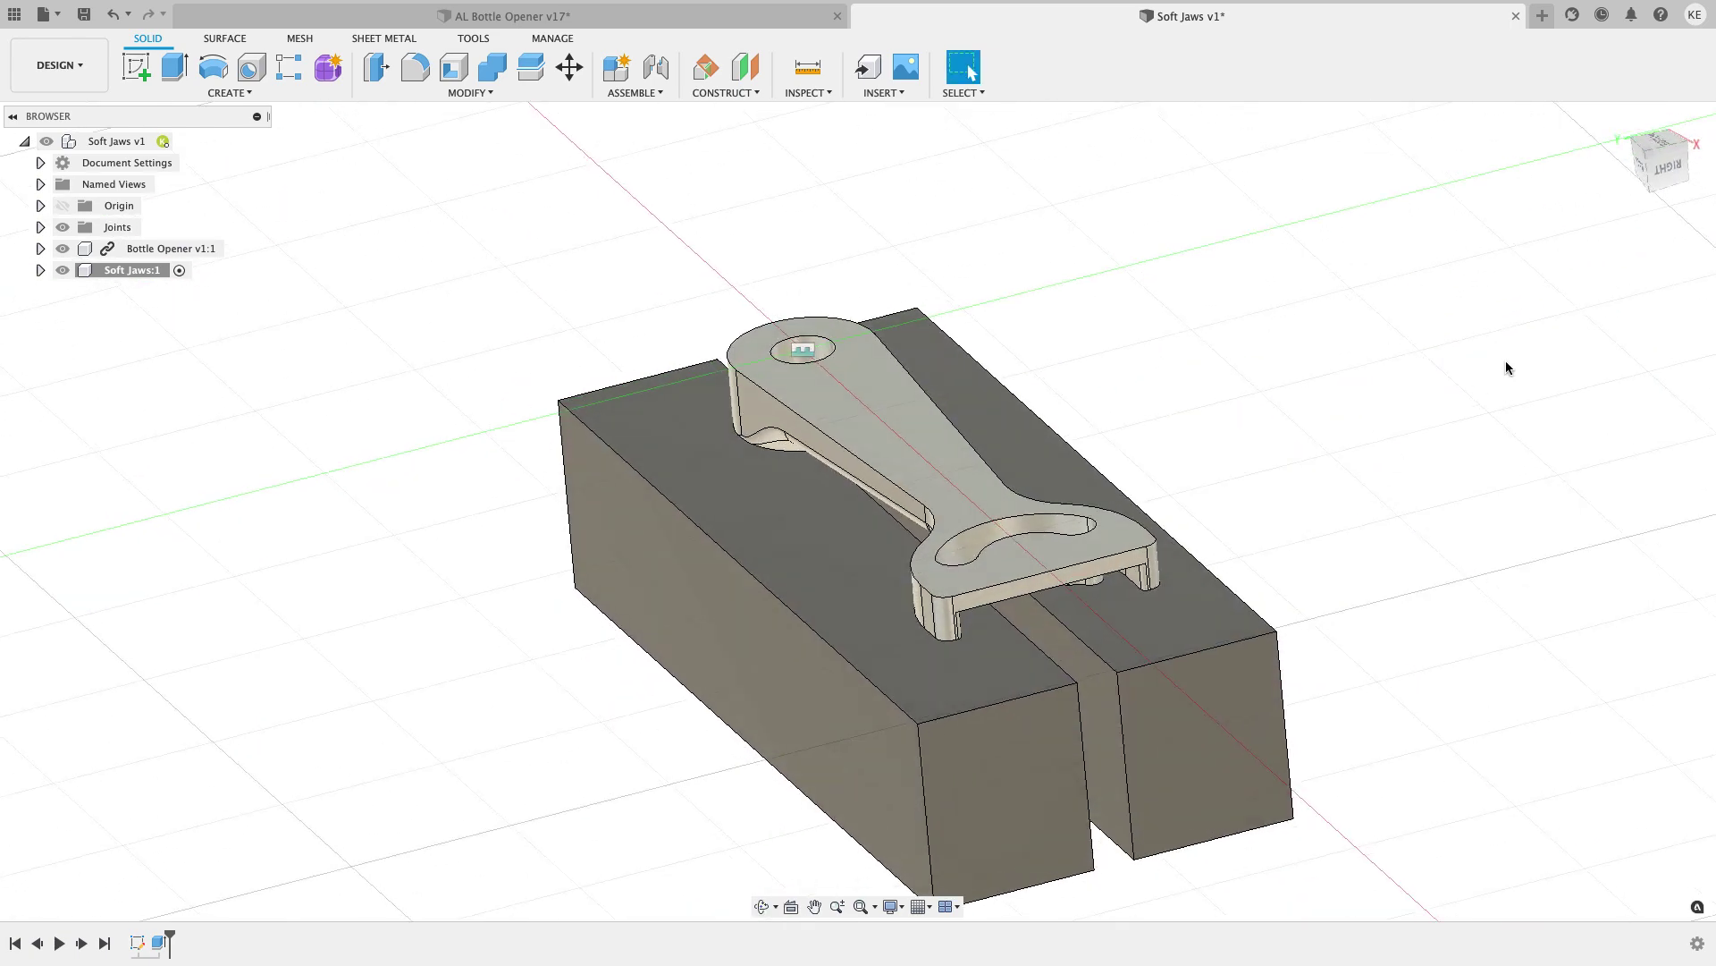
pyautogui.keyDown('shift'); pyautogui.moveTo(1638, 190); pyautogui.dragTo(1326, 381, button='middle'); pyautogui.keyUp('shift')
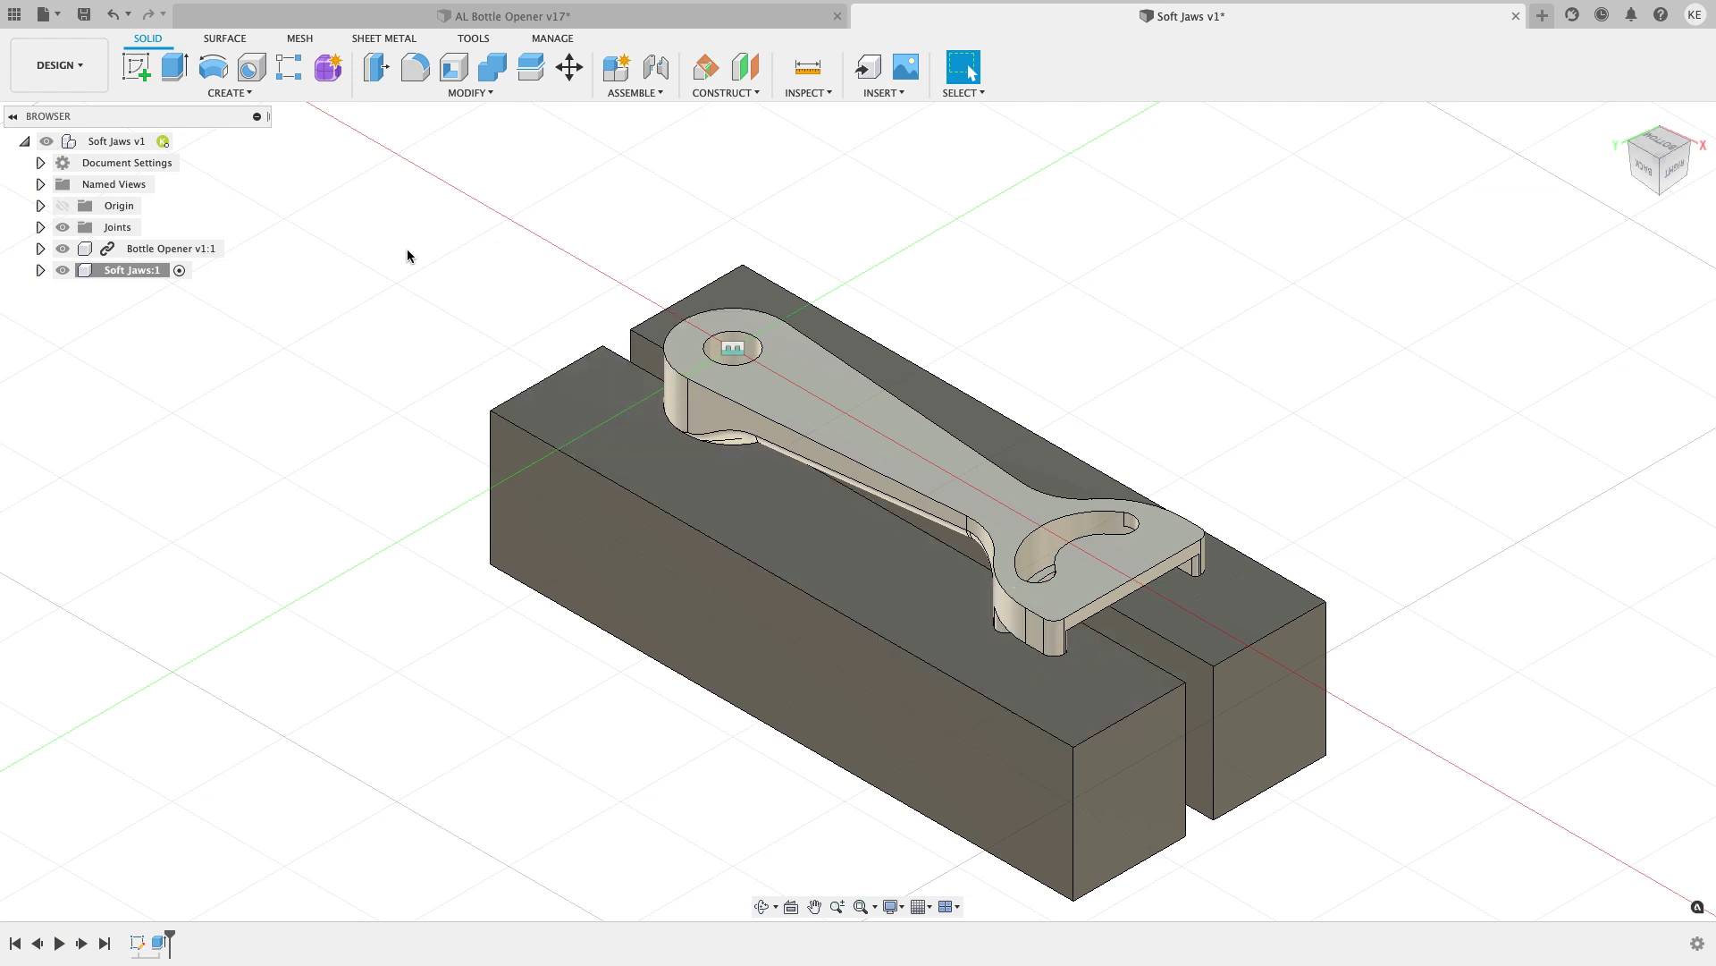
# Sketch on the front jaw block's face, briefly hiding then re-showing the opener and jaw bodies.
pyautogui.click(138, 68)
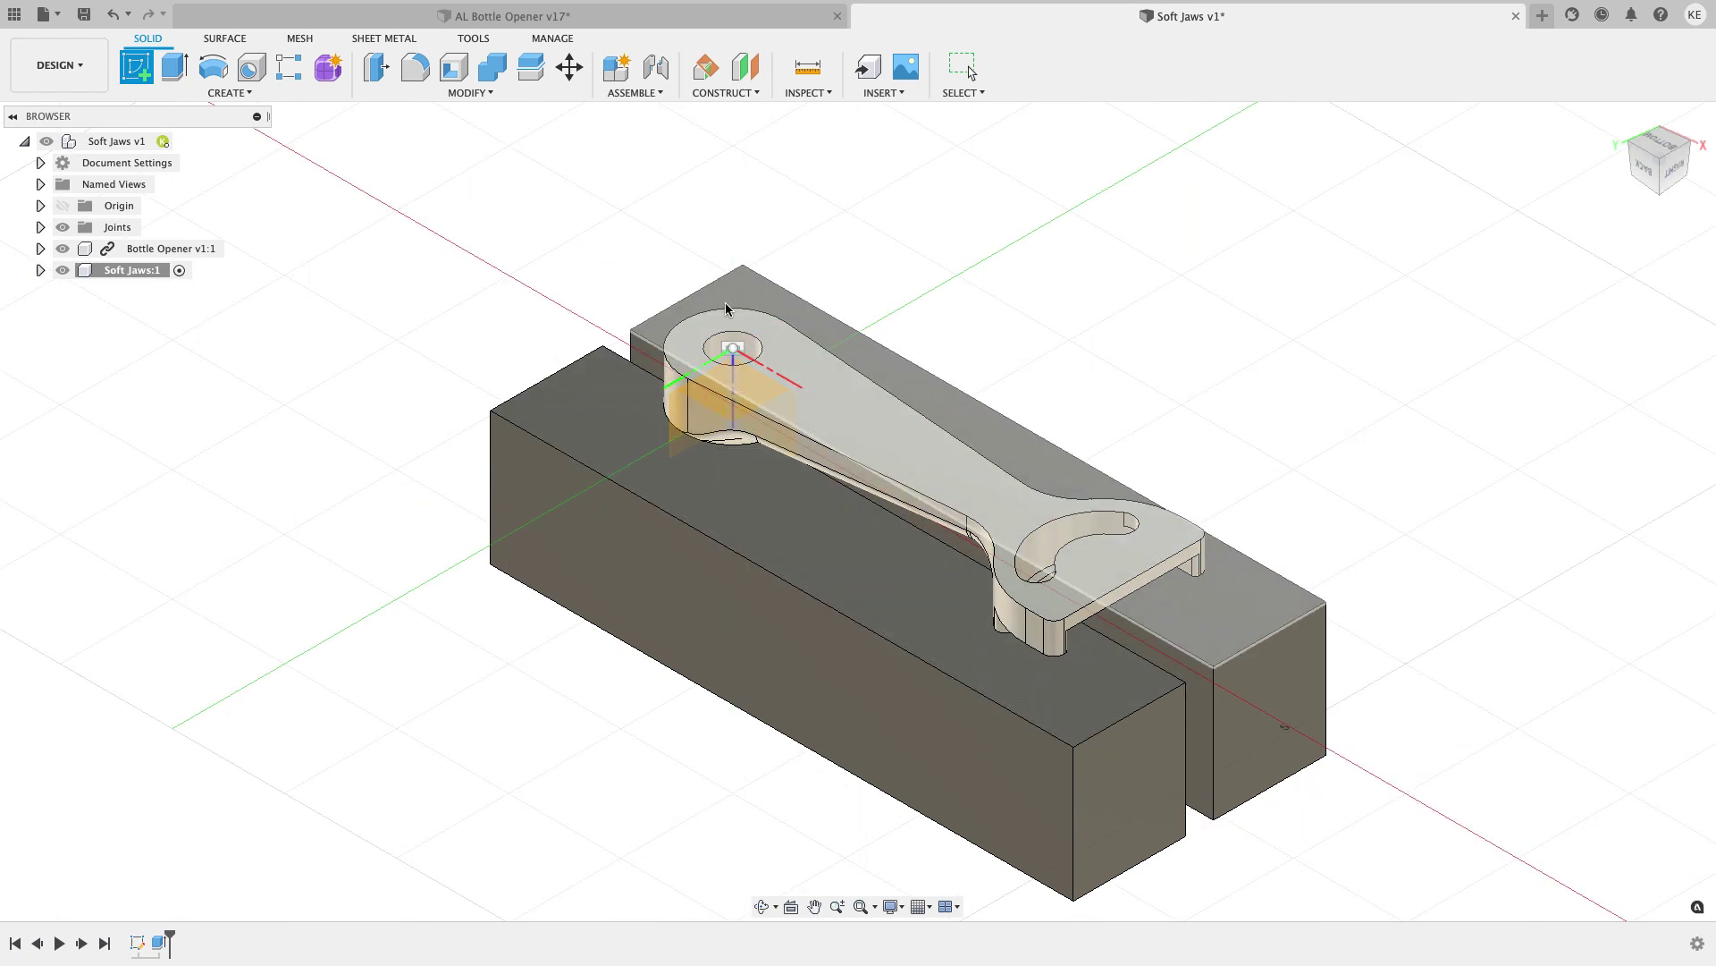
pyautogui.click(599, 409)
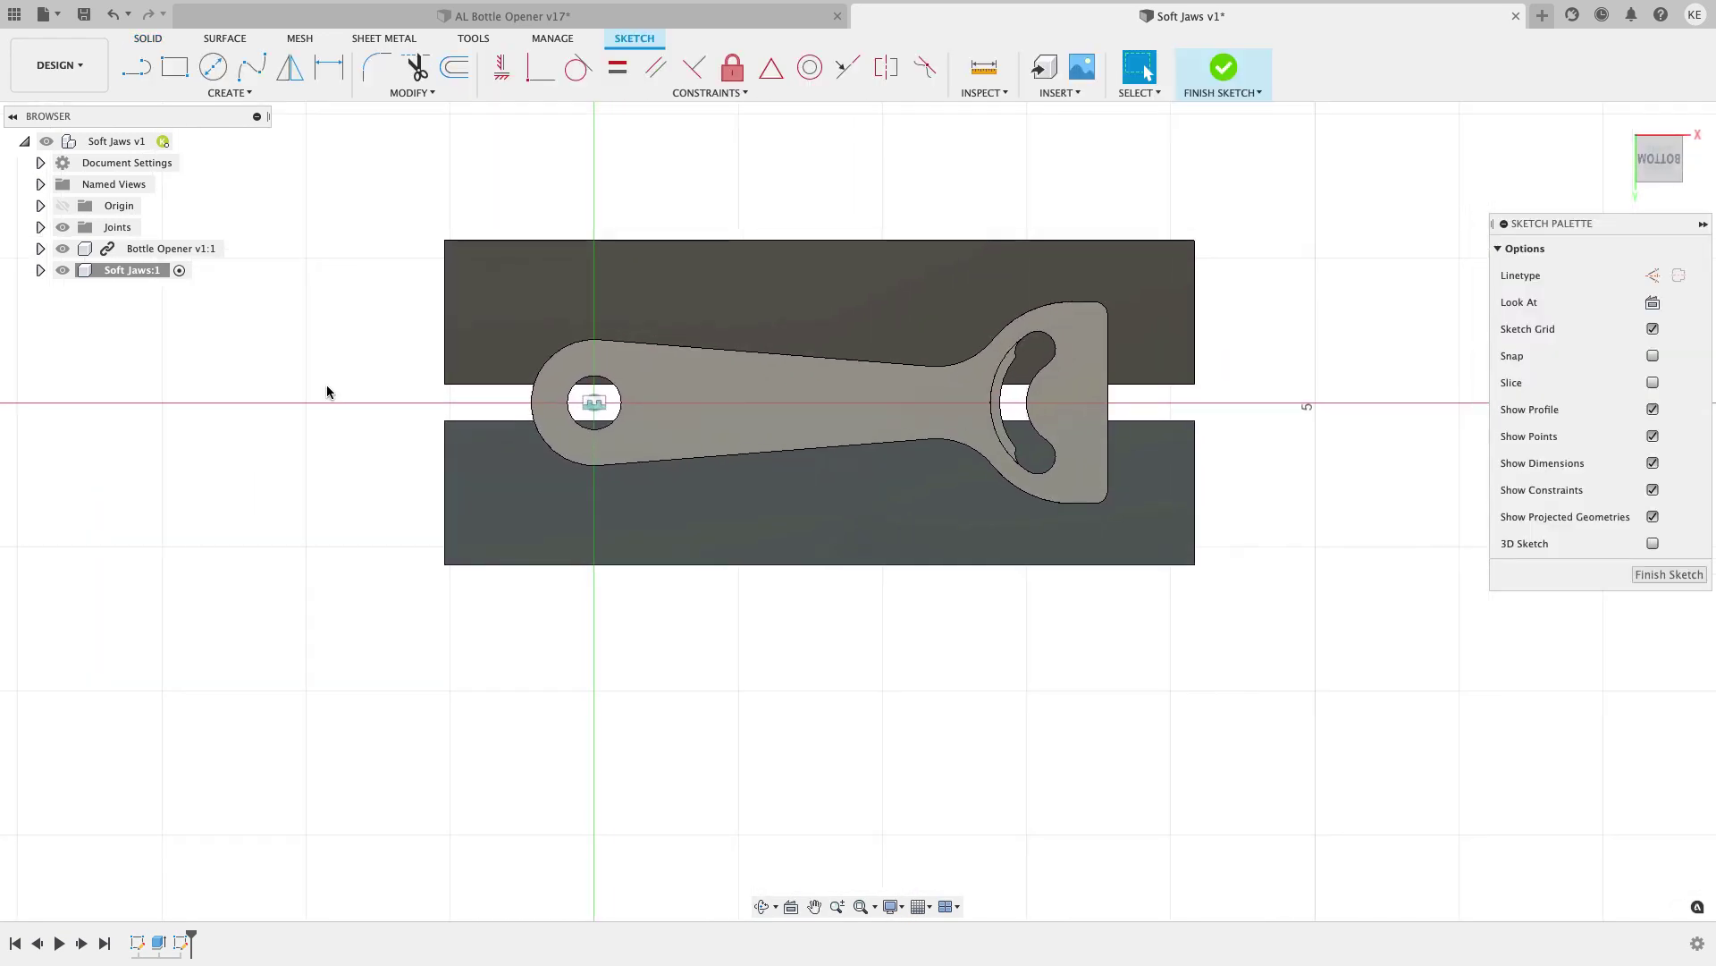
pyautogui.click(63, 250)
pyautogui.click(40, 270)
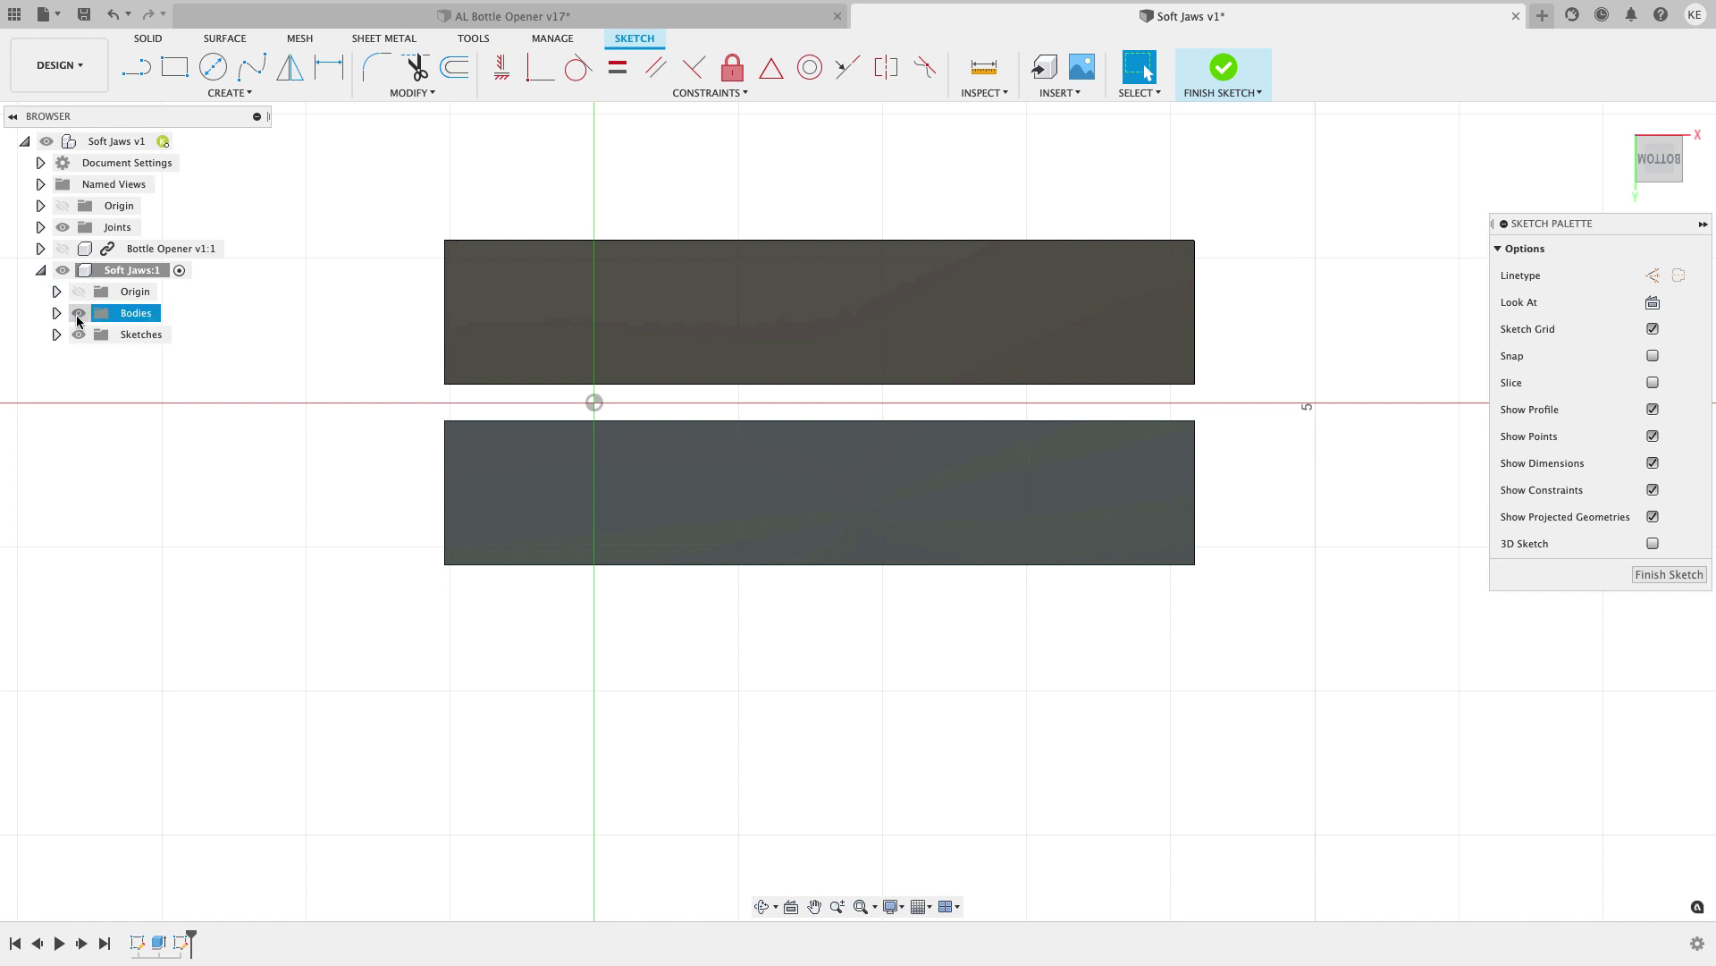
pyautogui.click(79, 313)
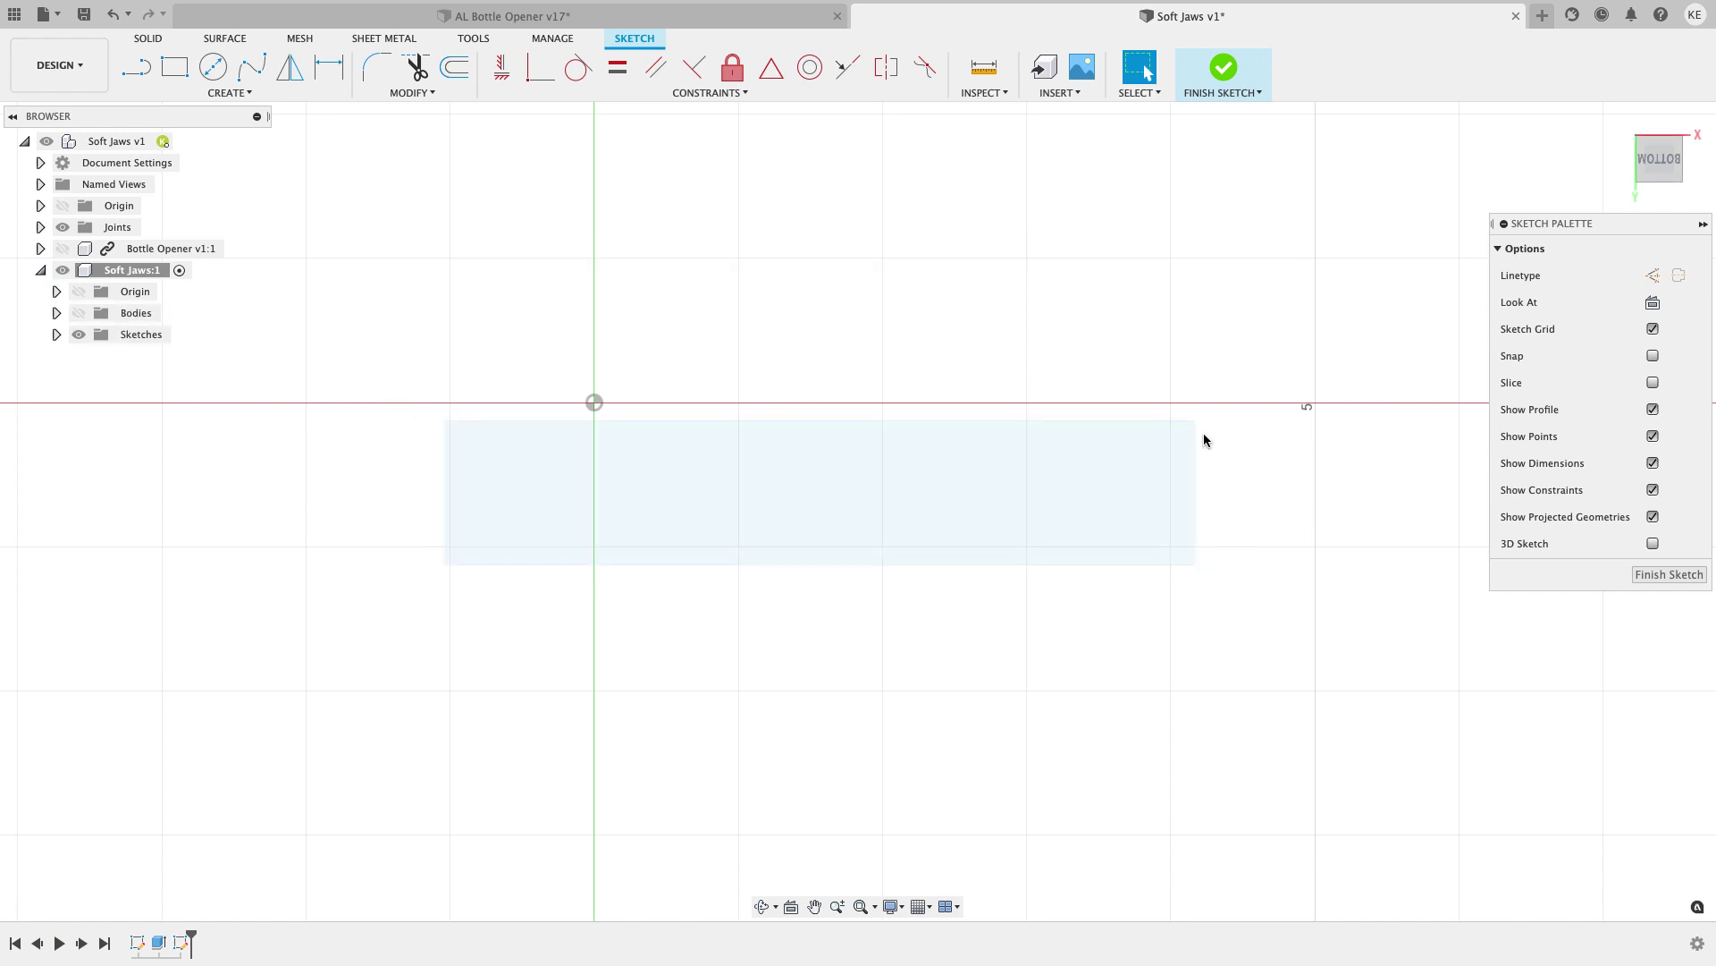
pyautogui.click(79, 313)
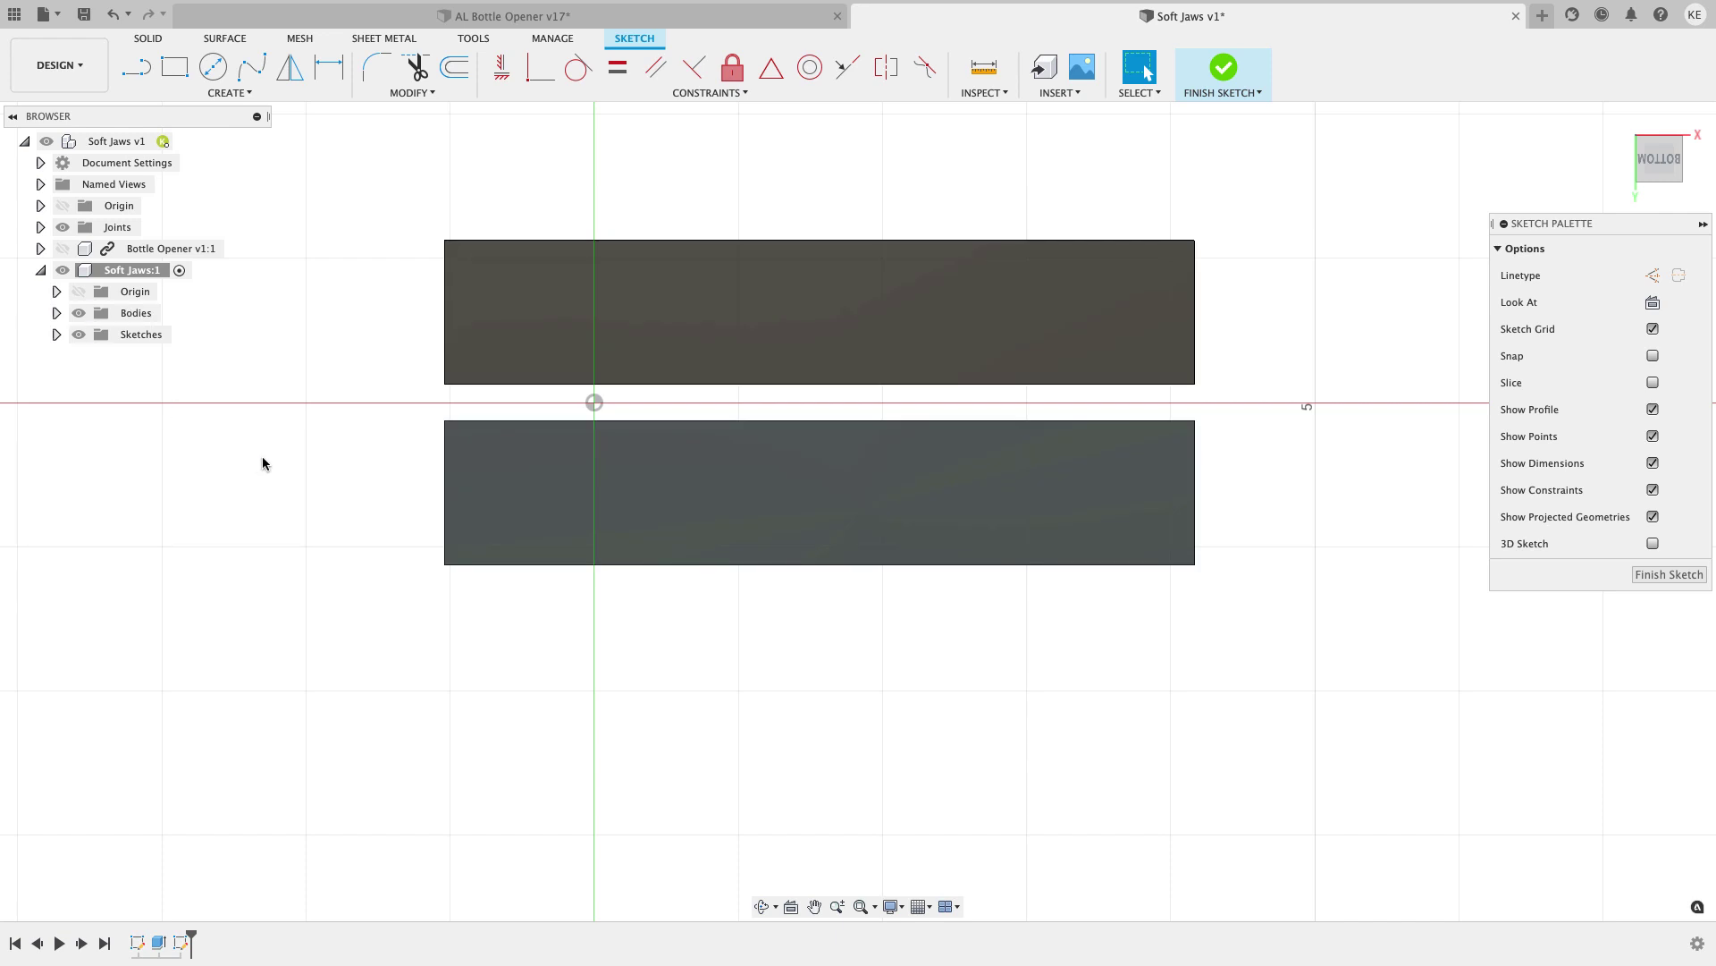
pyautogui.click(61, 248)
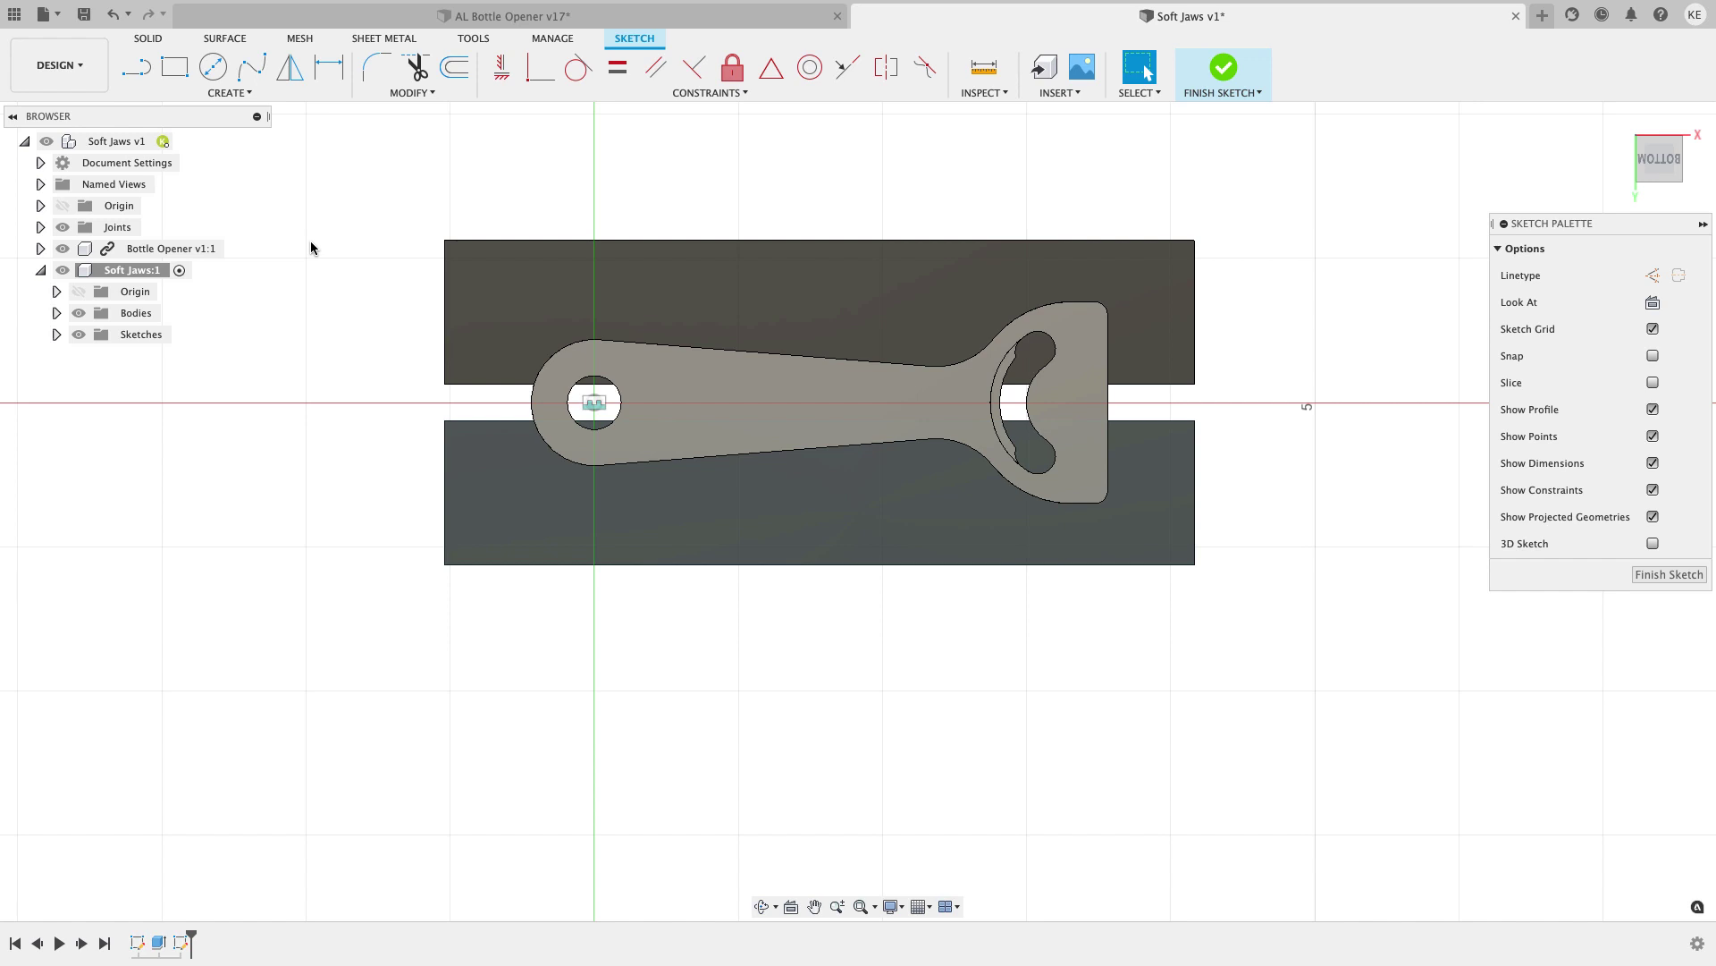
# Project the top jaw body and the bottle opener body into the sketch.
pyautogui.press('p')
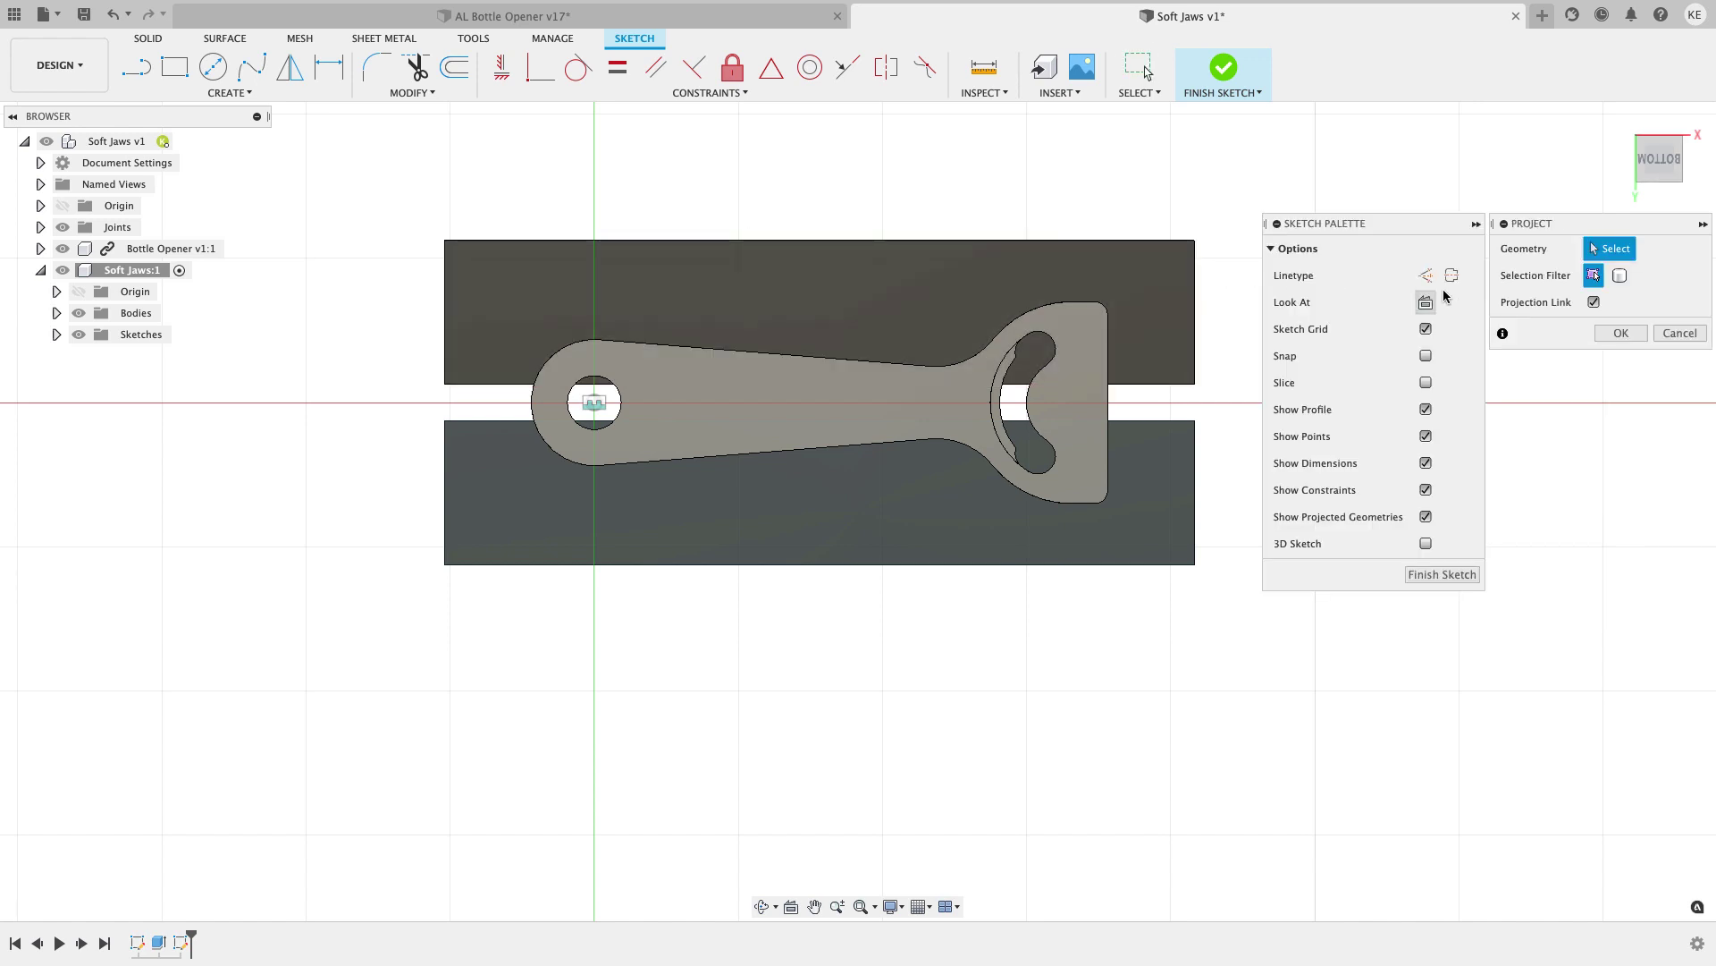
pyautogui.click(1620, 275)
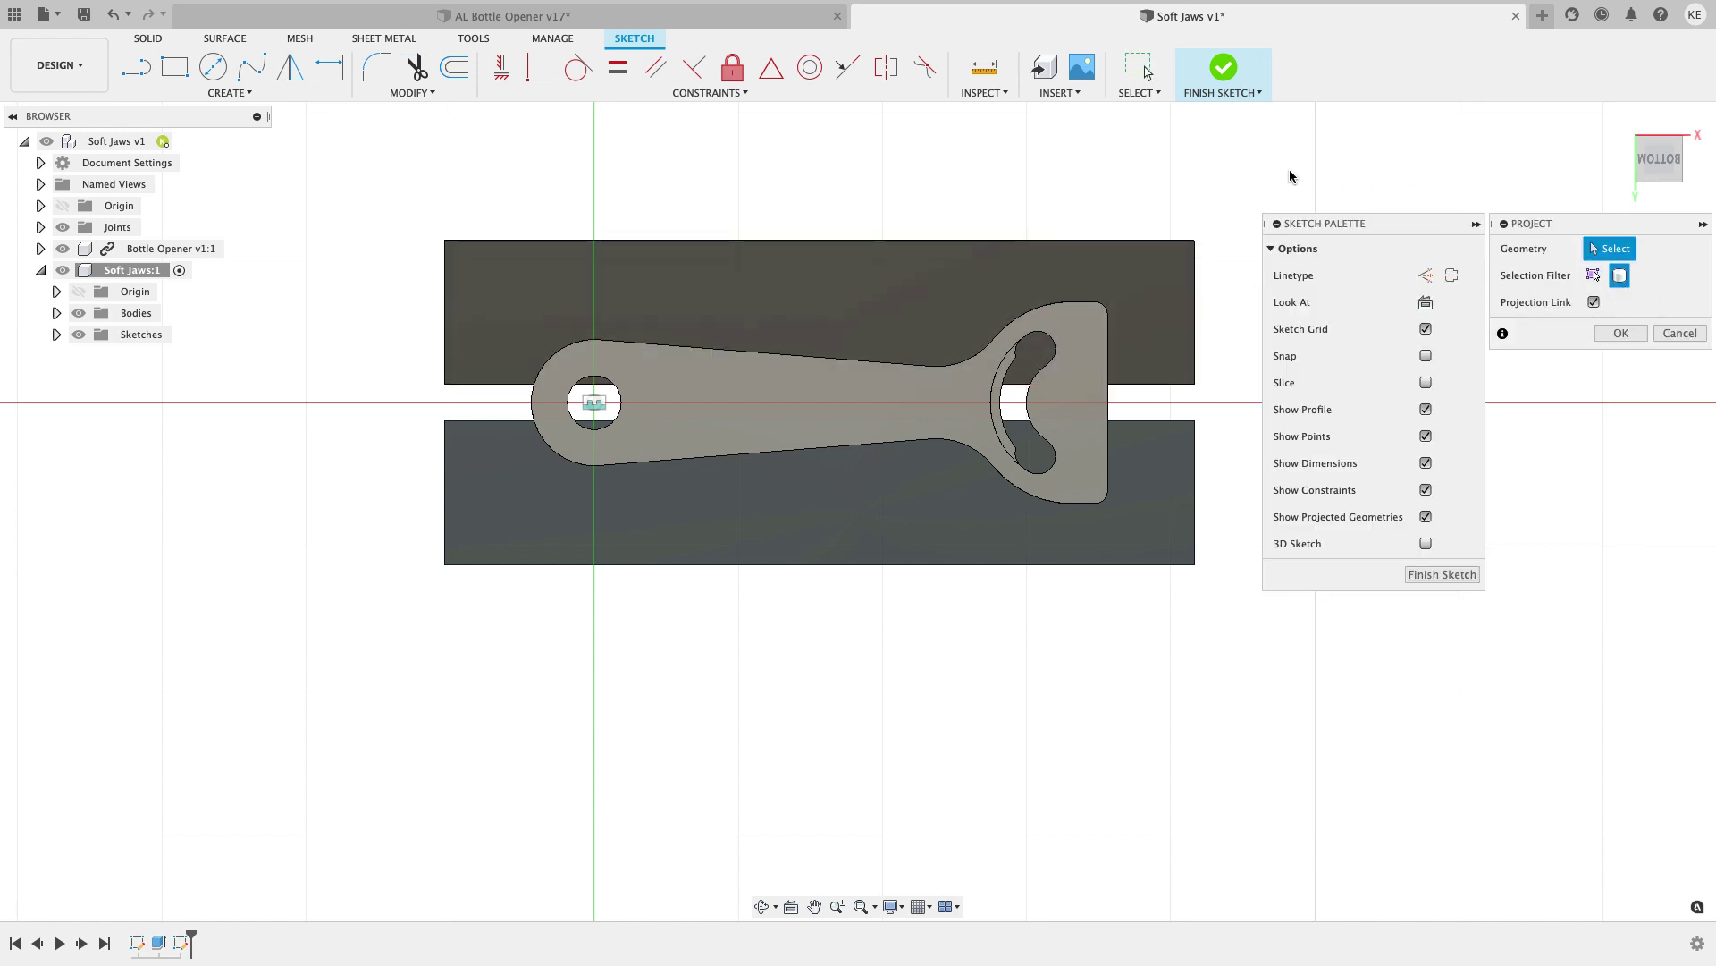
pyautogui.click(1171, 262)
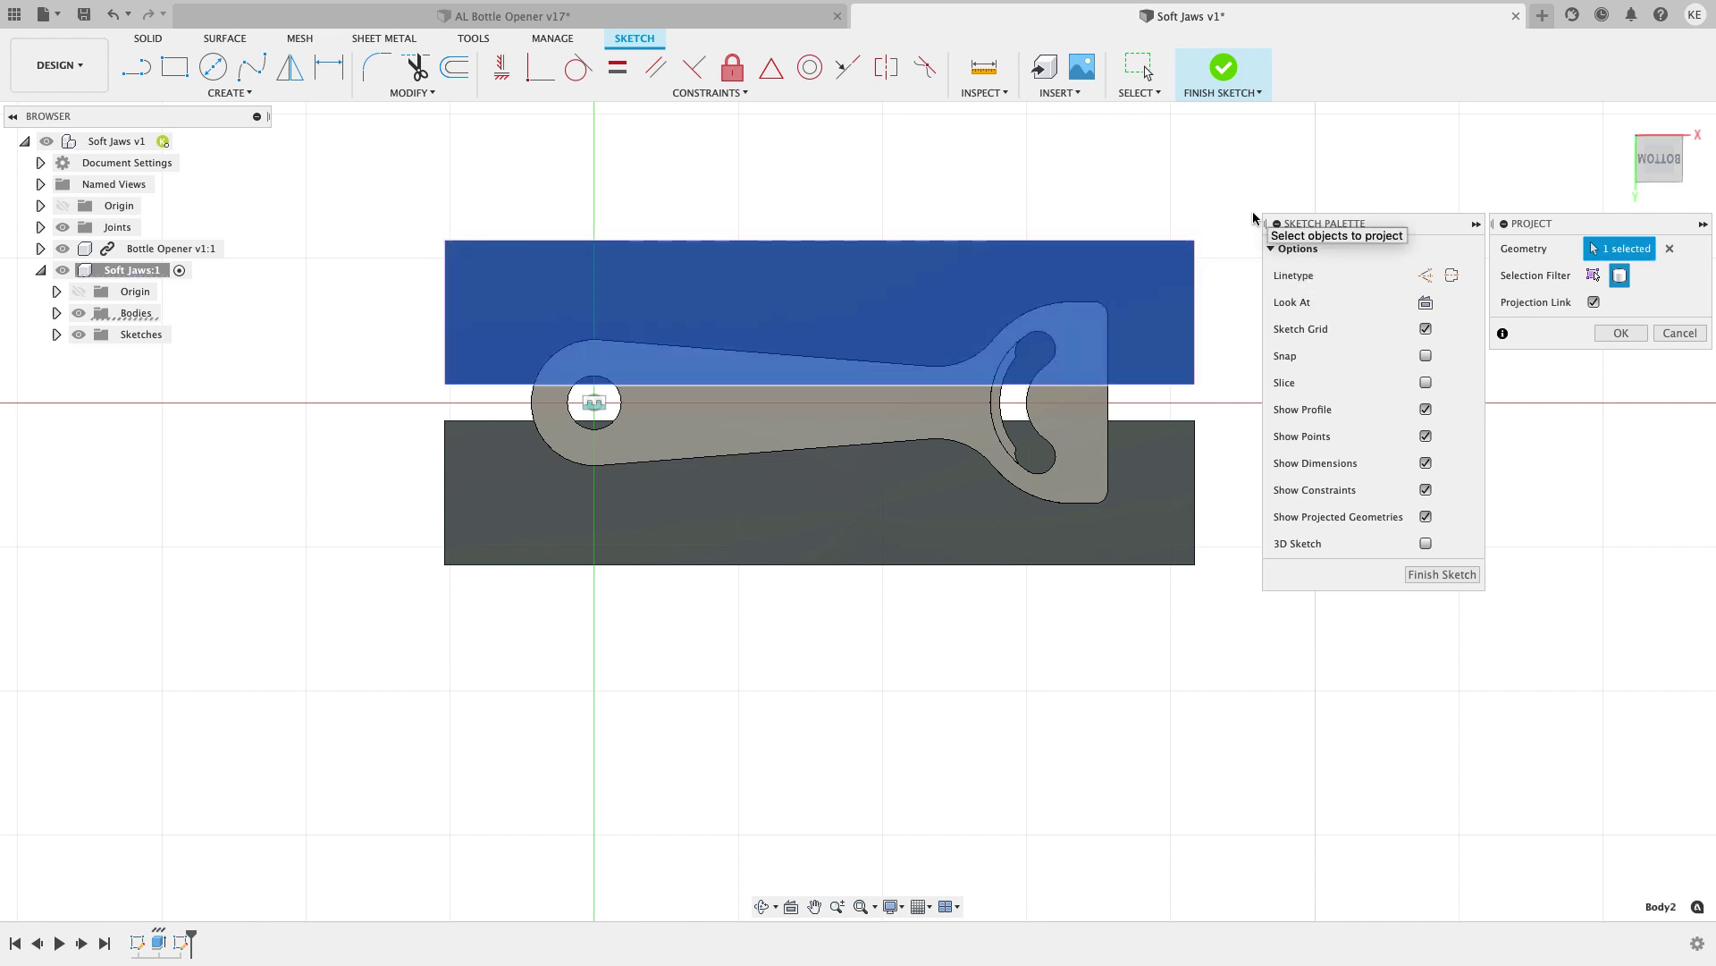
pyautogui.click(1098, 402)
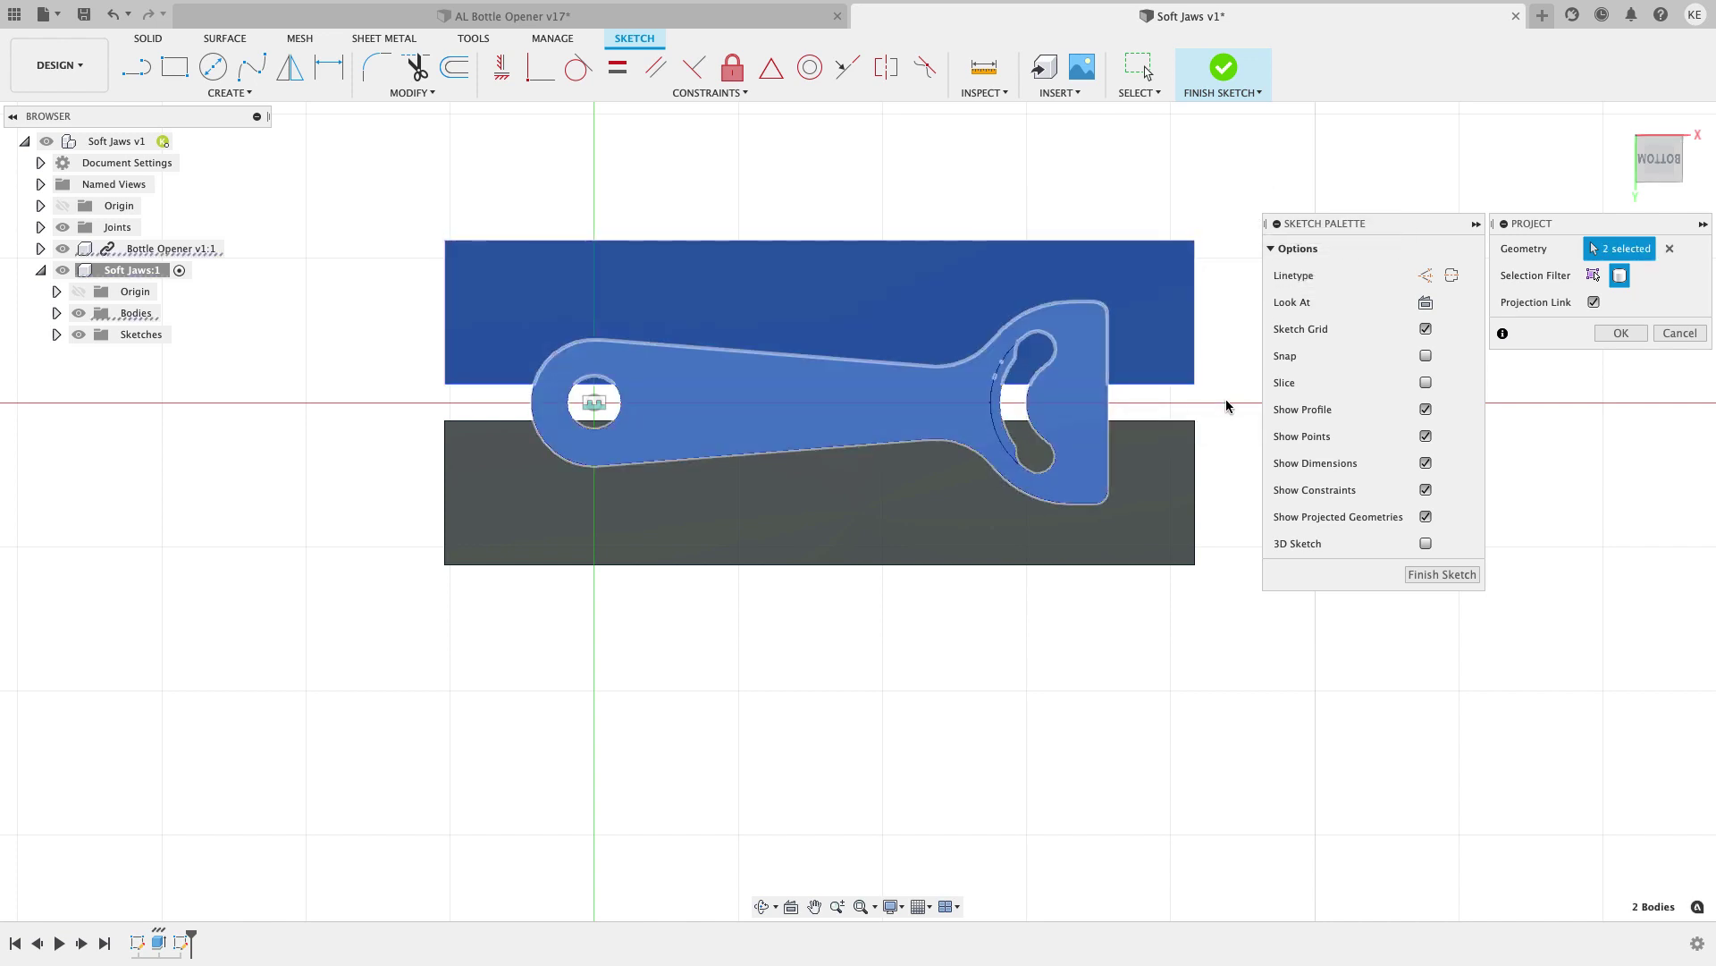
pyautogui.click(1621, 333)
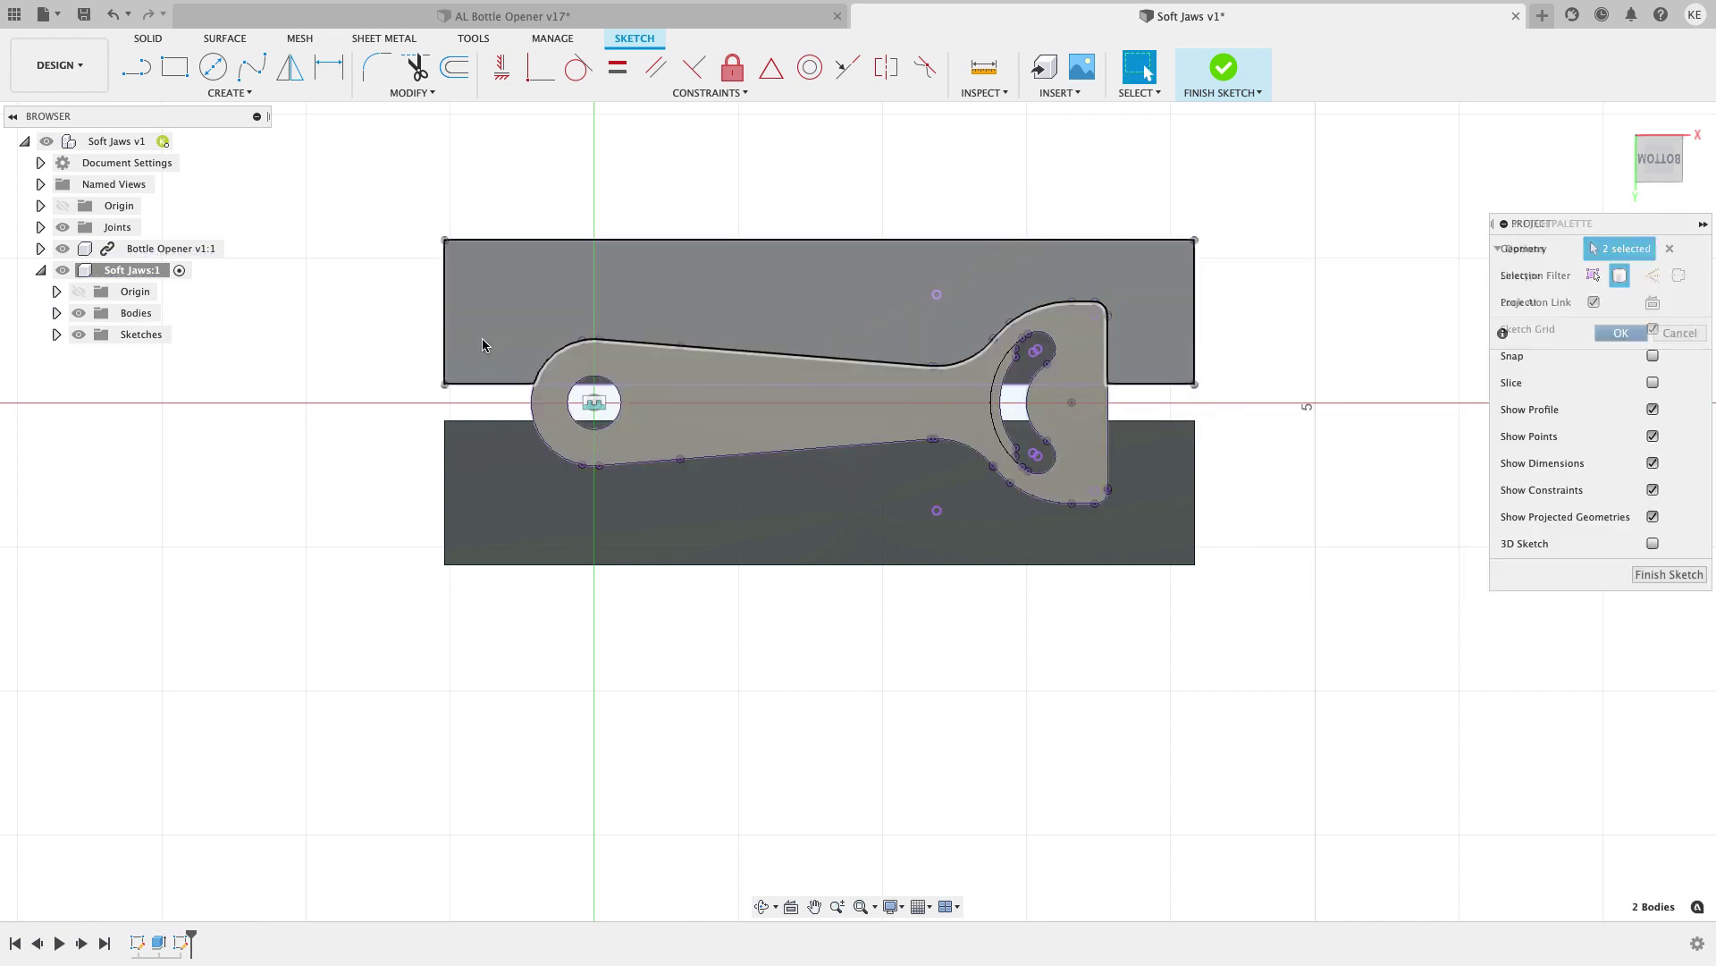
# Hide the bottle opener, then remove the hole circle and inner hook curves from the projection.
pyautogui.click(63, 249)
pyautogui.scroll(5, 499, 434)
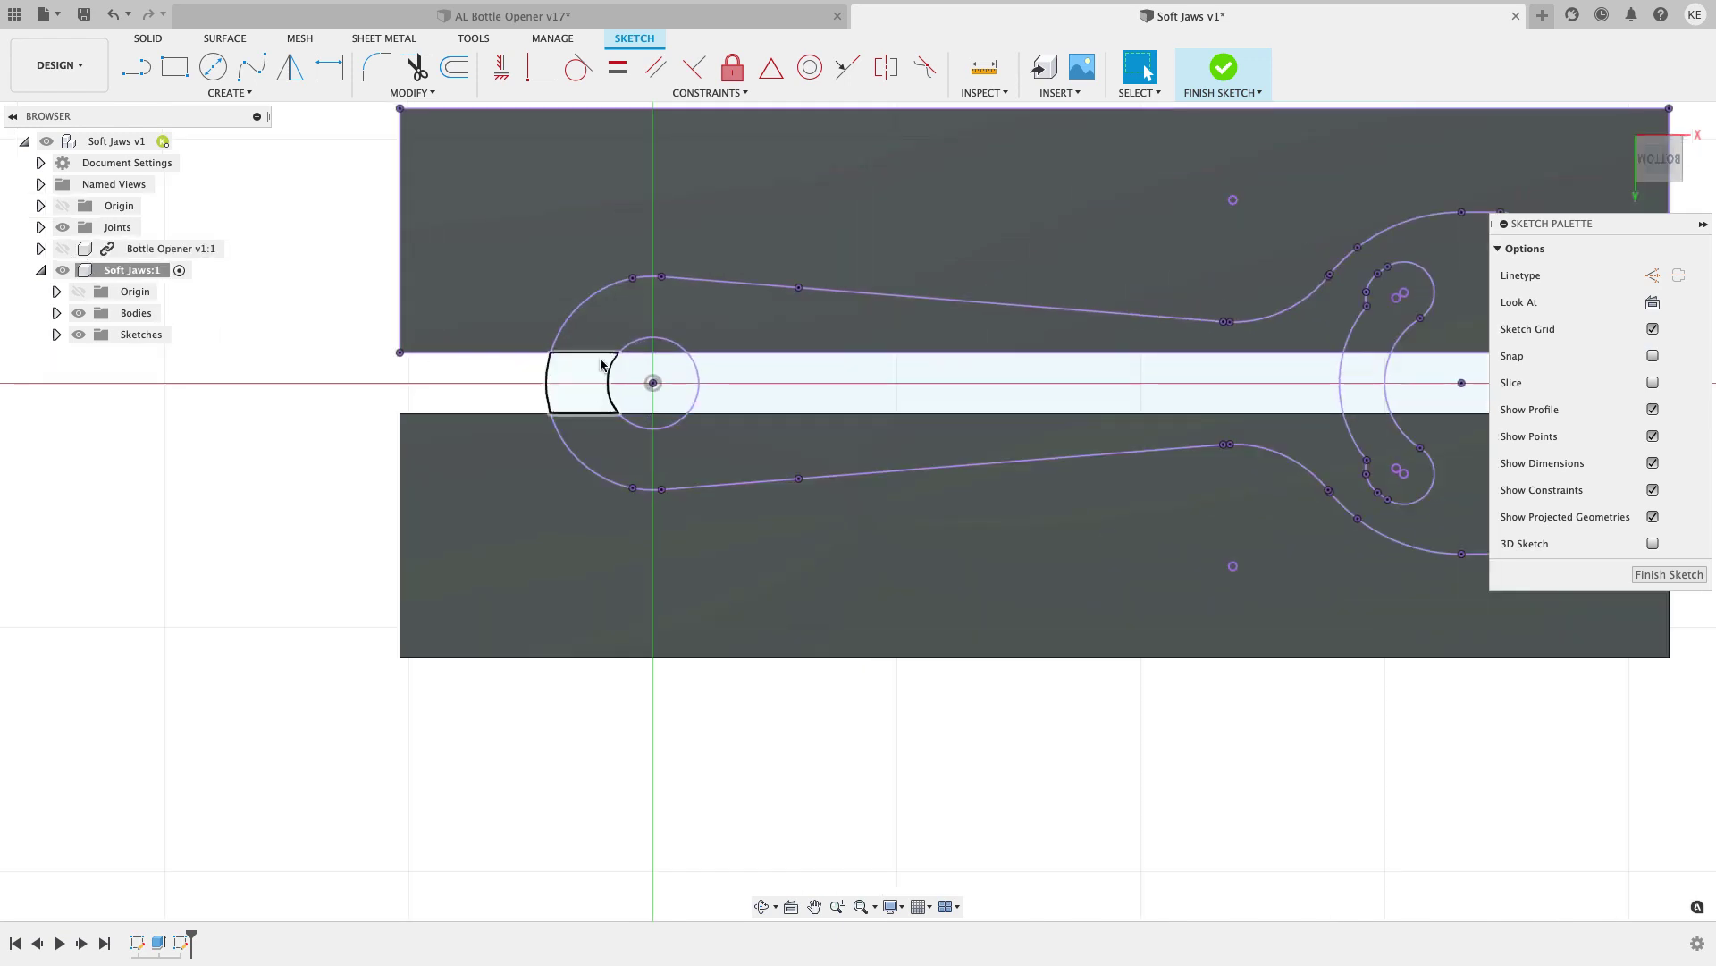
pyautogui.click(657, 389)
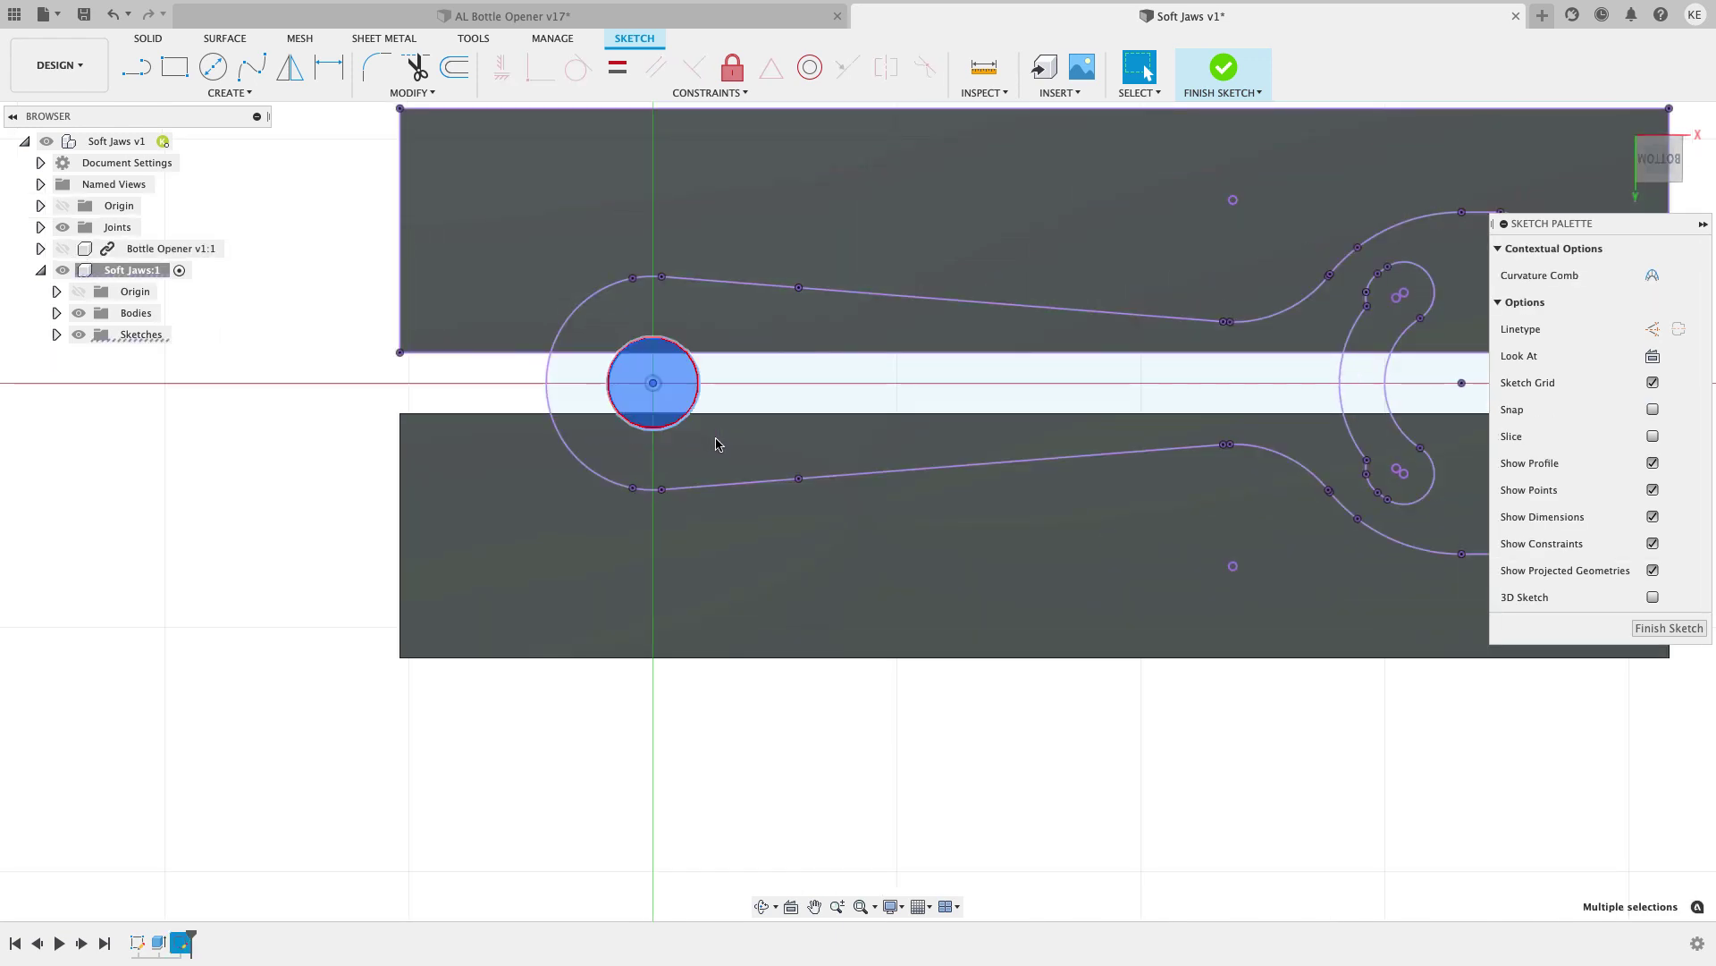
pyautogui.press('Escape')
pyautogui.scroll(-2, 715, 444)
pyautogui.moveTo(1034, 406); pyautogui.dragTo(621, 346, button='middle')
pyautogui.scroll(4, 805, 268)
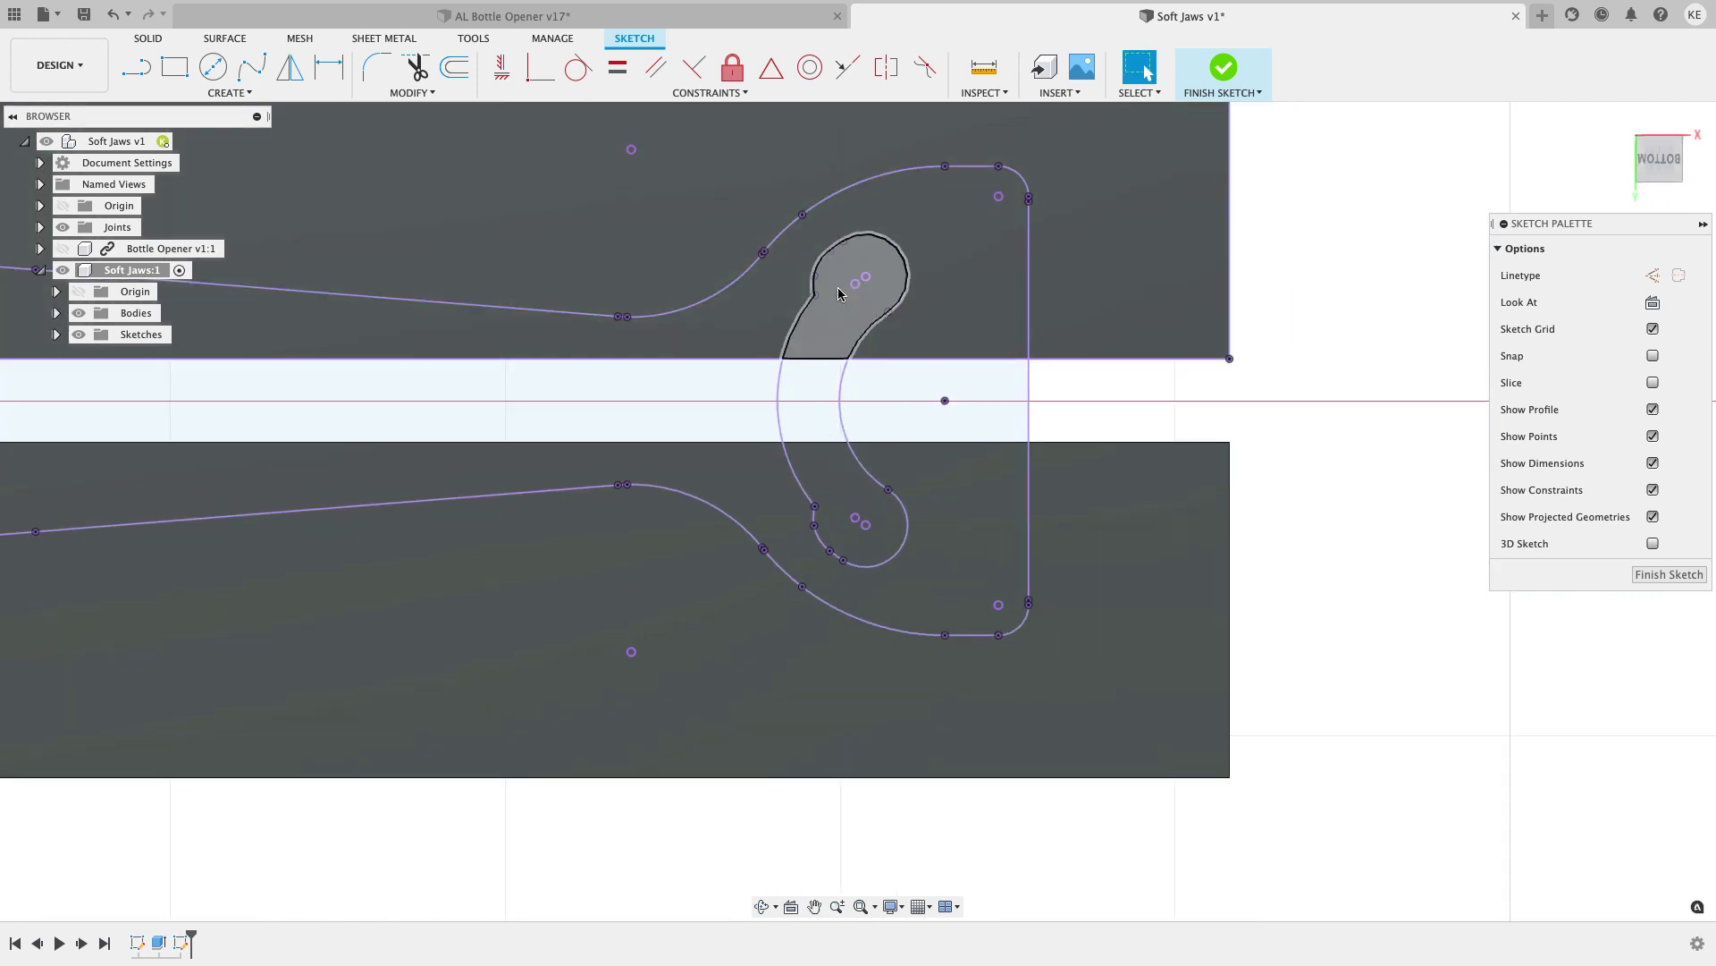
pyautogui.moveTo(815, 243); pyautogui.dragTo(953, 582)
pyautogui.press('Delete')
# Delete the remaining hook arc, the short jaw lines, and the rounded corner arcs.
pyautogui.click(808, 490)
pyautogui.press('Delete')
pyautogui.moveTo(805, 497); pyautogui.dragTo(824, 543)
pyautogui.press('Delete')
pyautogui.press('Delete')
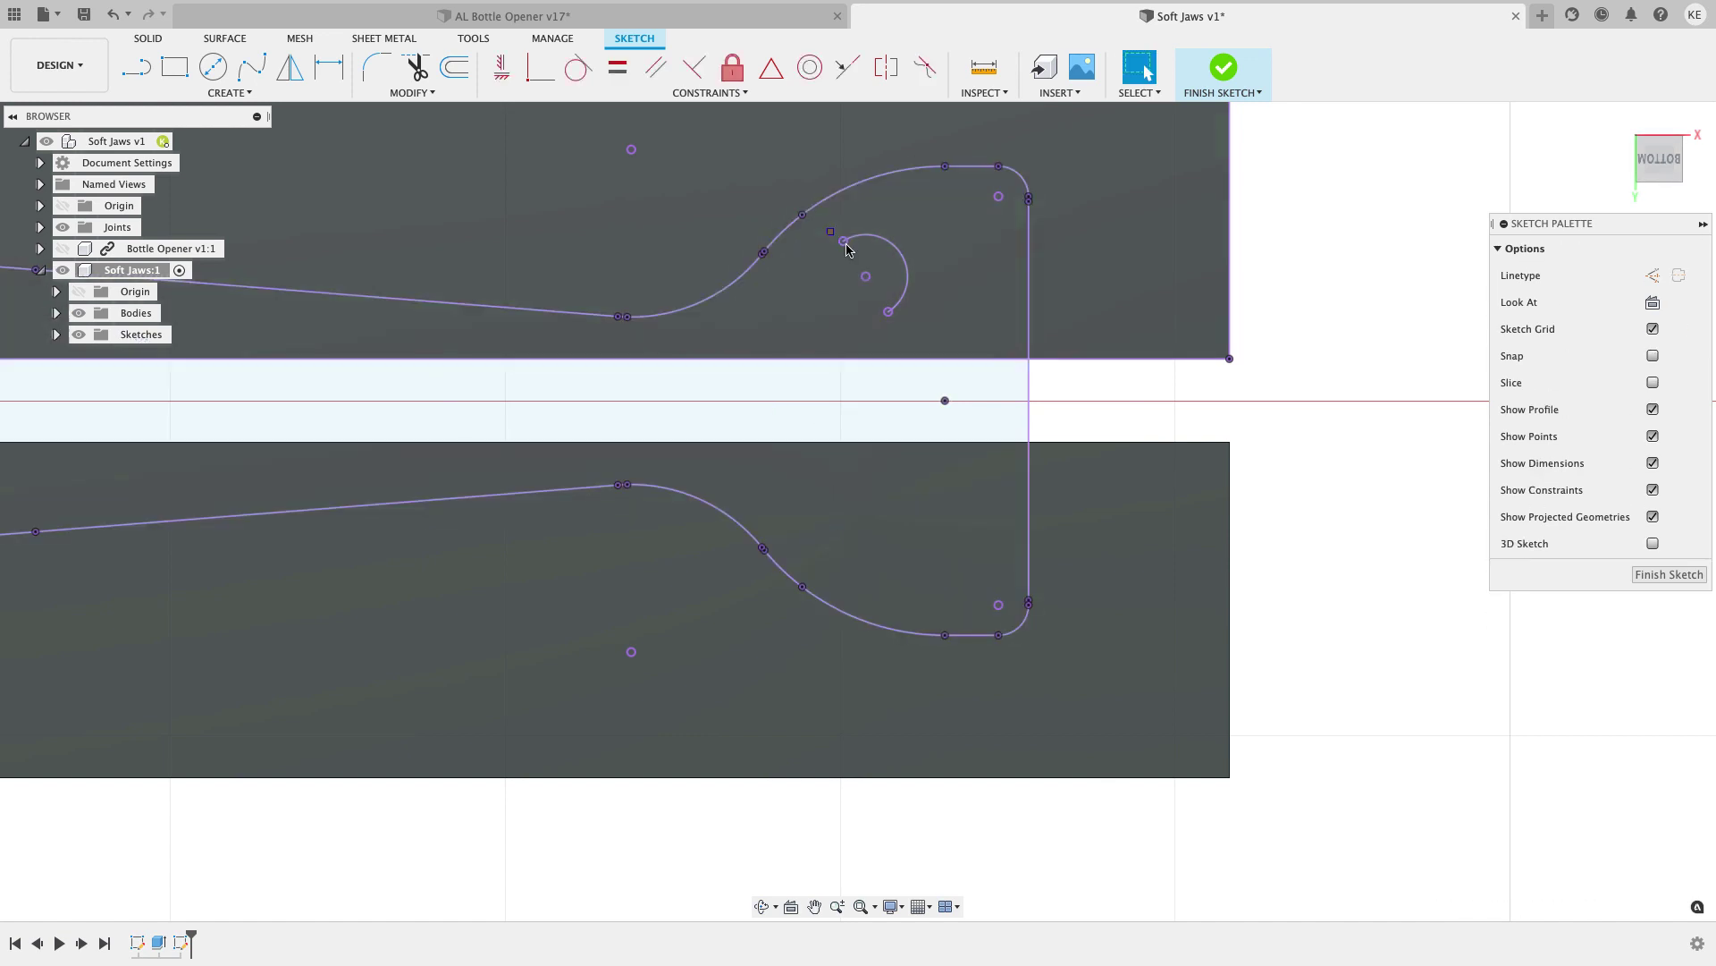
pyautogui.moveTo(824, 226); pyautogui.dragTo(926, 334)
pyautogui.press('Delete')
pyautogui.scroll(-1, 926, 335)
pyautogui.scroll(2, 984, 234)
pyautogui.click(1019, 207)
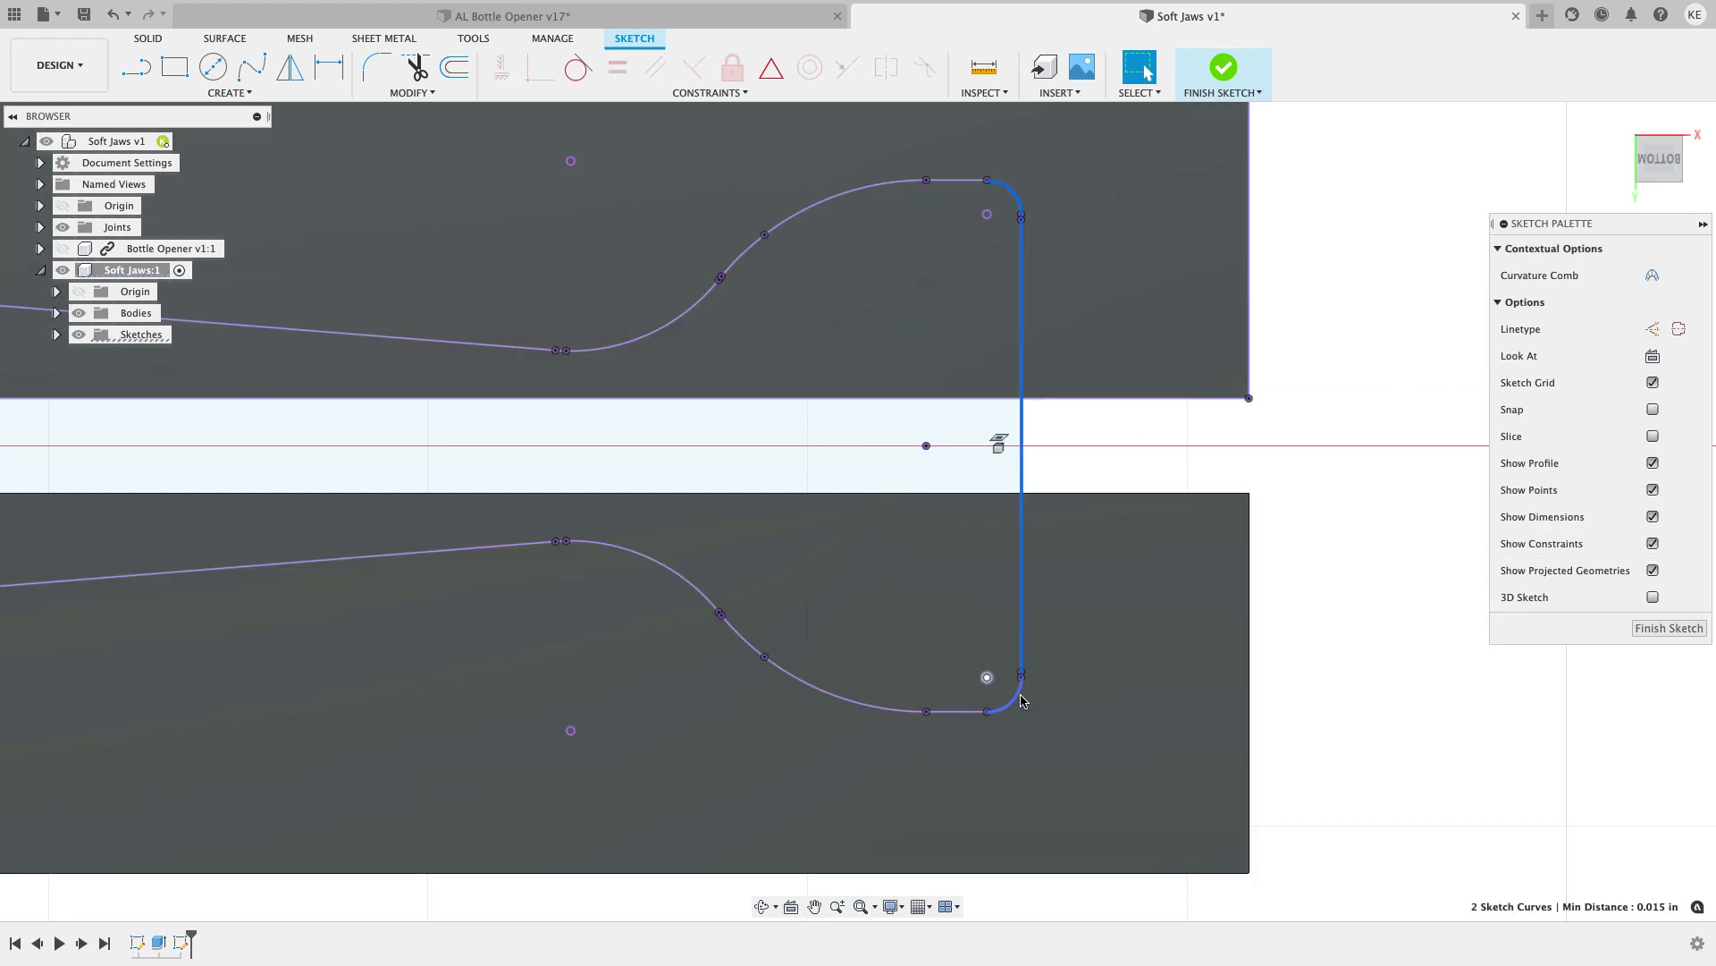
pyautogui.keyDown('shift'); pyautogui.click(1020, 700); pyautogui.keyUp('shift')
pyautogui.press('Delete')
pyautogui.scroll(-2, 1028, 688)
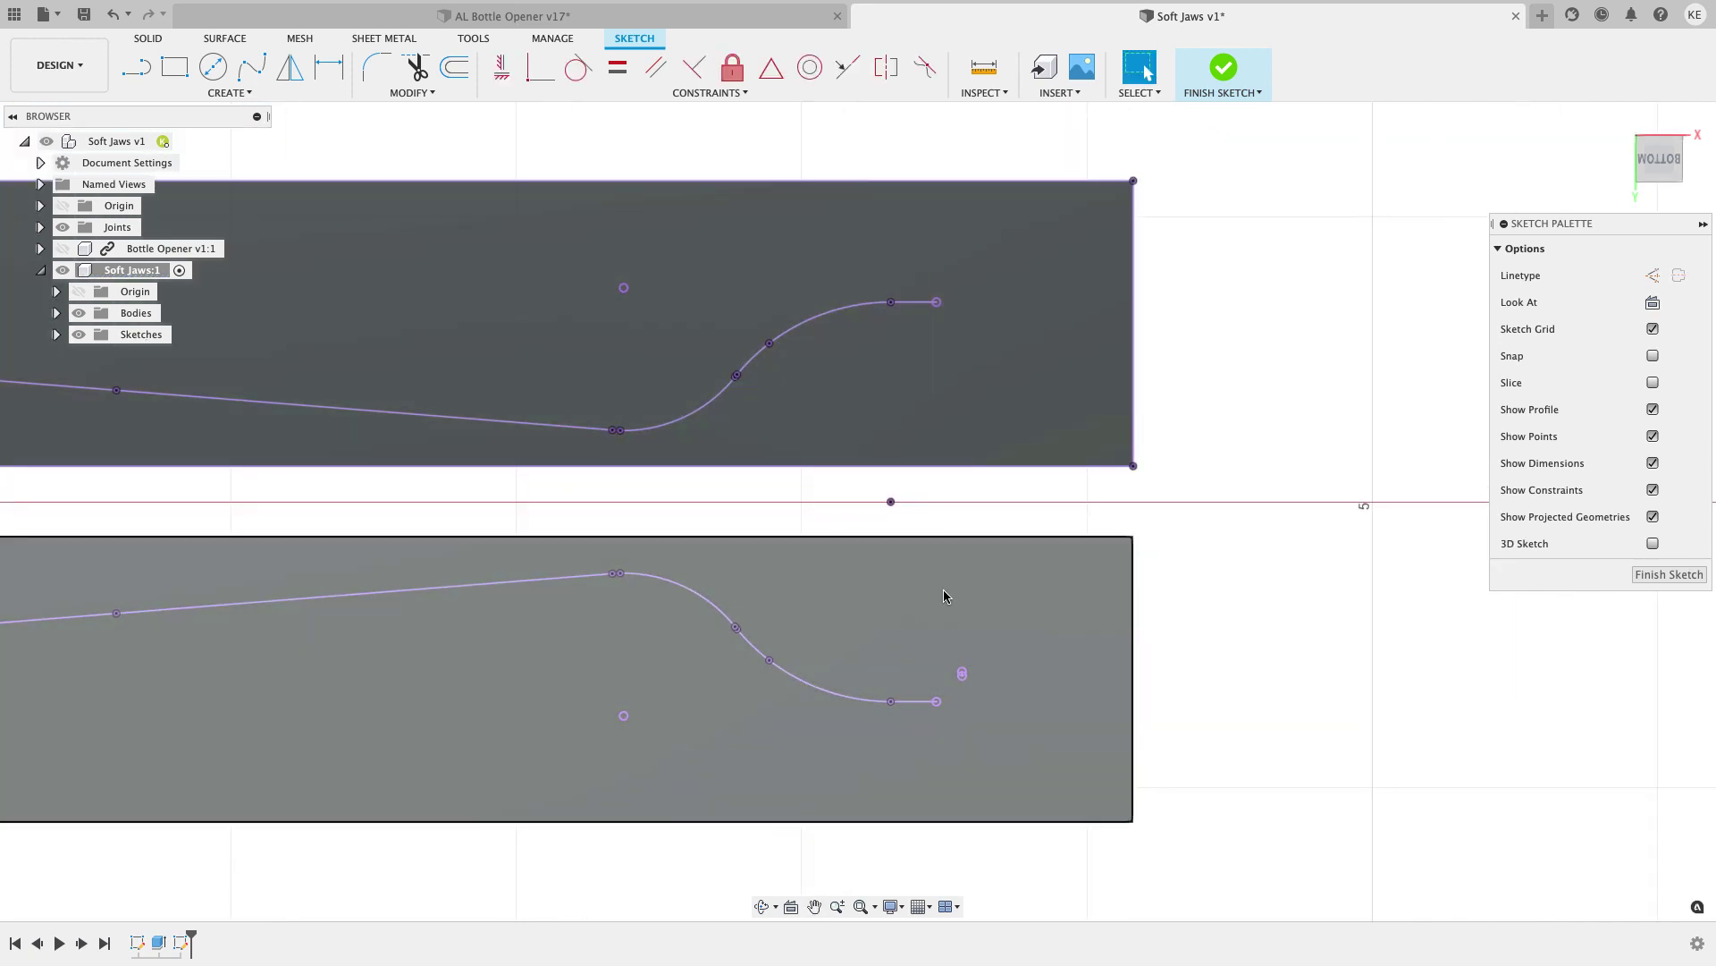
pyautogui.moveTo(945, 616); pyautogui.dragTo(987, 694)
pyautogui.scroll(-2, 888, 258)
# Draw two straight lines closing the upper and lower profiles to the block edges.
pyautogui.click(136, 67)
pyautogui.scroll(2, 918, 291)
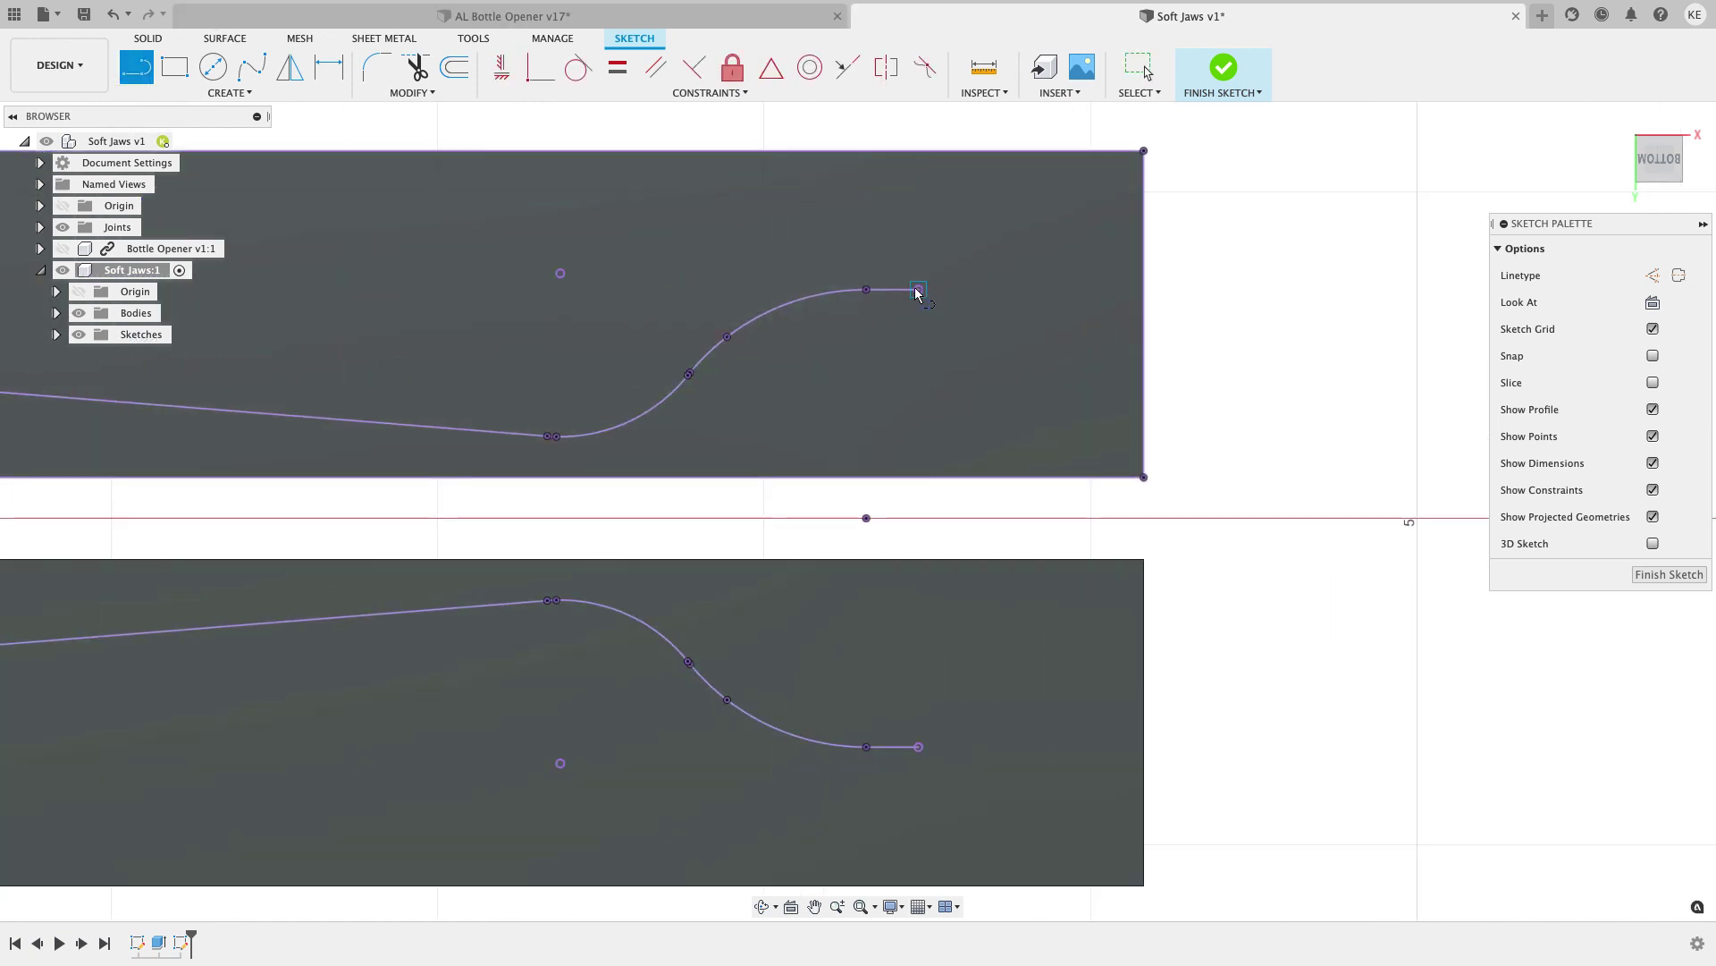
pyautogui.click(918, 289)
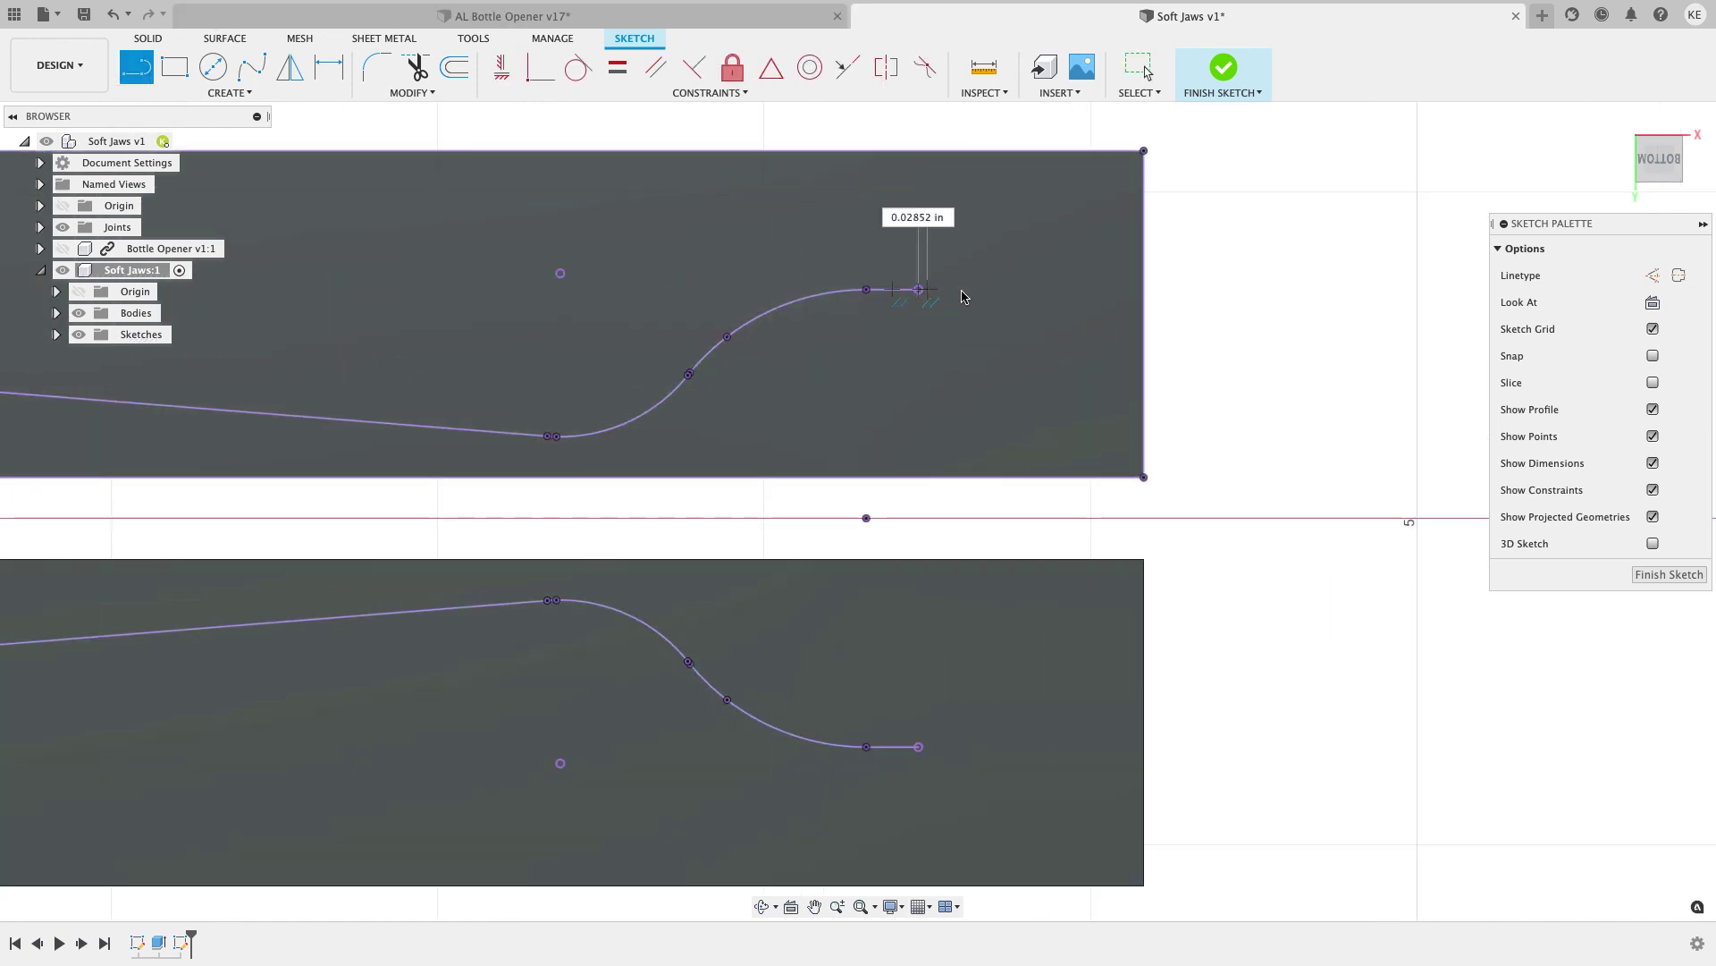
pyautogui.doubleClick(1143, 290)
pyautogui.click(919, 746)
pyautogui.doubleClick(1144, 747)
pyautogui.scroll(-3, 1237, 617)
pyautogui.press('Escape')
# Confirm both jaw profiles are closed and view the blocks at an angle.
pyautogui.click(1151, 506)
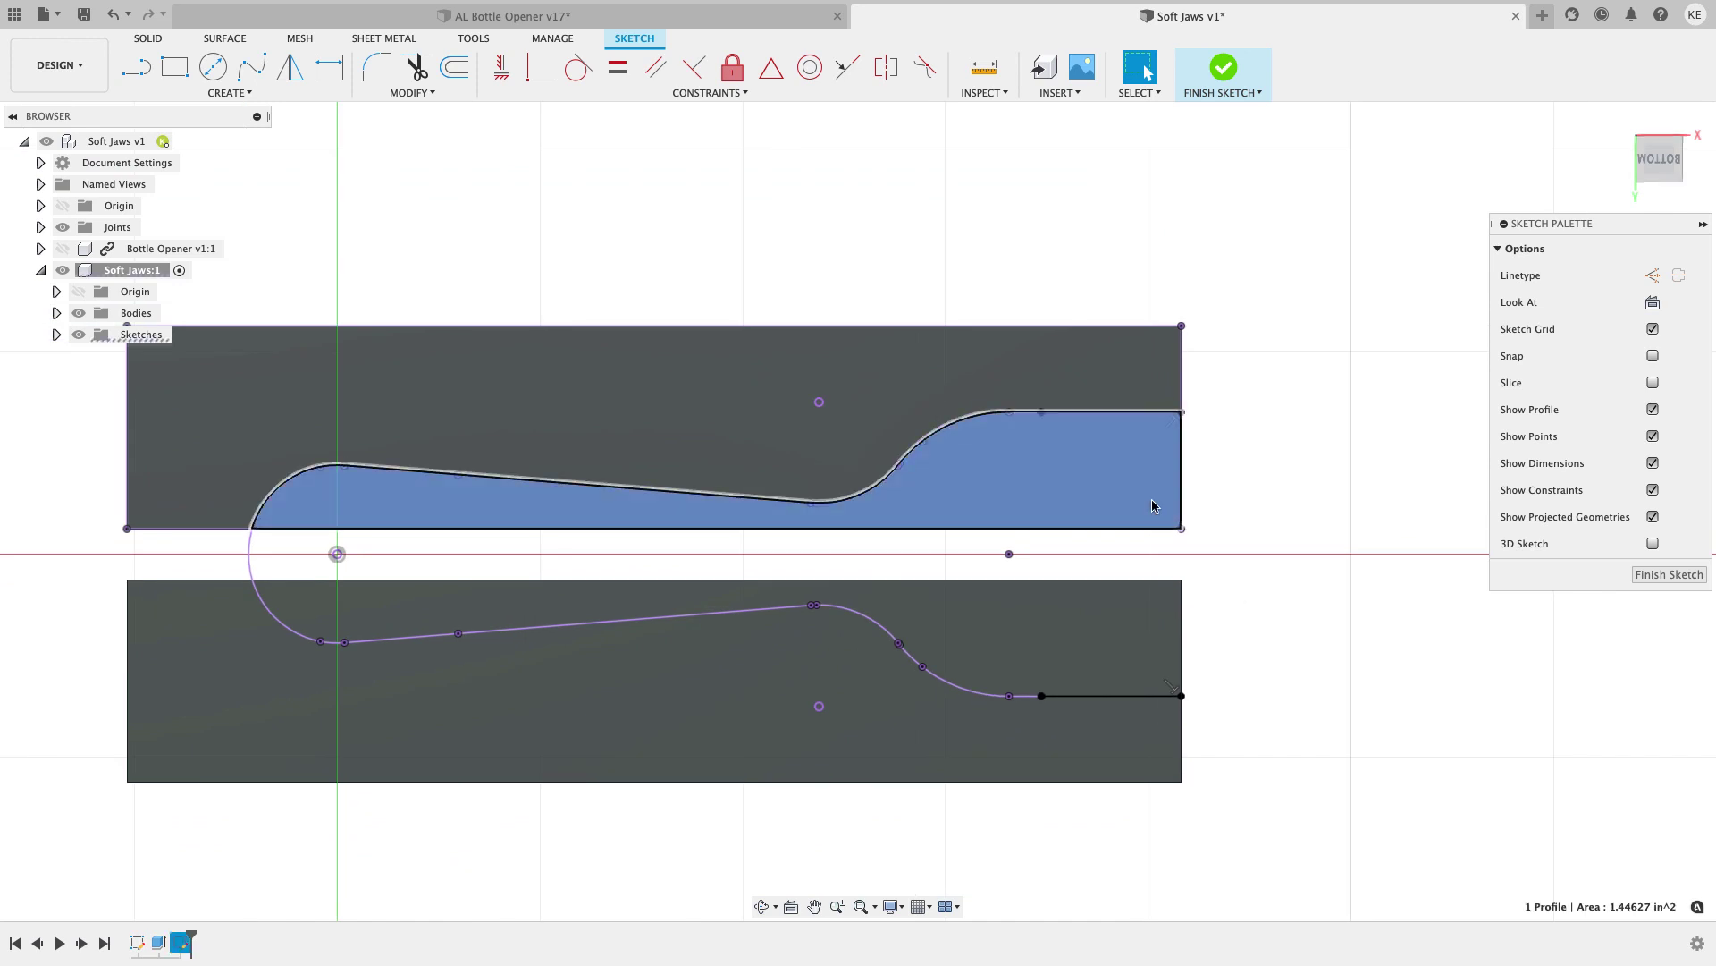
pyautogui.click(1119, 662)
pyautogui.click(1332, 561)
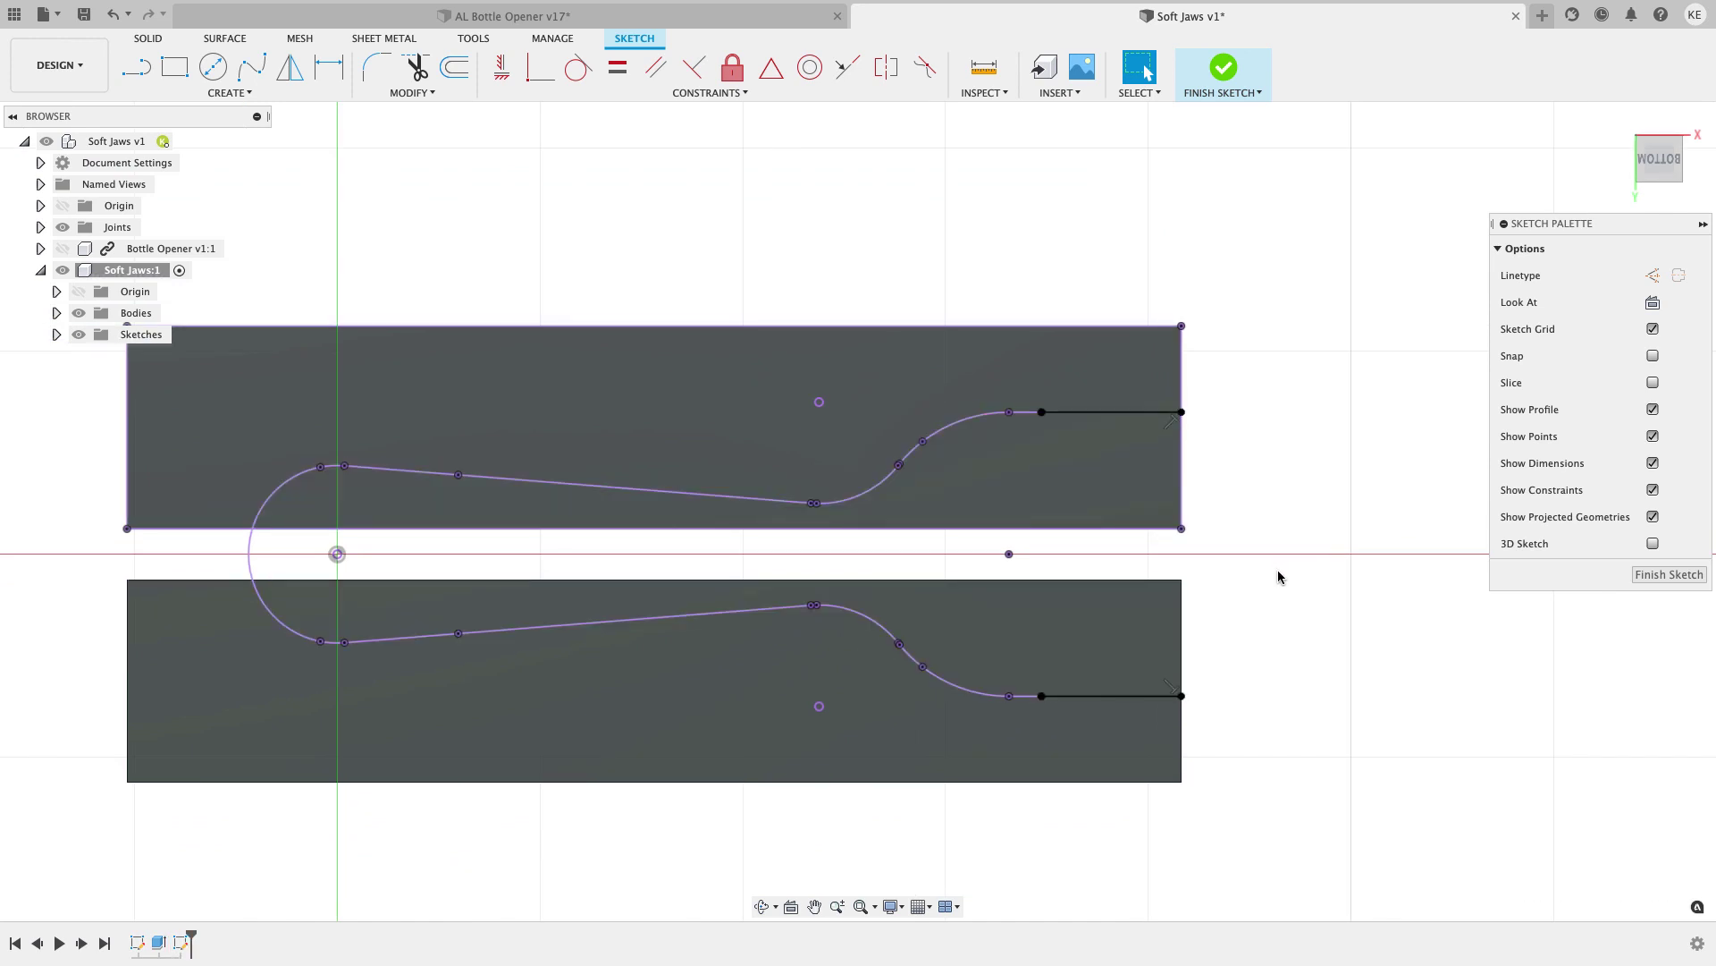
pyautogui.moveTo(1272, 601)
pyautogui.keyDown('shift'); pyautogui.mouseDown(button='middle')
pyautogui.moveTo(1281, 533)
pyautogui.moveTo(1139, 453)
pyautogui.mouseUp(button='middle'); pyautogui.keyUp('shift')
# Finish the sketch and extrude both jaw profiles 0.3125 in upward, joined to the blocks.
pyautogui.click(1669, 574)
pyautogui.click(174, 67)
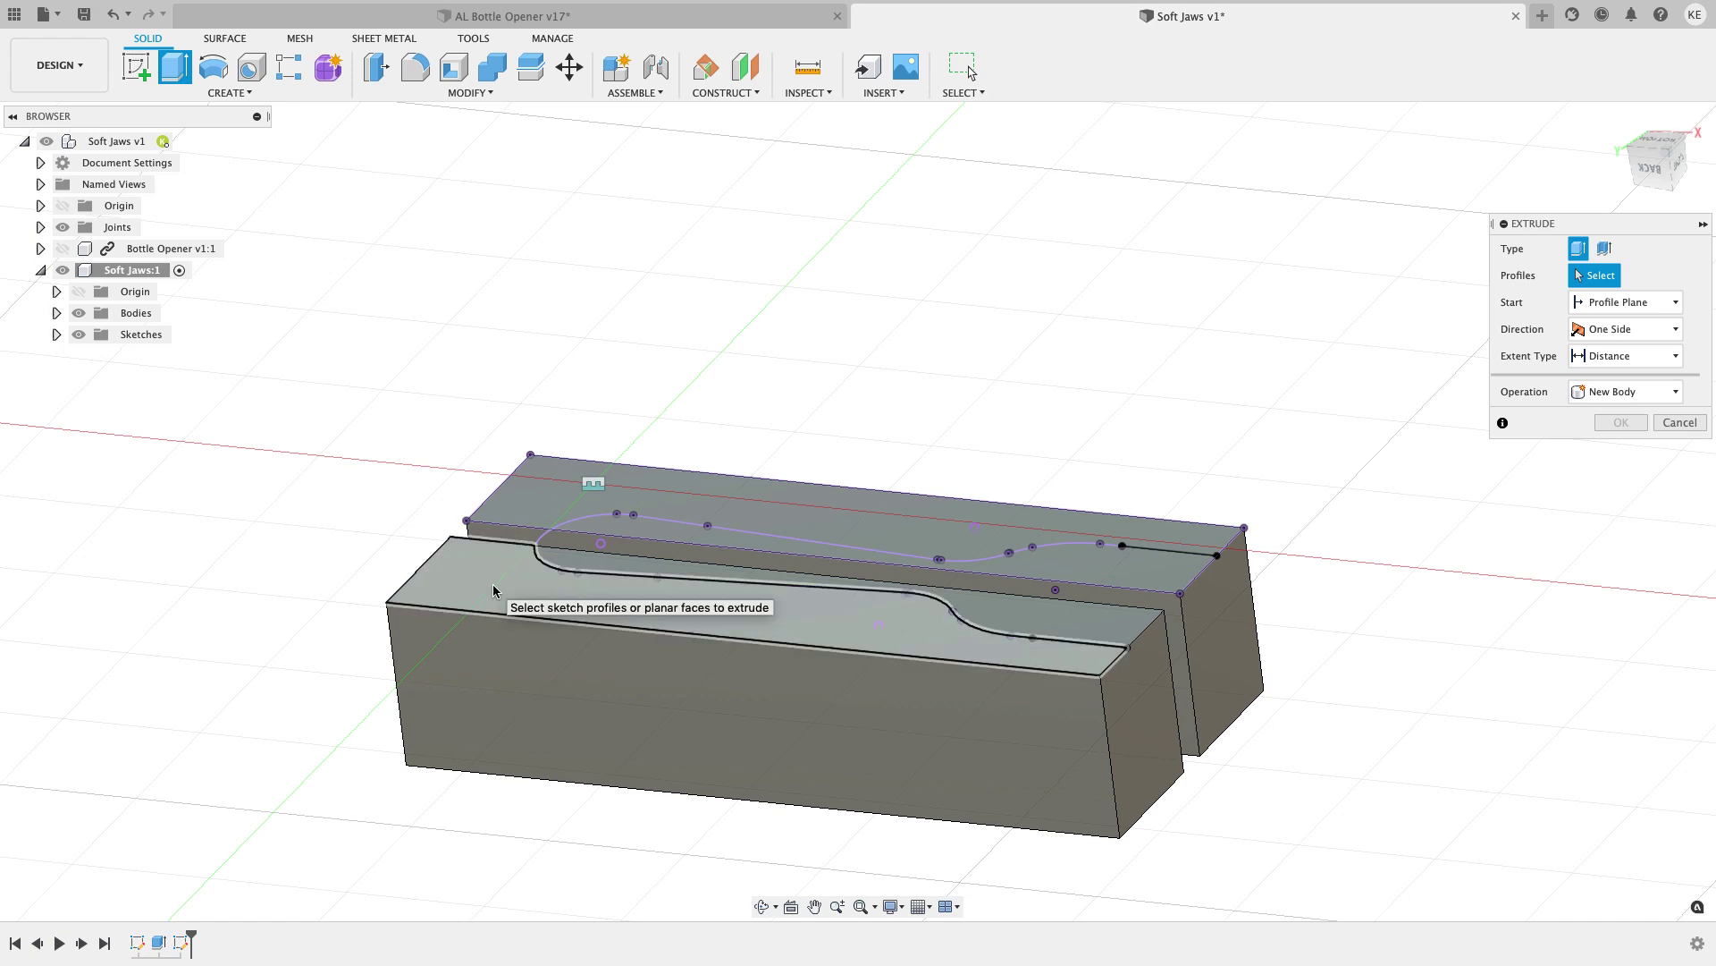
pyautogui.click(496, 587)
pyautogui.click(852, 512)
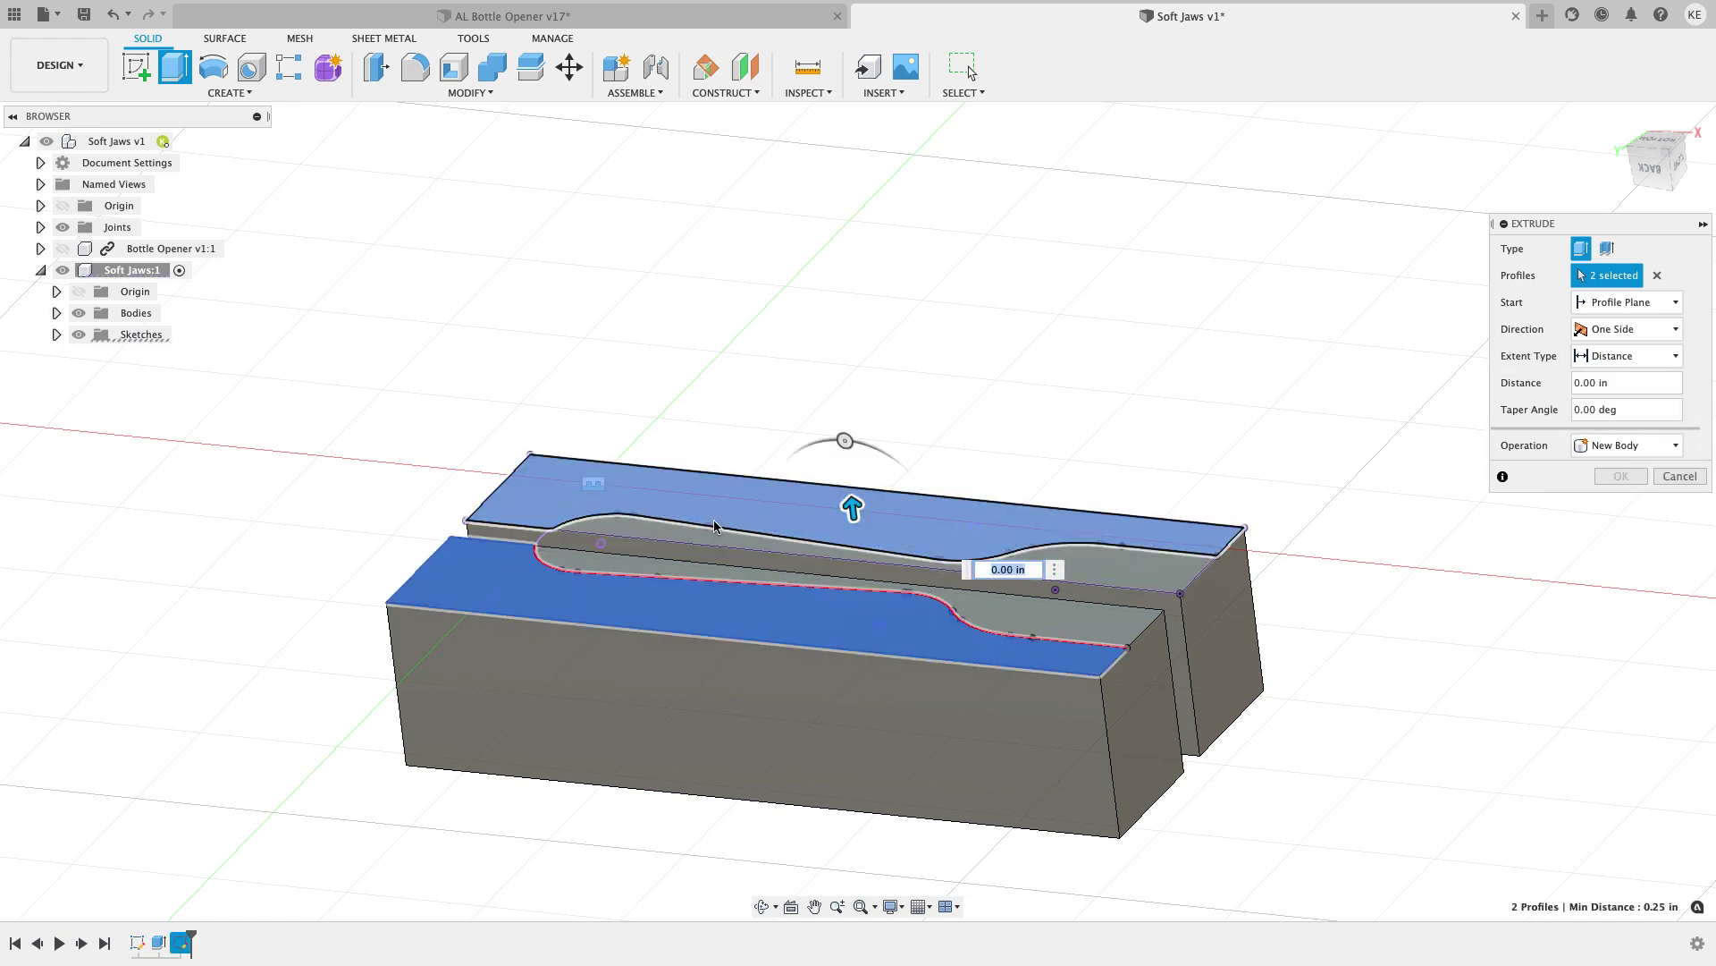
pyautogui.moveTo(852, 511); pyautogui.dragTo(848, 483)
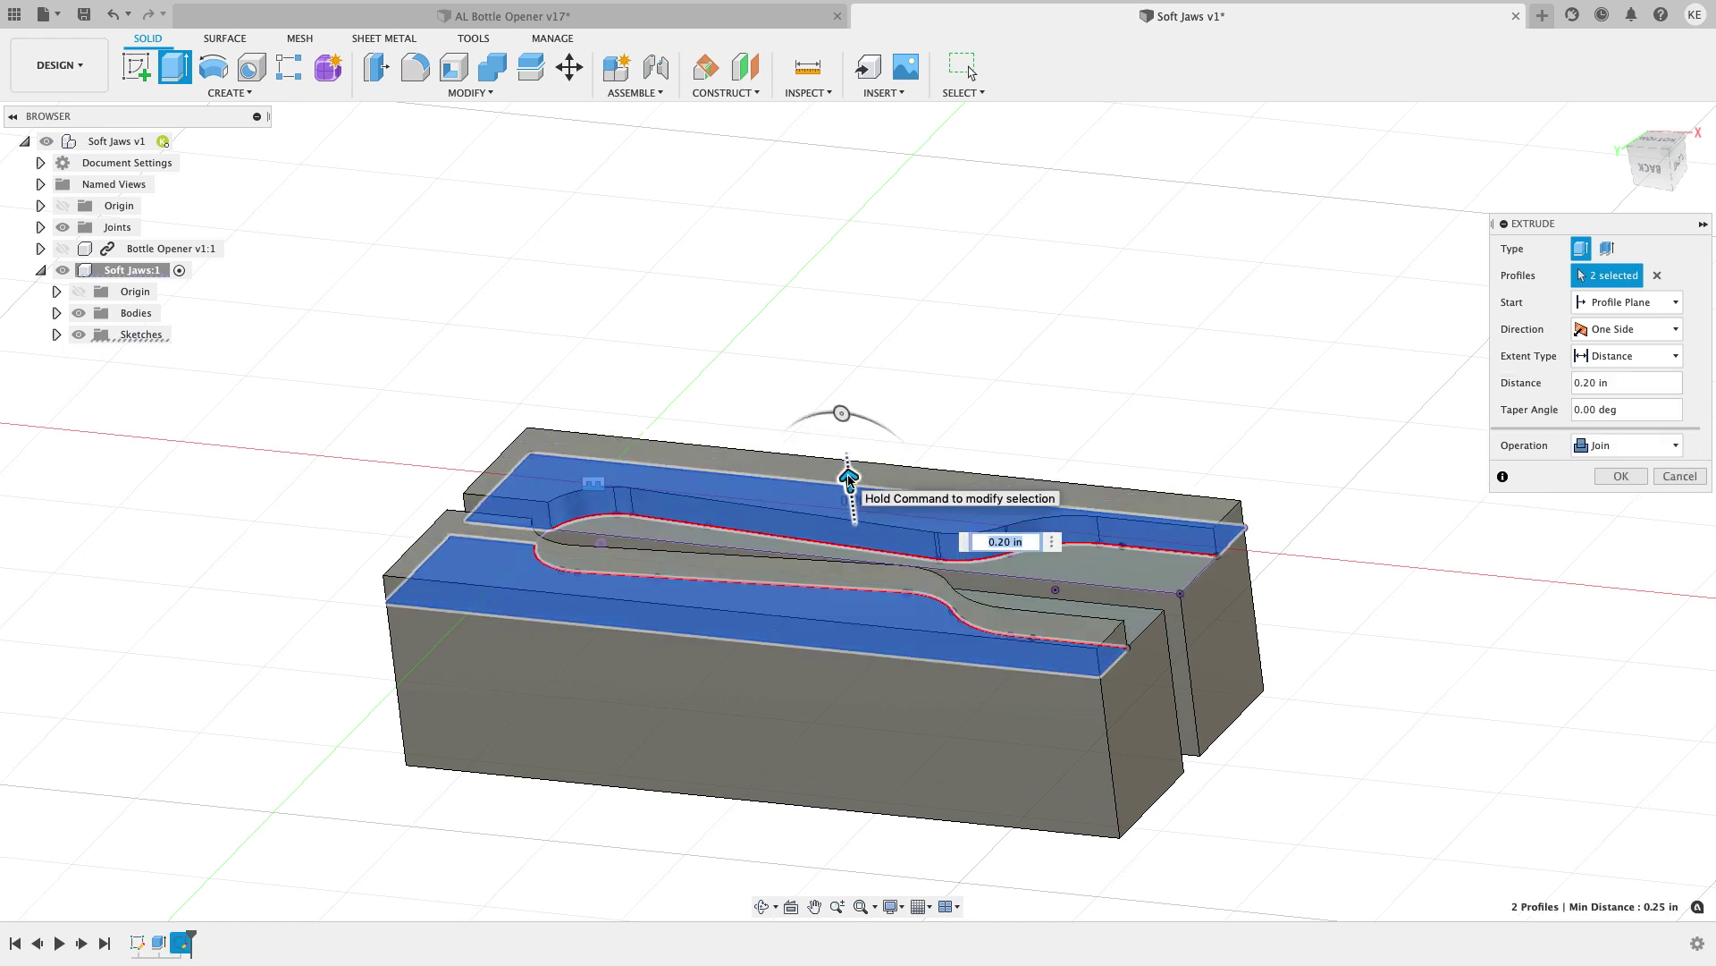
pyautogui.press('BackSpace')
pyautogui.write('.3125')
pyautogui.press('Return')
pyautogui.moveTo(715, 379)
pyautogui.keyDown('shift'); pyautogui.mouseDown(button='middle')
pyautogui.moveTo(733, 447)
pyautogui.moveTo(777, 375)
pyautogui.moveTo(704, 391)
pyautogui.mouseUp(button='middle'); pyautogui.keyUp('shift')
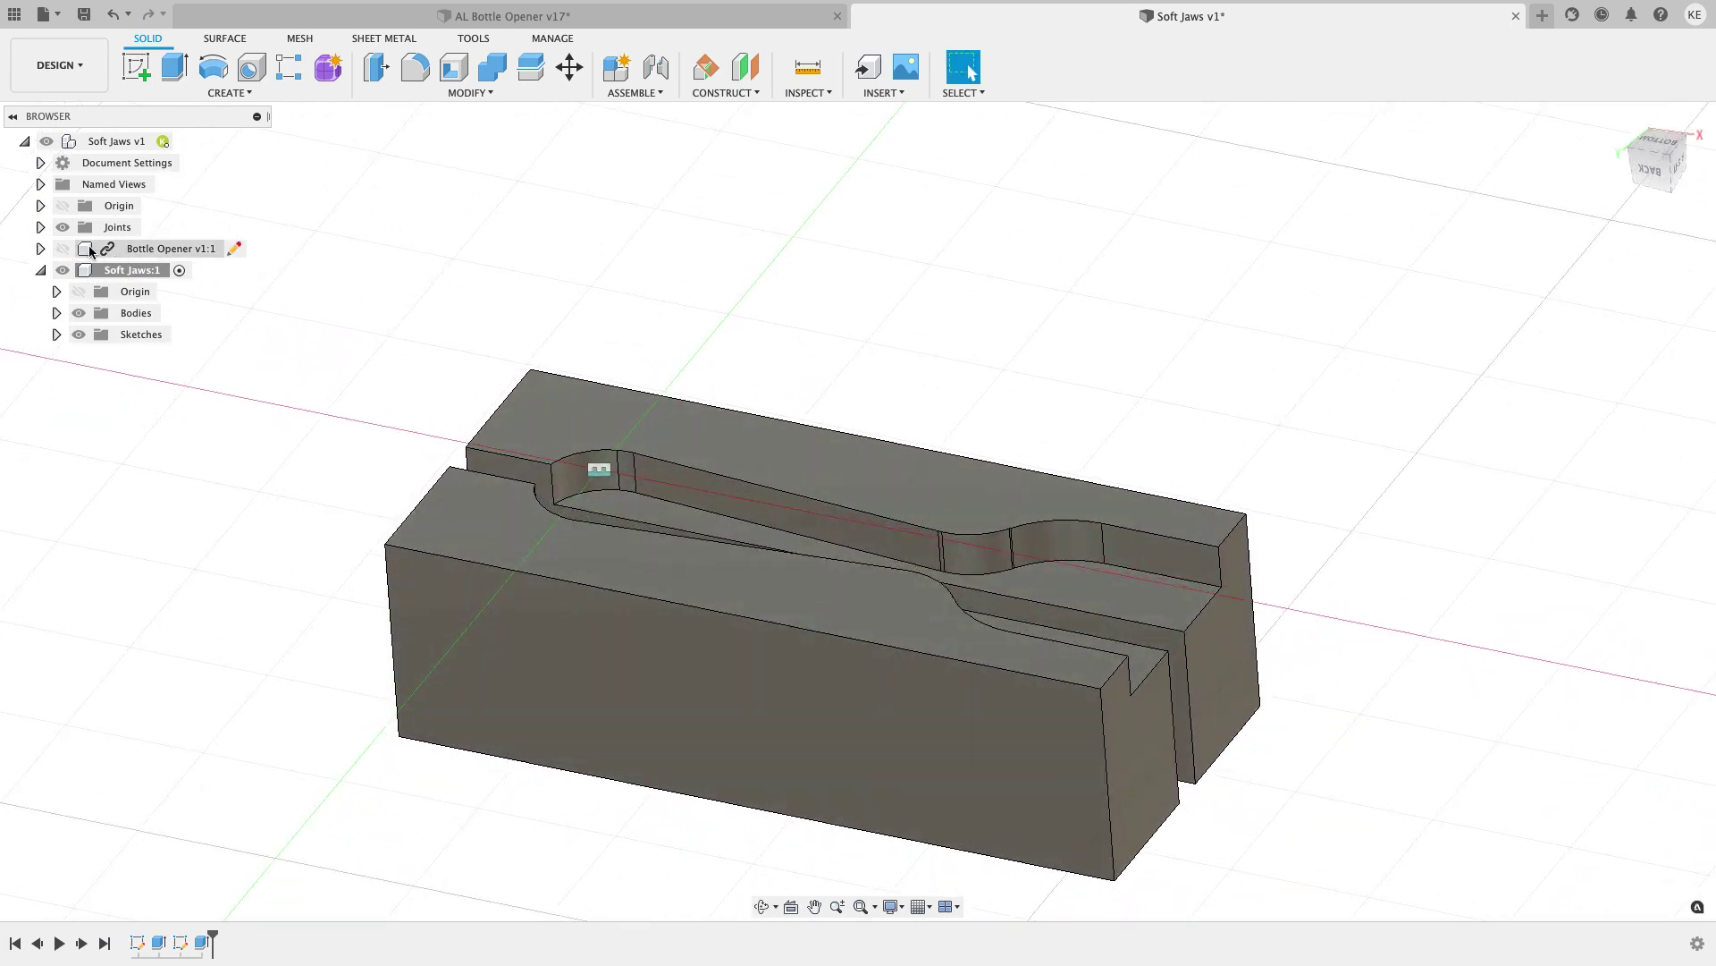
# Show the bottle opener and orbit to an isometric view of it in the jaws.
pyautogui.click(61, 248)
pyautogui.moveTo(347, 339); pyautogui.dragTo(625, 555, button='middle')
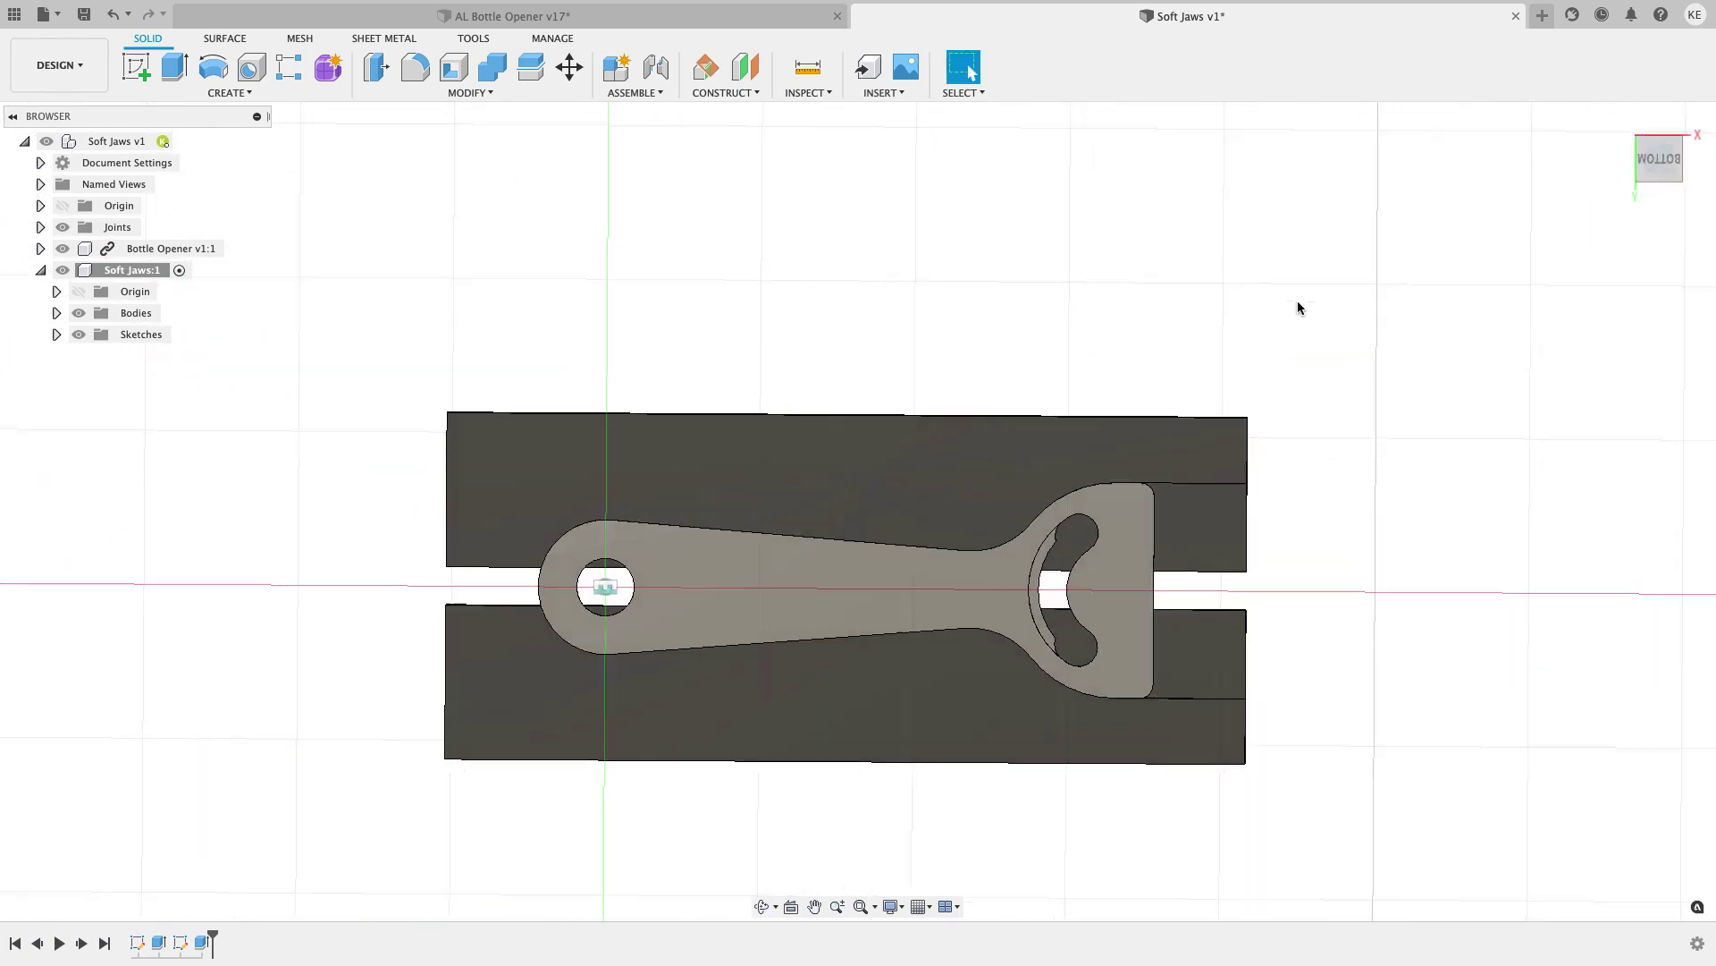
pyautogui.scroll(2, 1189, 362)
pyautogui.keyDown('shift'); pyautogui.moveTo(1114, 367); pyautogui.dragTo(1607, 232, button='middle'); pyautogui.keyUp('shift')
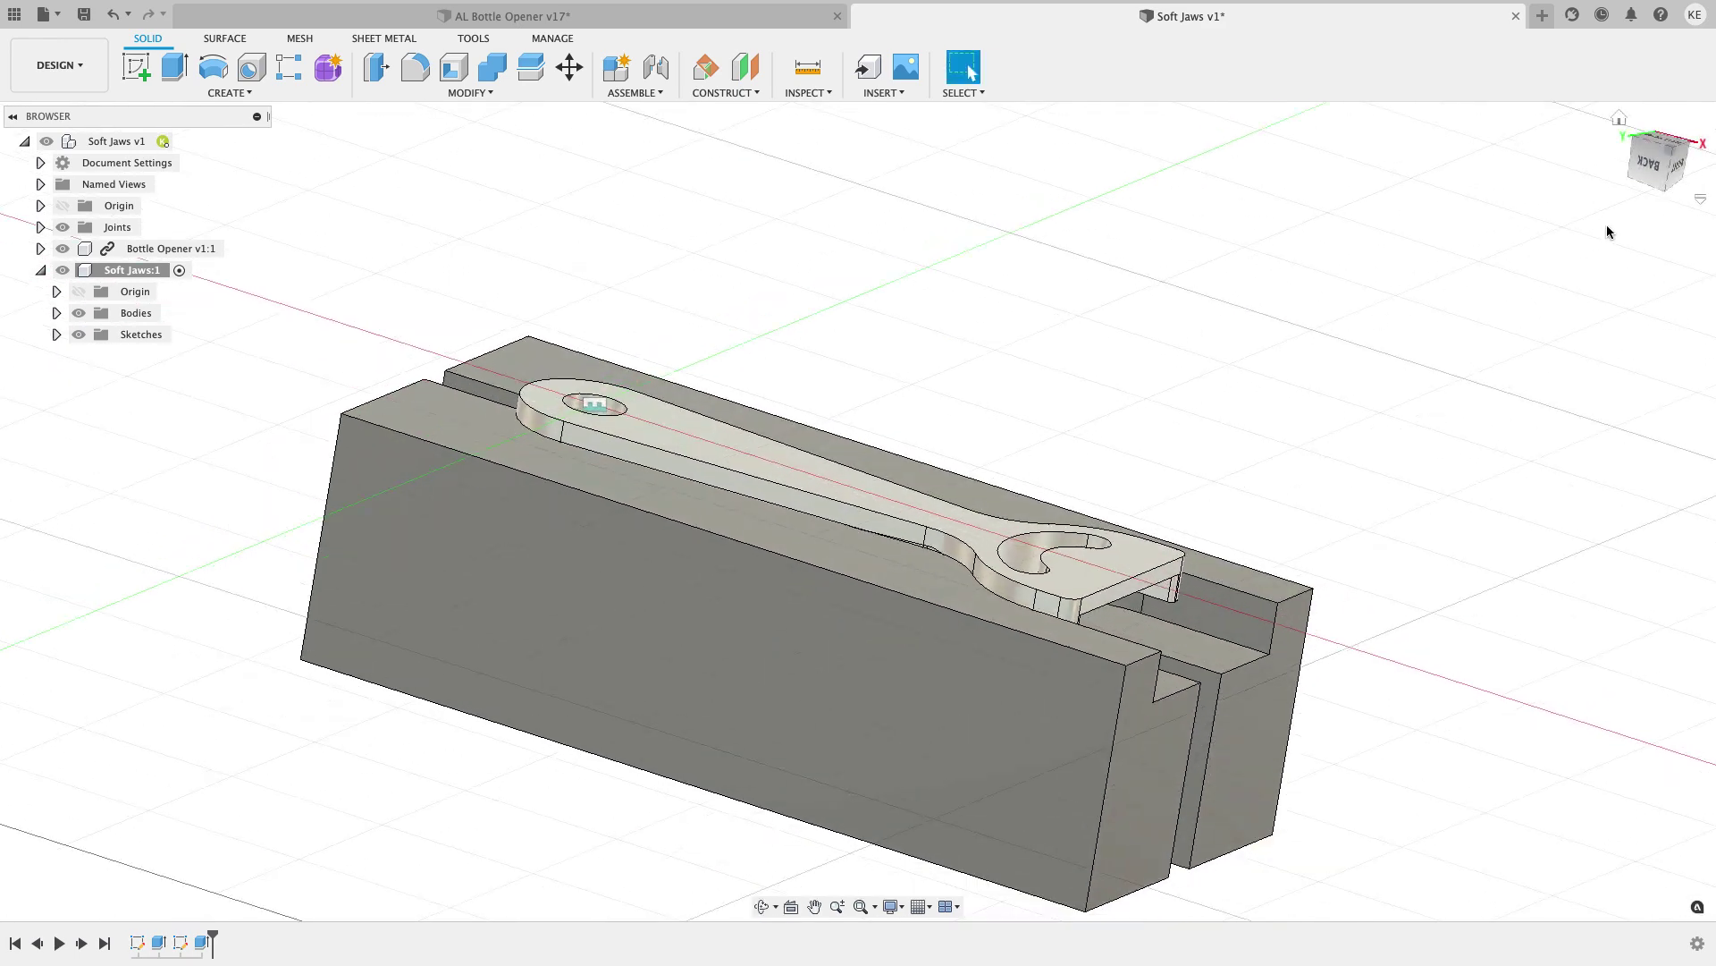
pyautogui.click(1681, 165)
pyautogui.scroll(-2, 1233, 430)
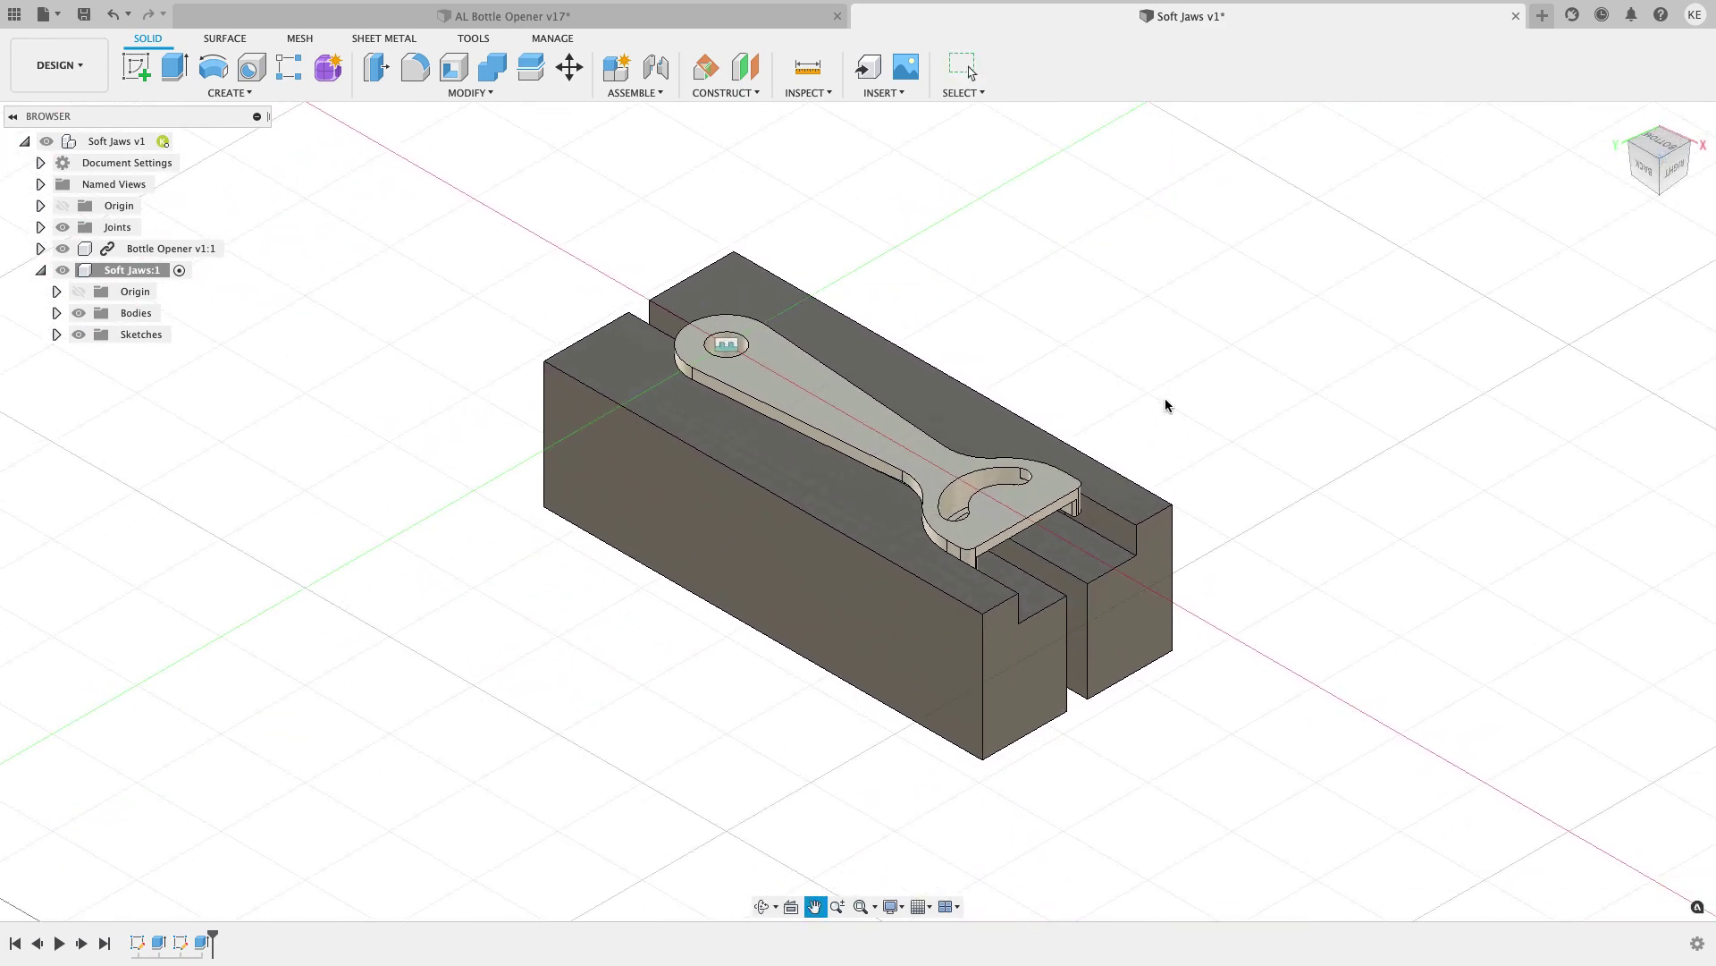
pyautogui.moveTo(1035, 619); pyautogui.dragTo(1131, 601)
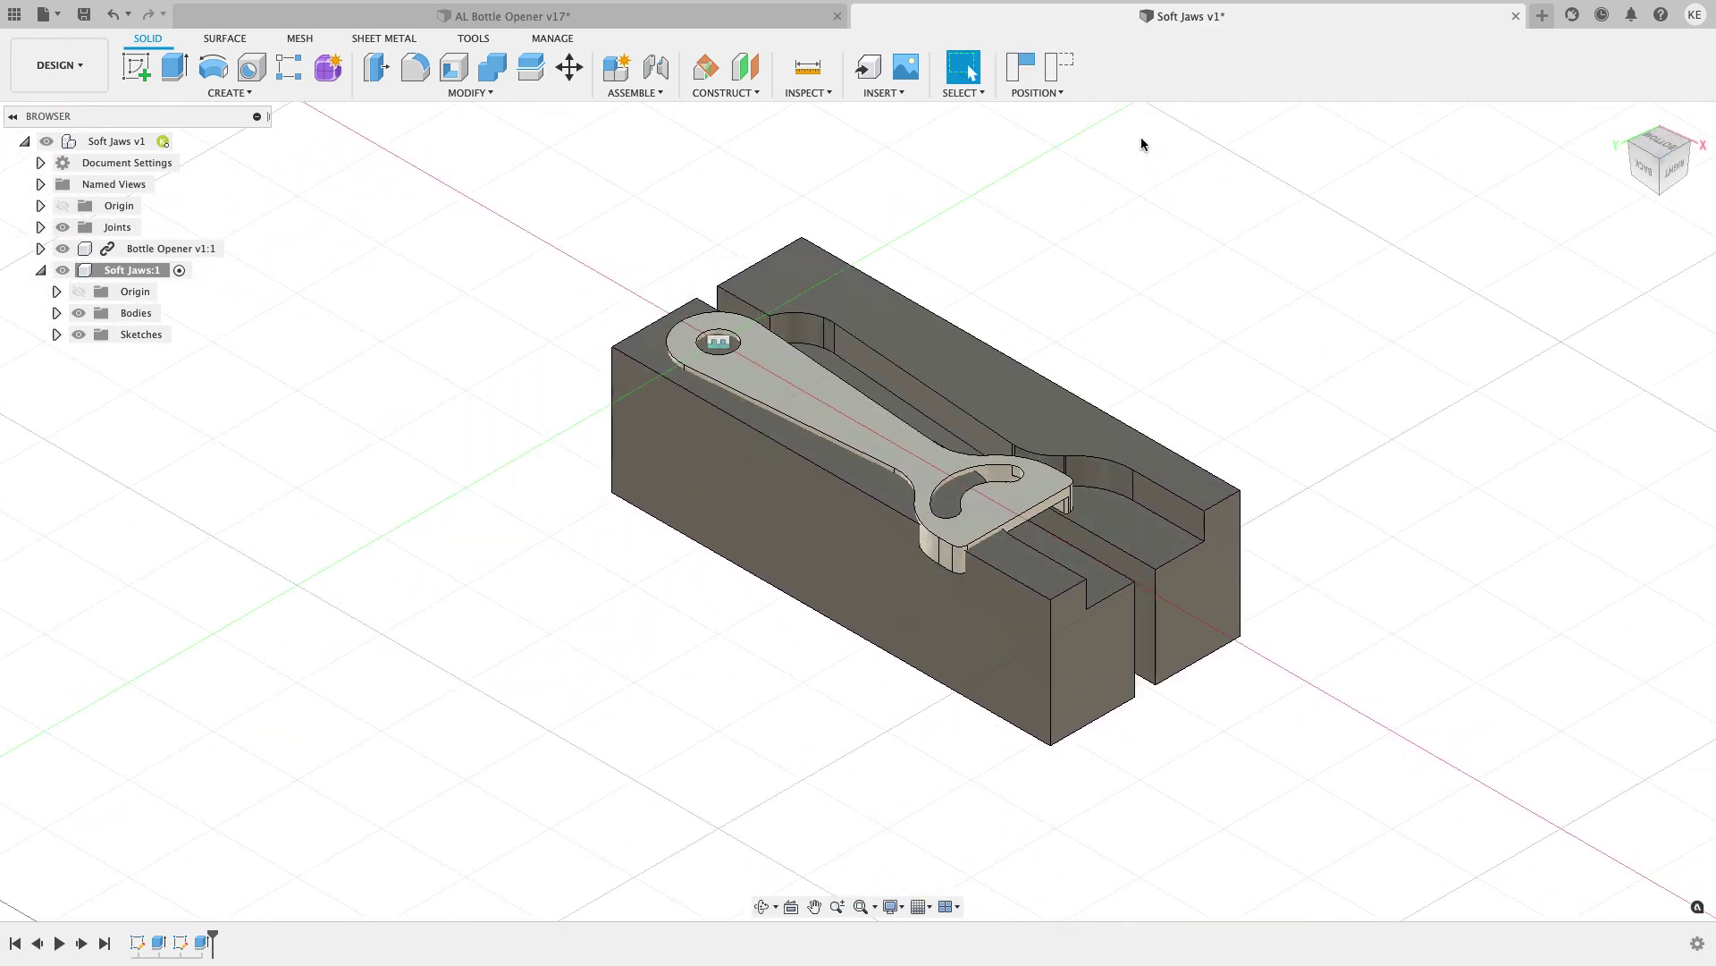
pyautogui.click(1060, 67)
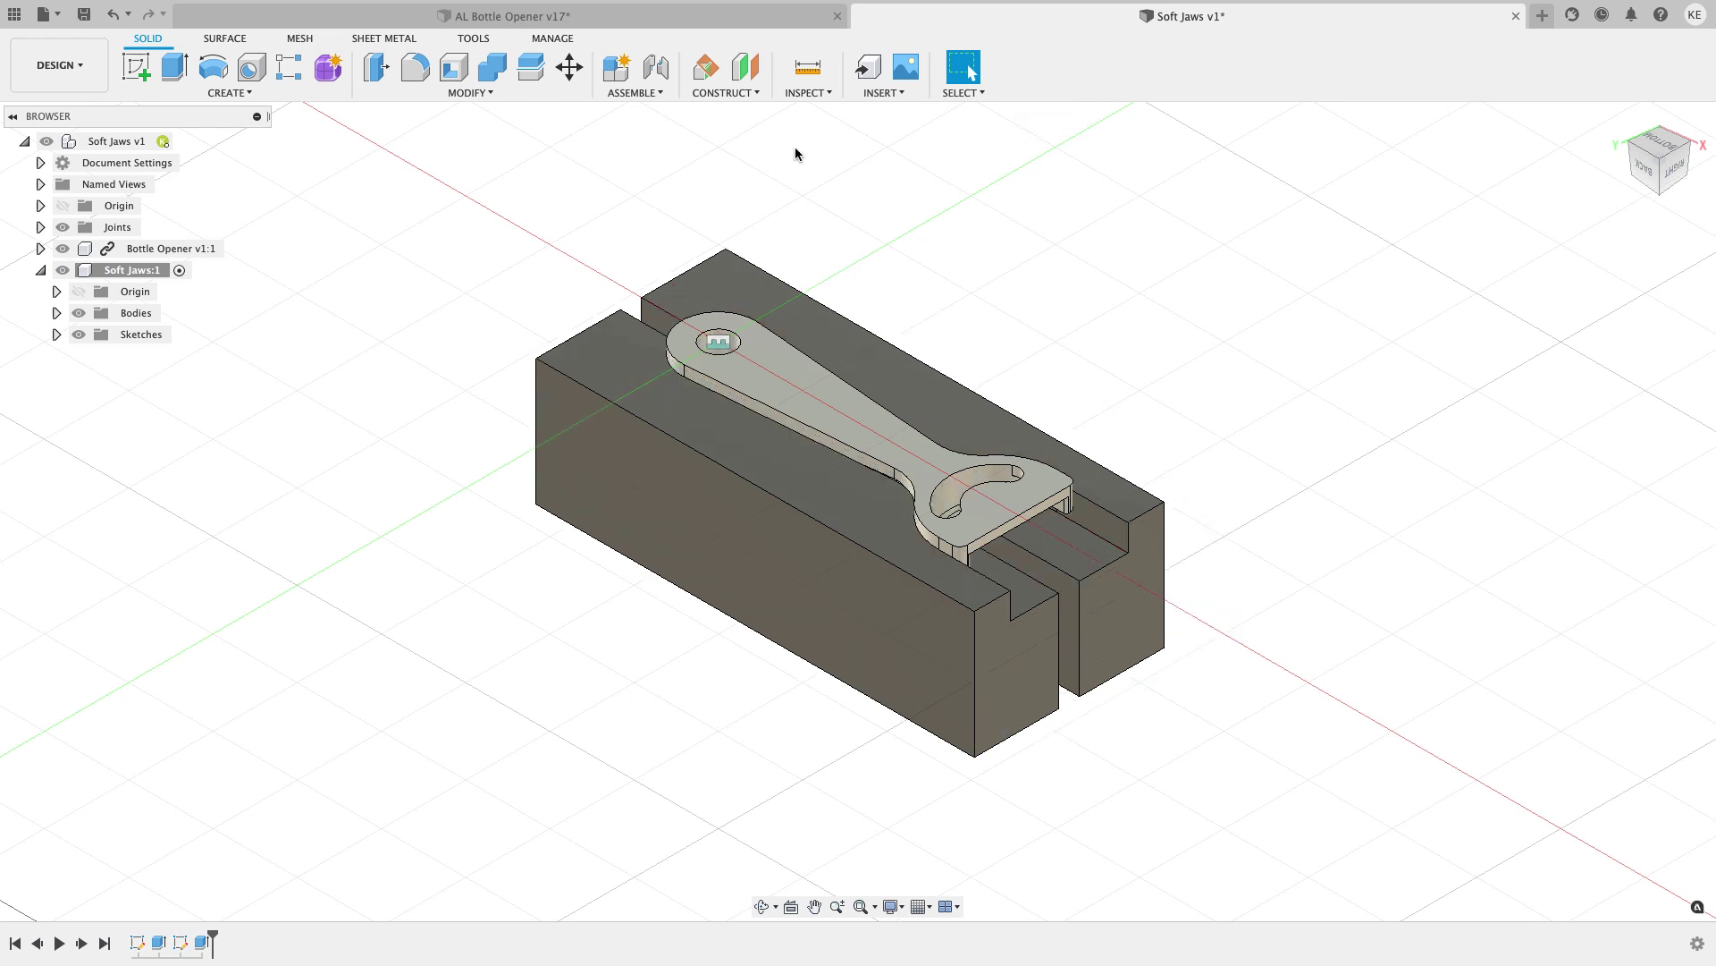
# Create a rigid as-built joint between the Soft Jaws and the Bottle Opener.
pyautogui.click(651, 92)
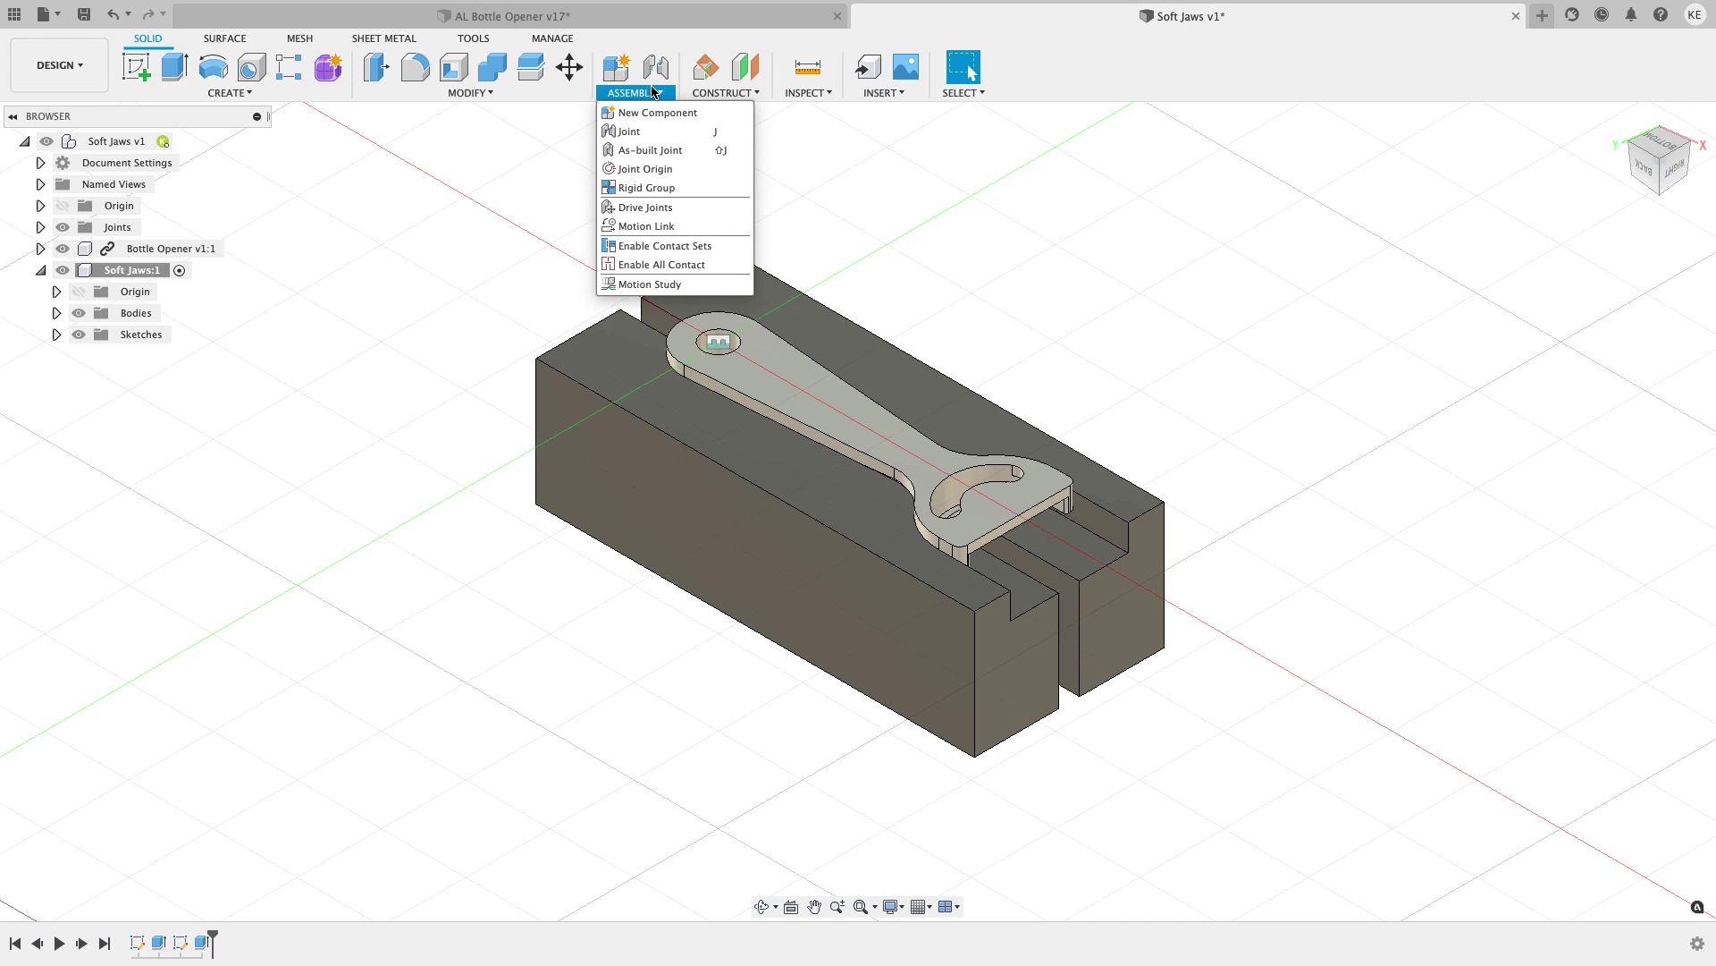
pyautogui.click(650, 150)
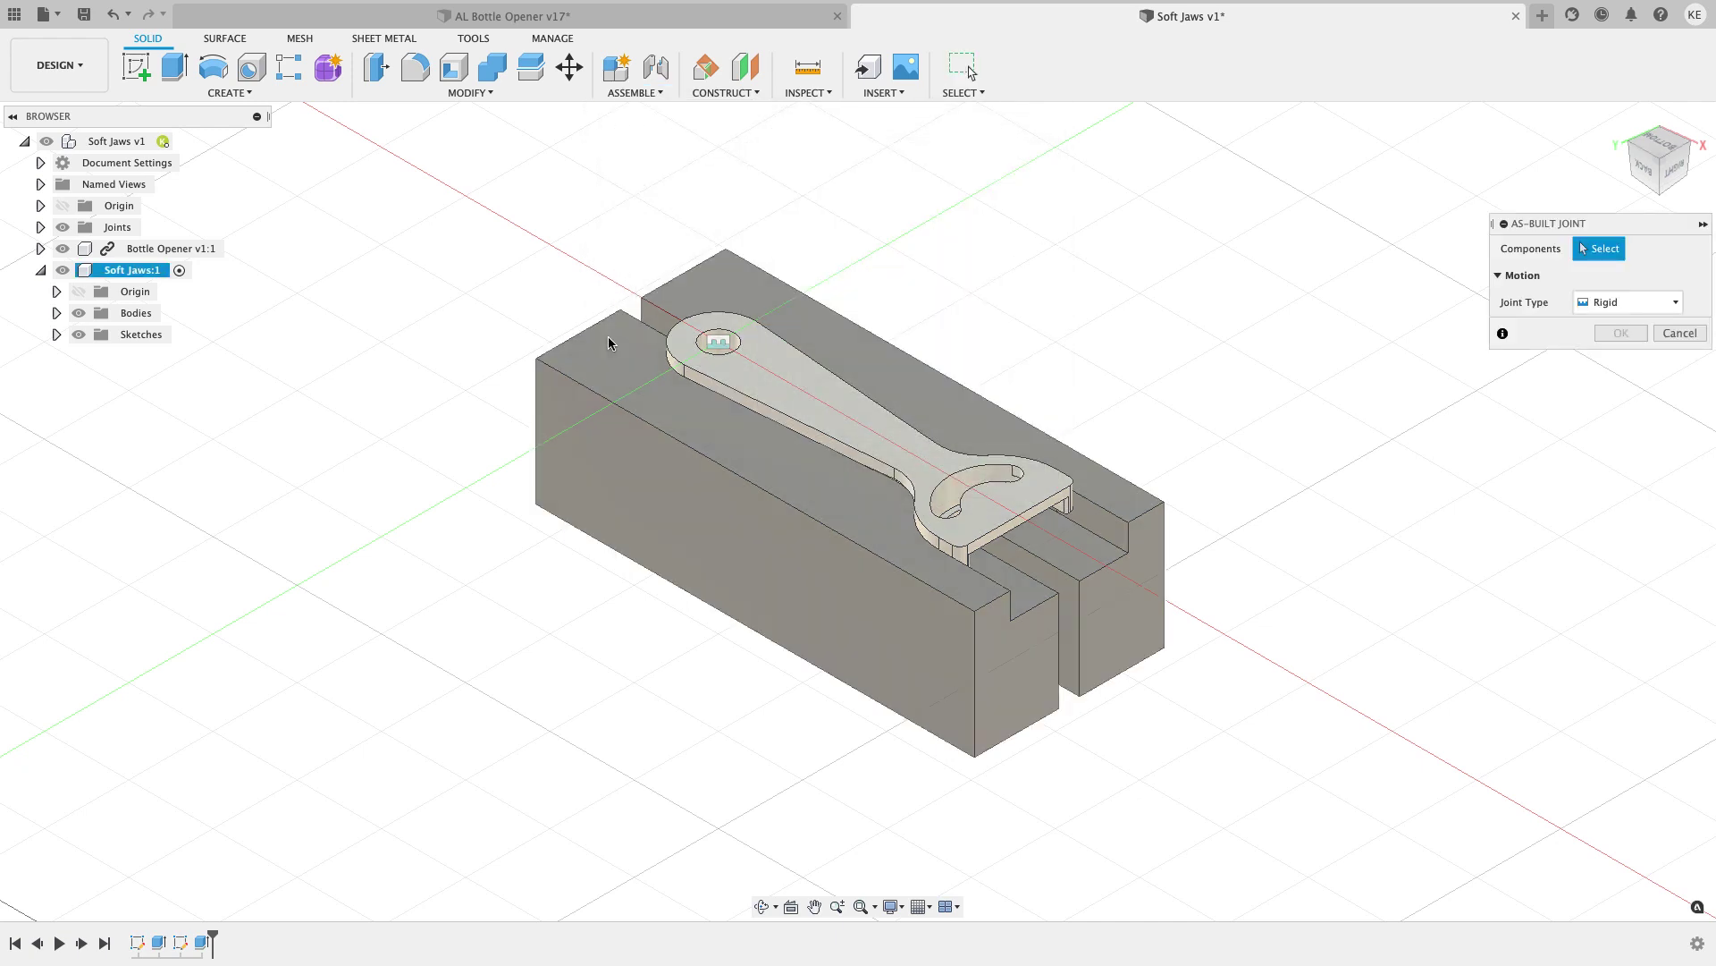
pyautogui.click(610, 342)
pyautogui.click(741, 360)
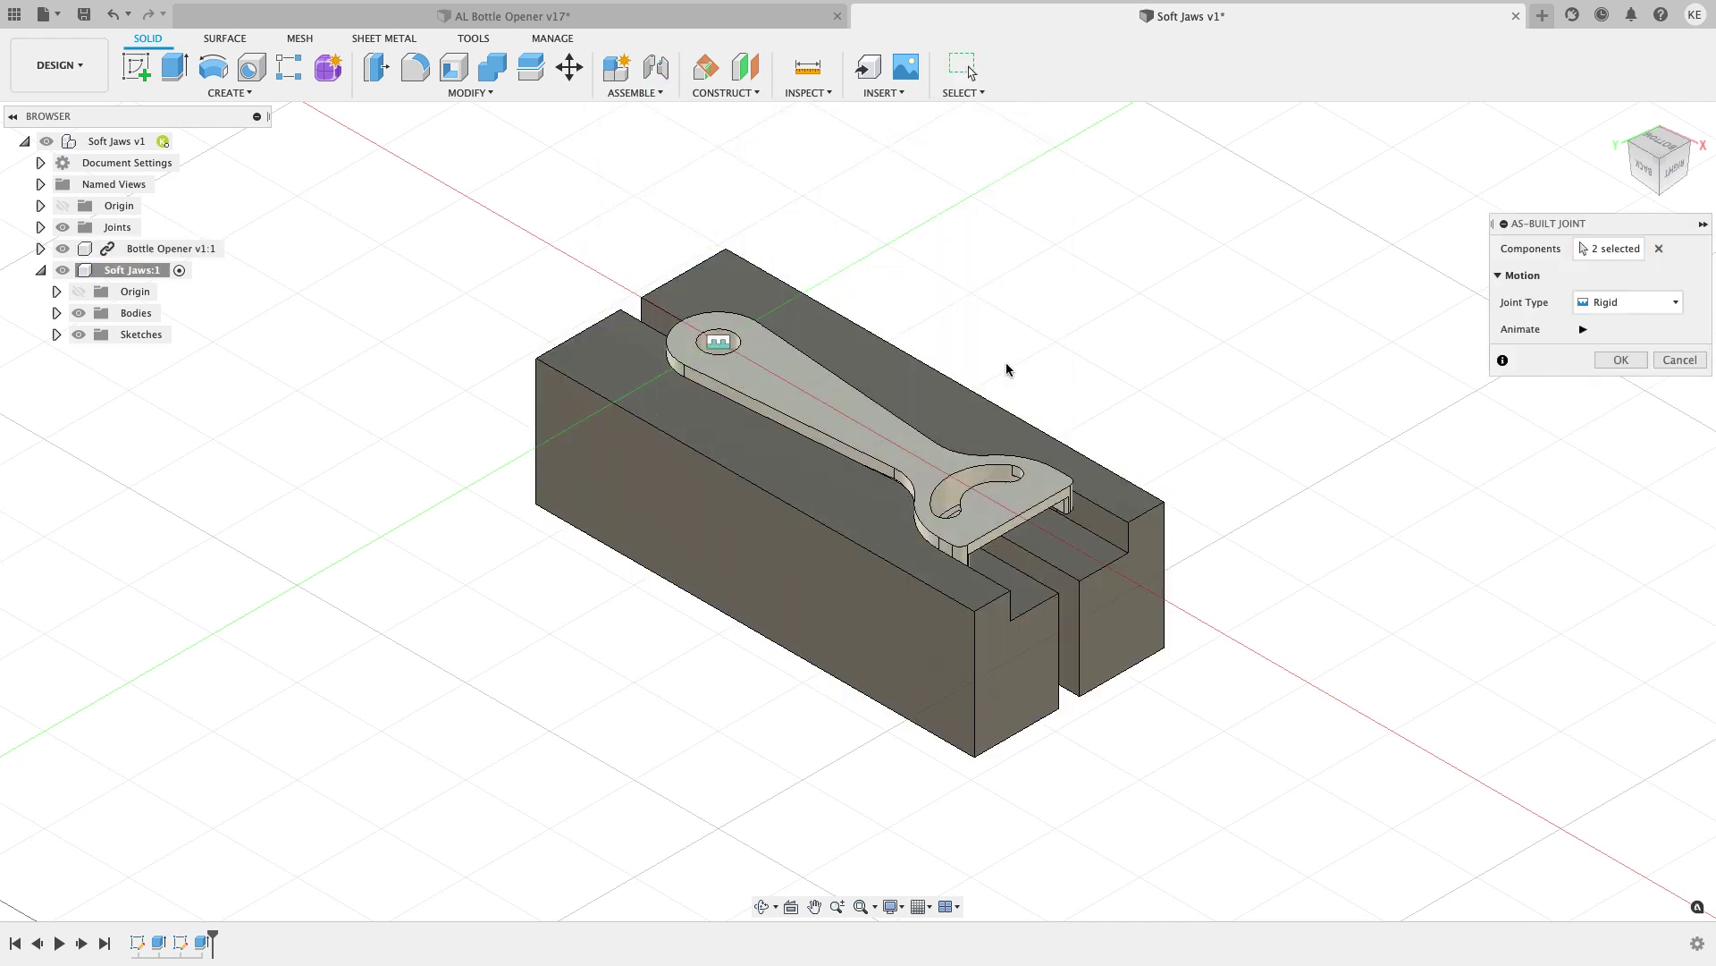
pyautogui.click(1621, 361)
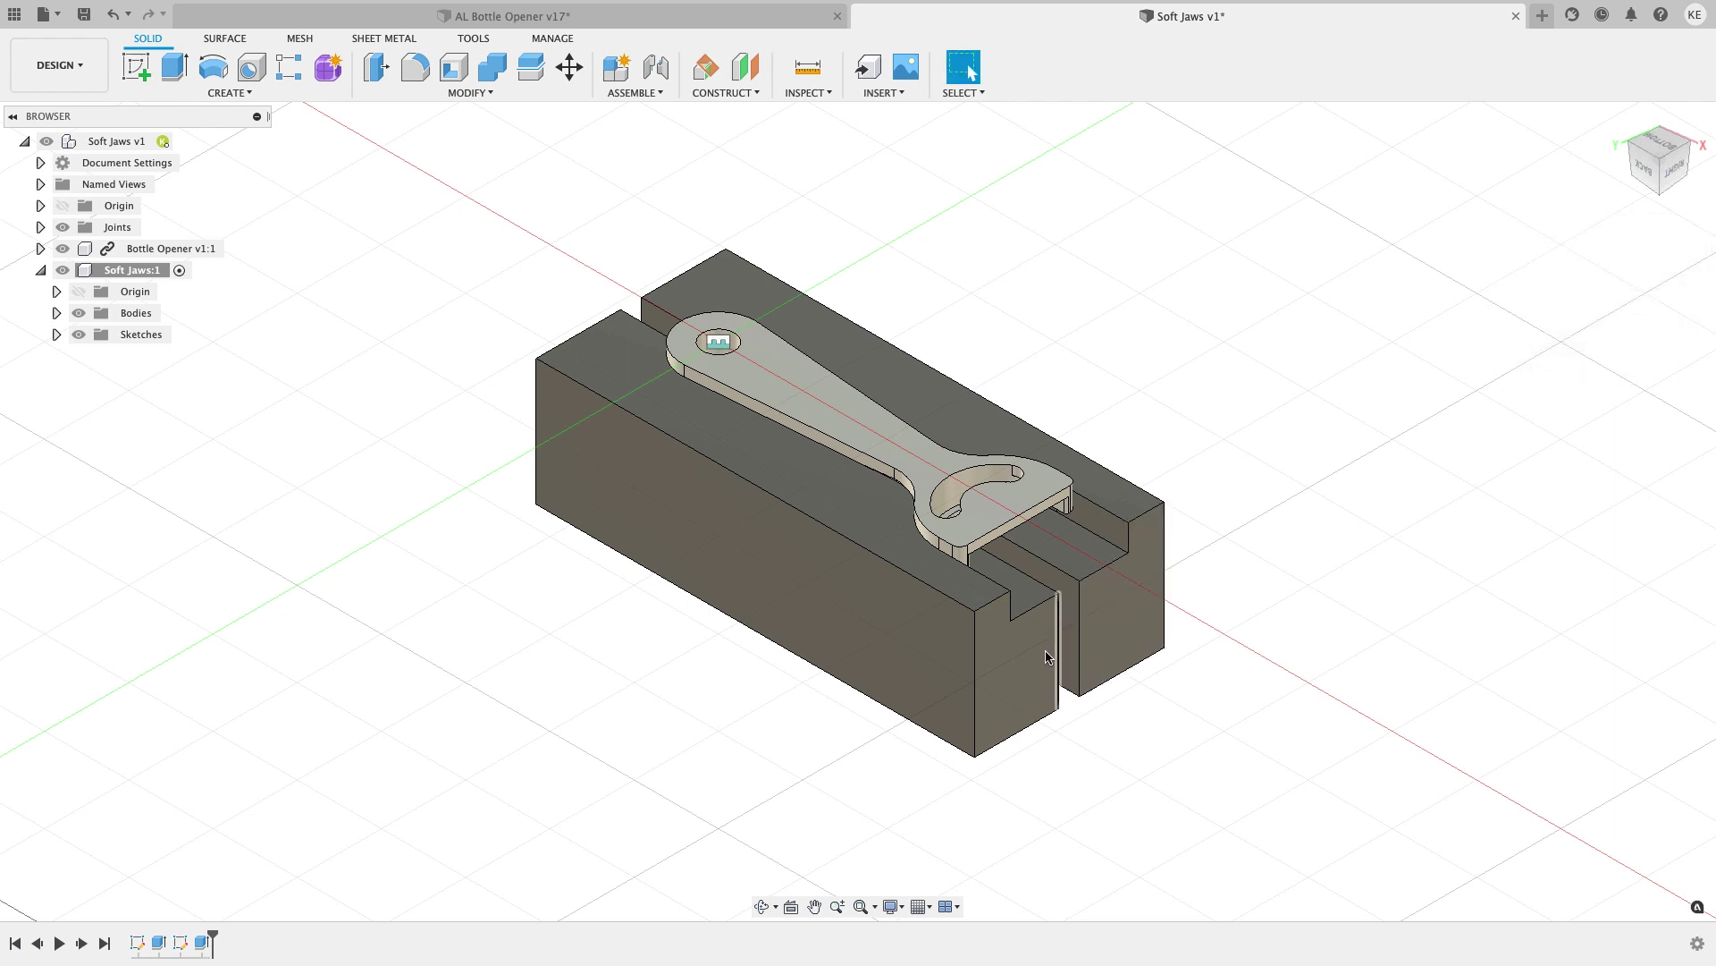